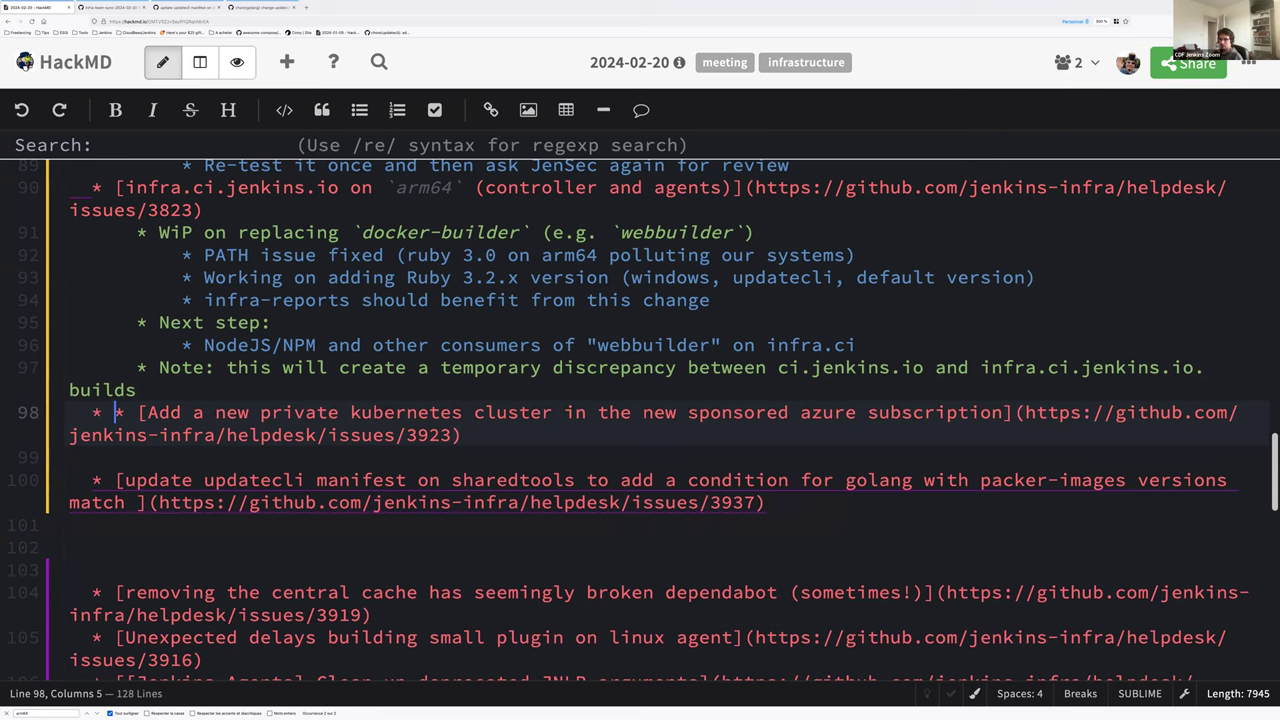
Step: Remove the duplicate bullet and start a 'Delaying to' status sub-bullet under the kubernetes cluster issue, then view PR #144
key("End")
key("Return")
key("Tab")
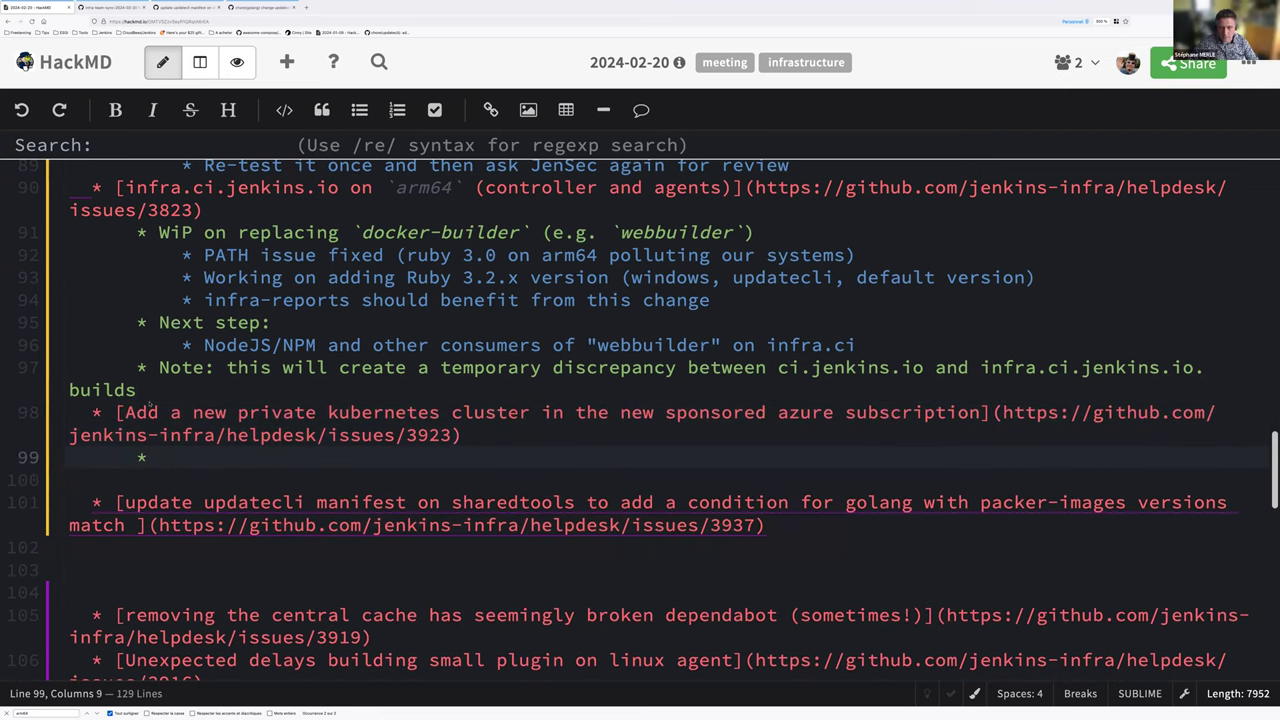
type("Delaying to")
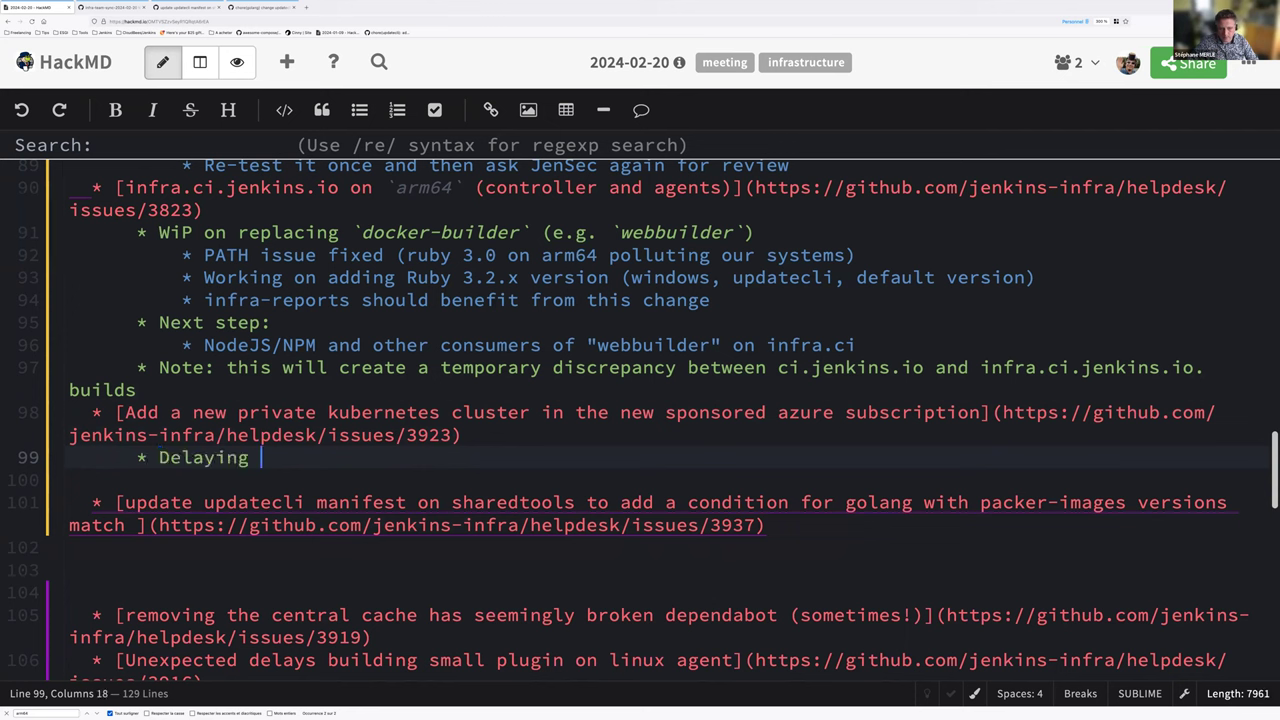
key("ctrl+Tab")
key("ctrl+Tab")
key("ctrl+Tab")
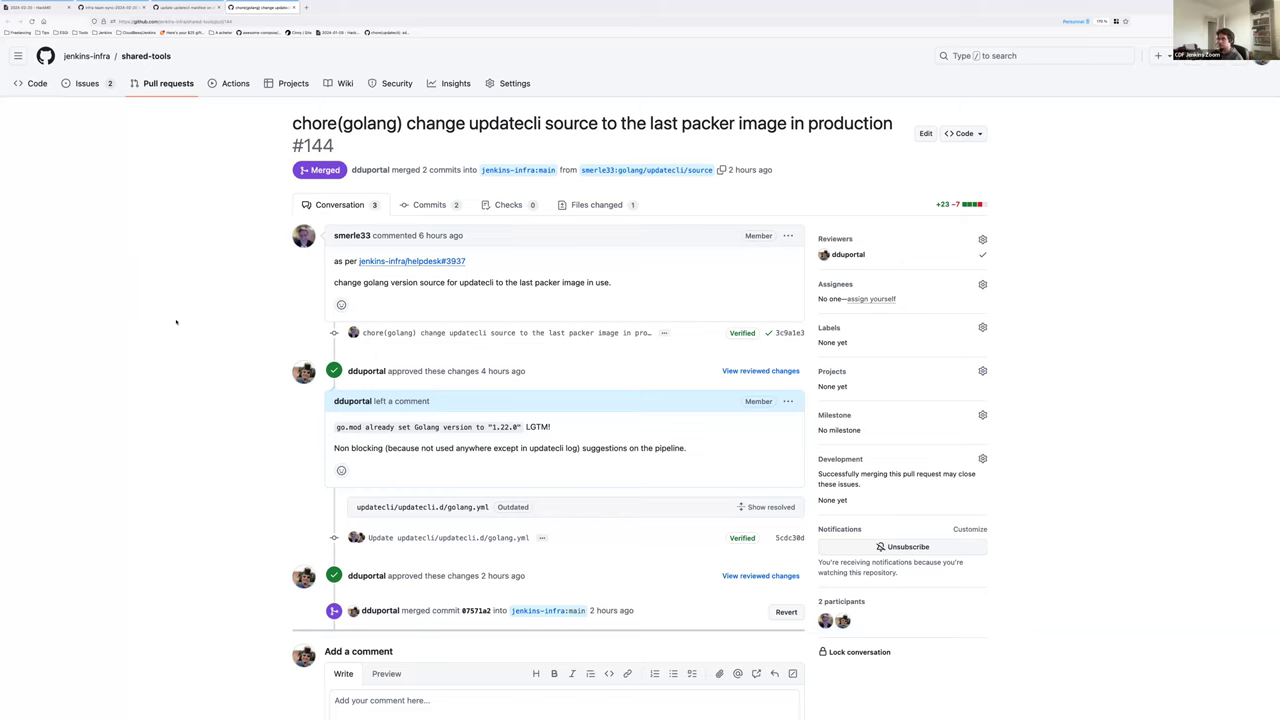
Step: Close the PR #144 tab, review issue #3937, and continue the cluster note with 'Mar'
key("ctrl+w")
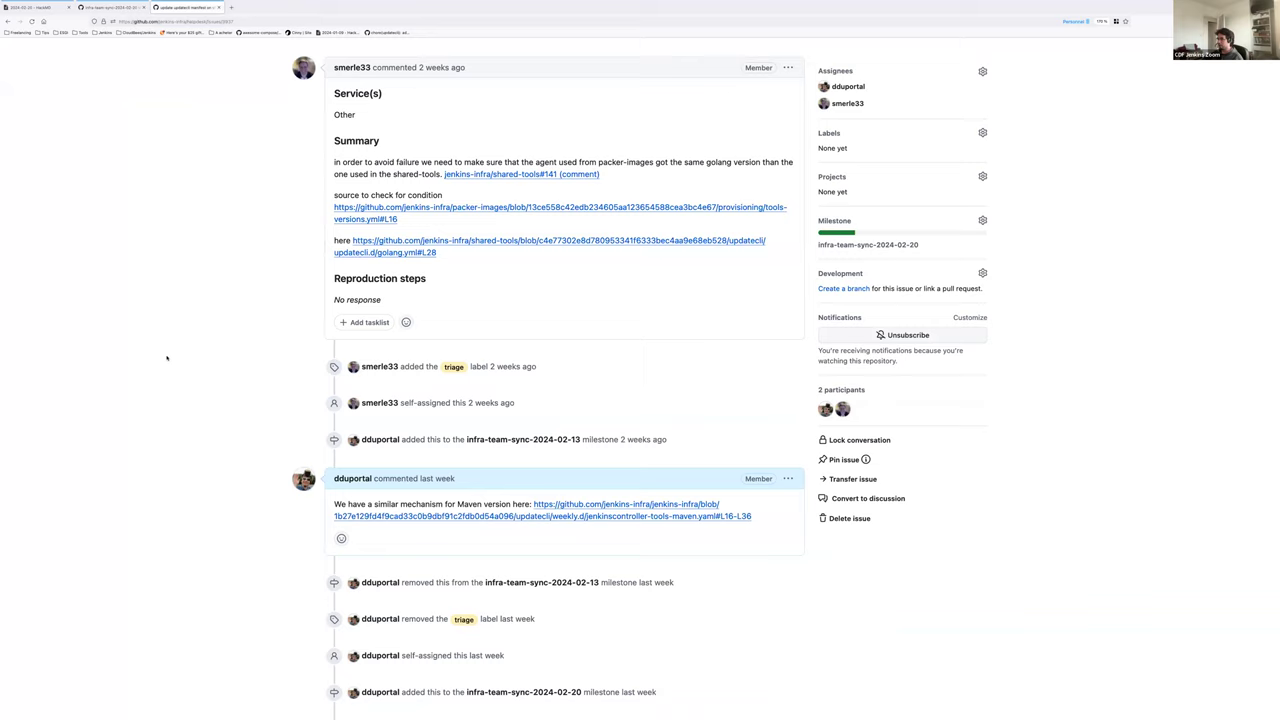
scroll(167, 357, "down", 5)
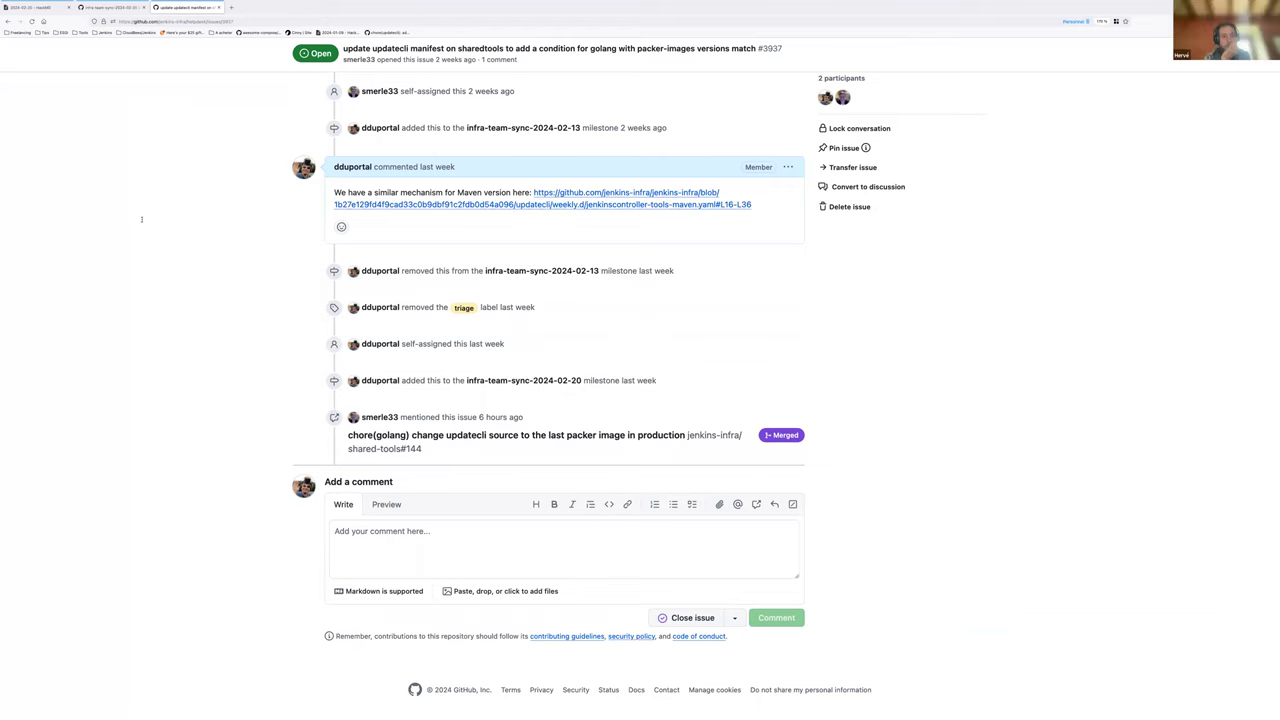
key("ctrl+1")
type("Mar h")
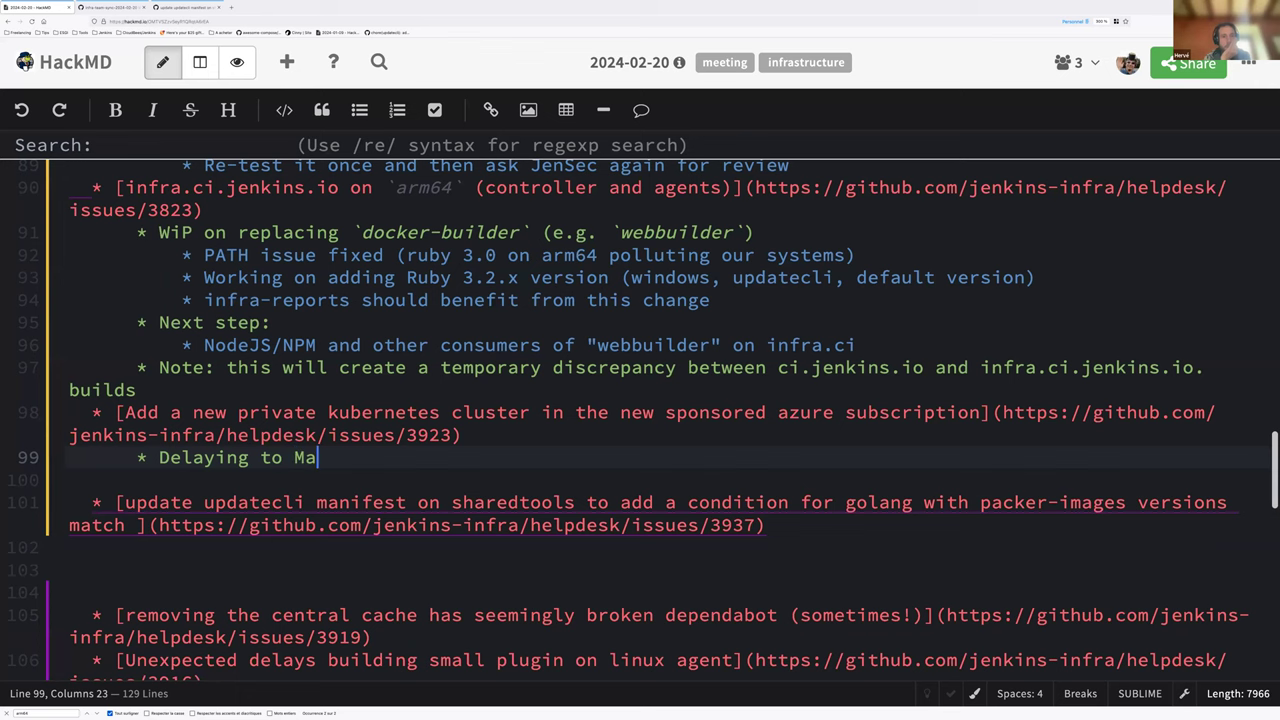
Step: Correct the note to 'Delaying to March' and add 'Closeable, to be verified by' a mentioned teammate under the updatecli manifest issue
key("BackSpace")
key("BackSpace")
type("ch")
left_click(766, 525)
key("Return")
key("Tab")
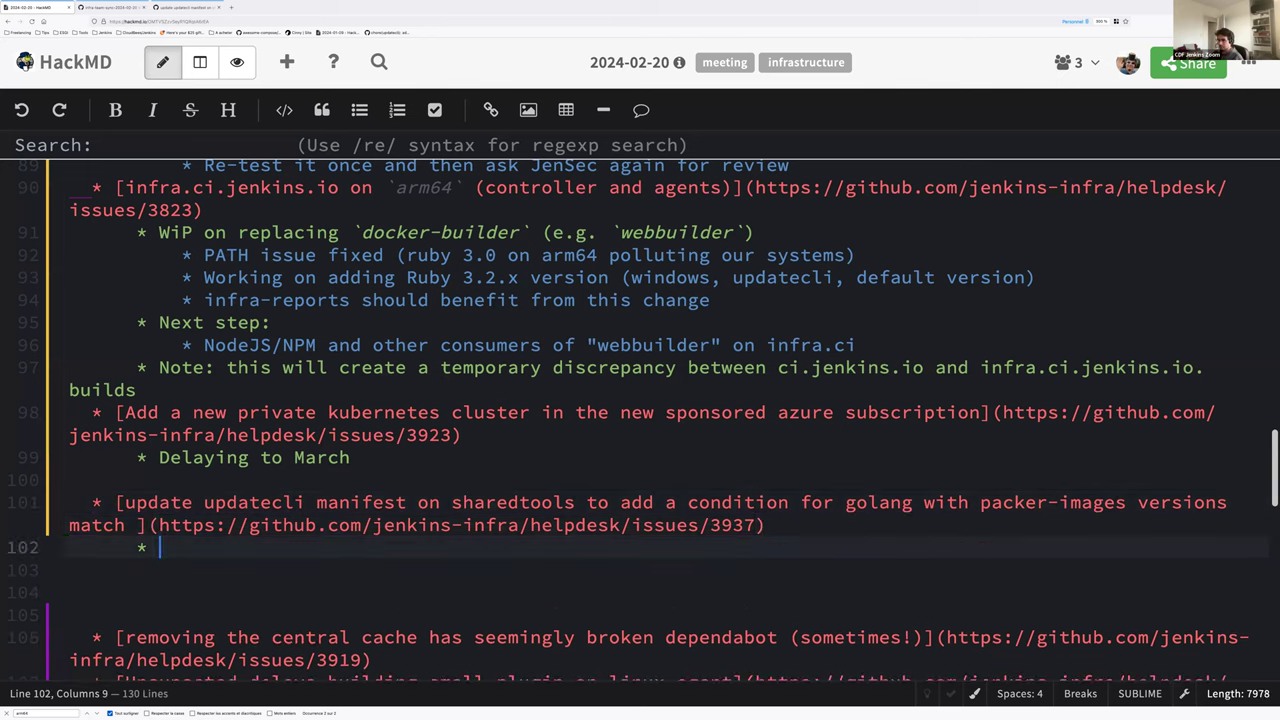
type("Closea")
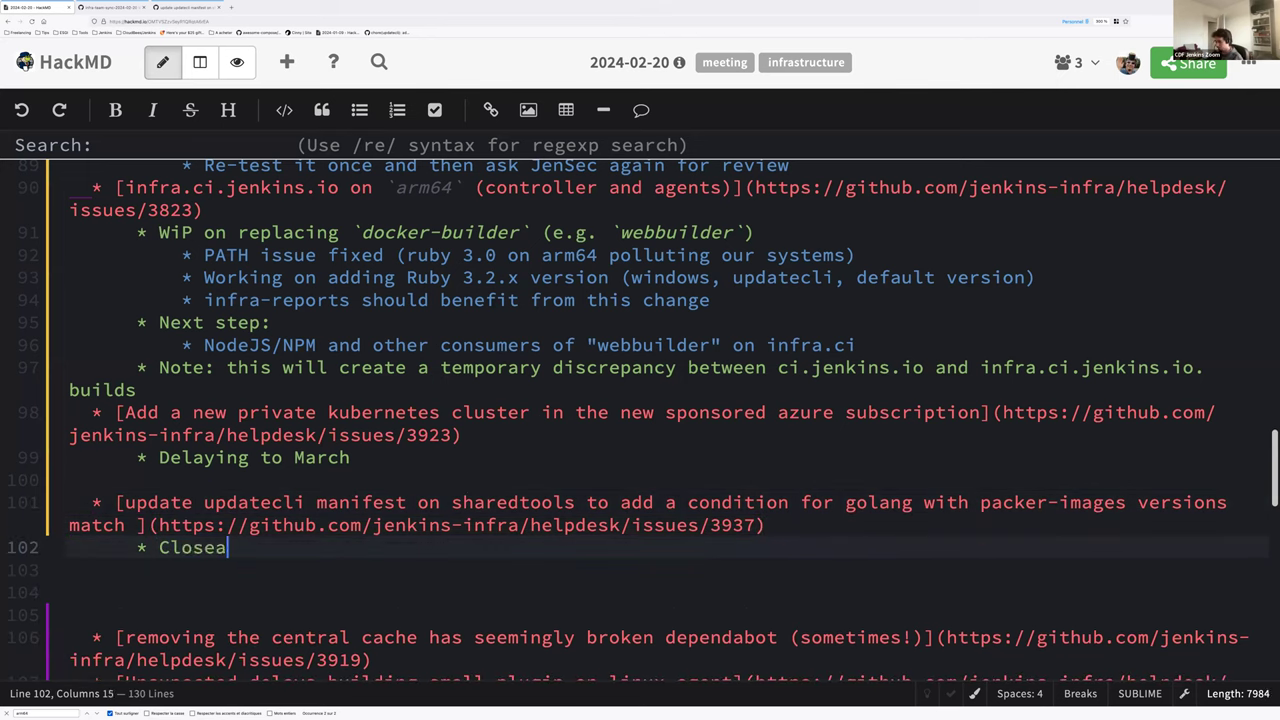
type("ble, to be ve")
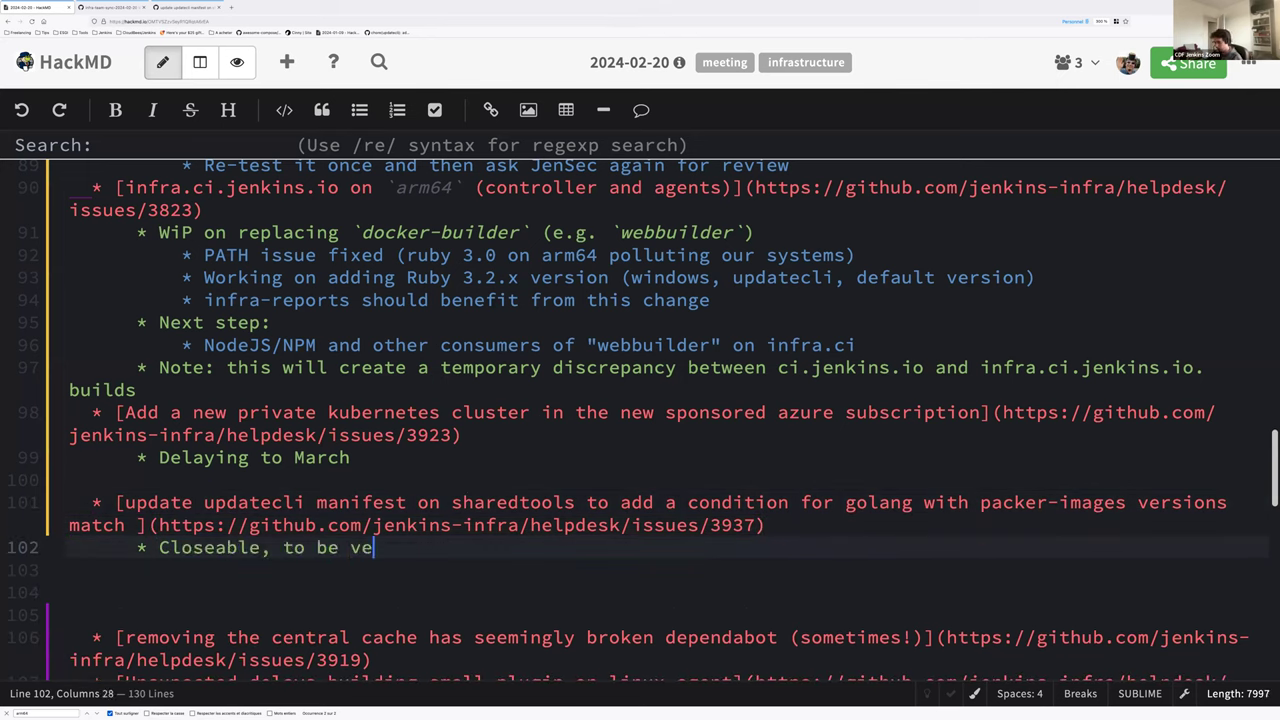
type("rified by @lemeurherv")
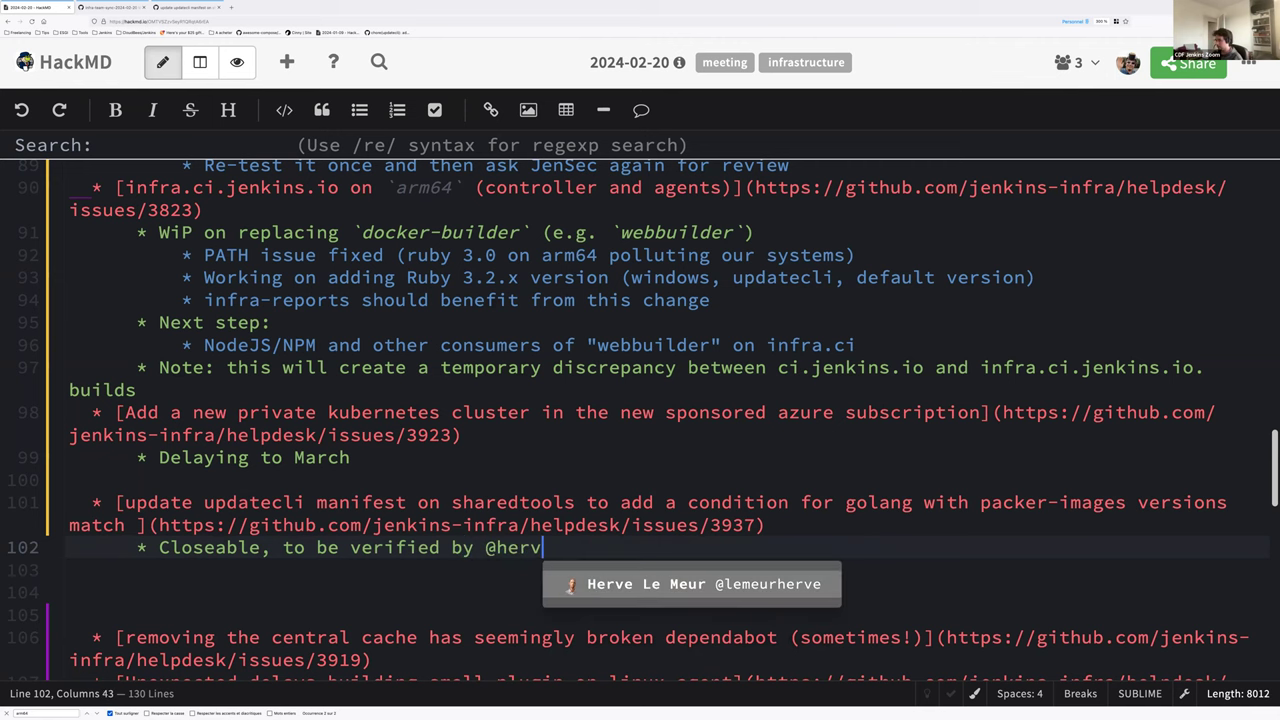
key("Return")
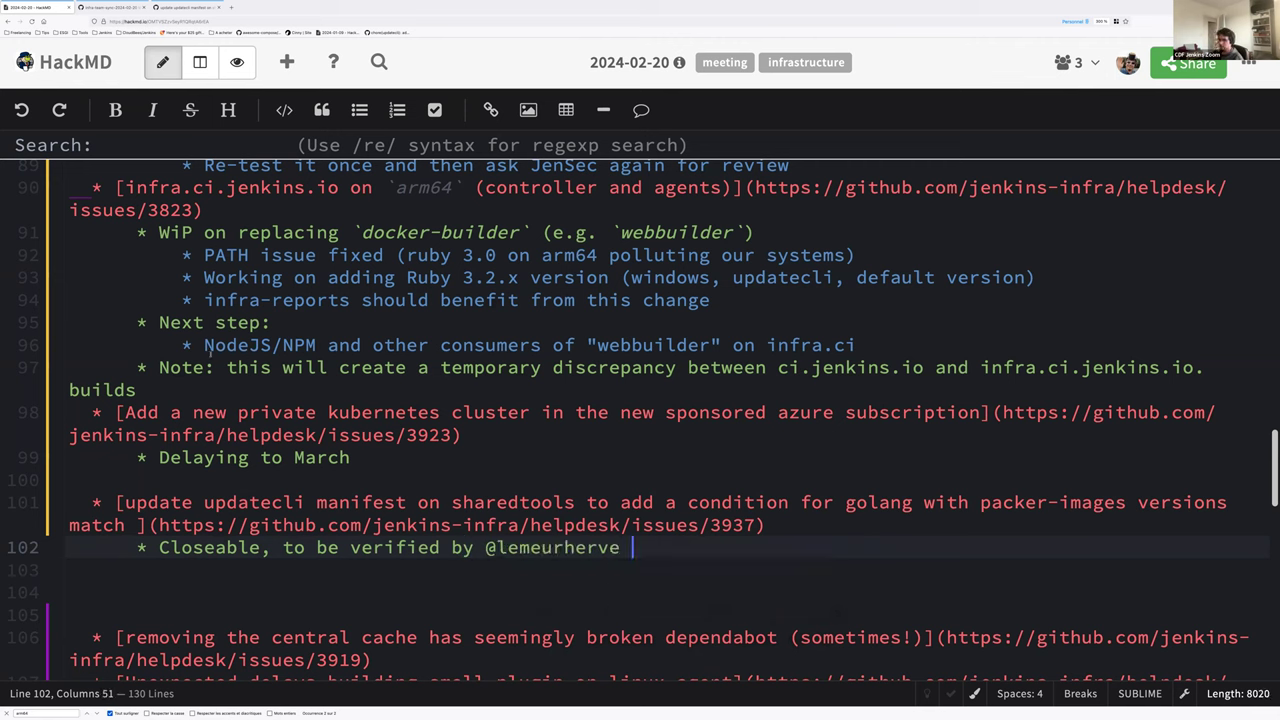
left_click(93, 480)
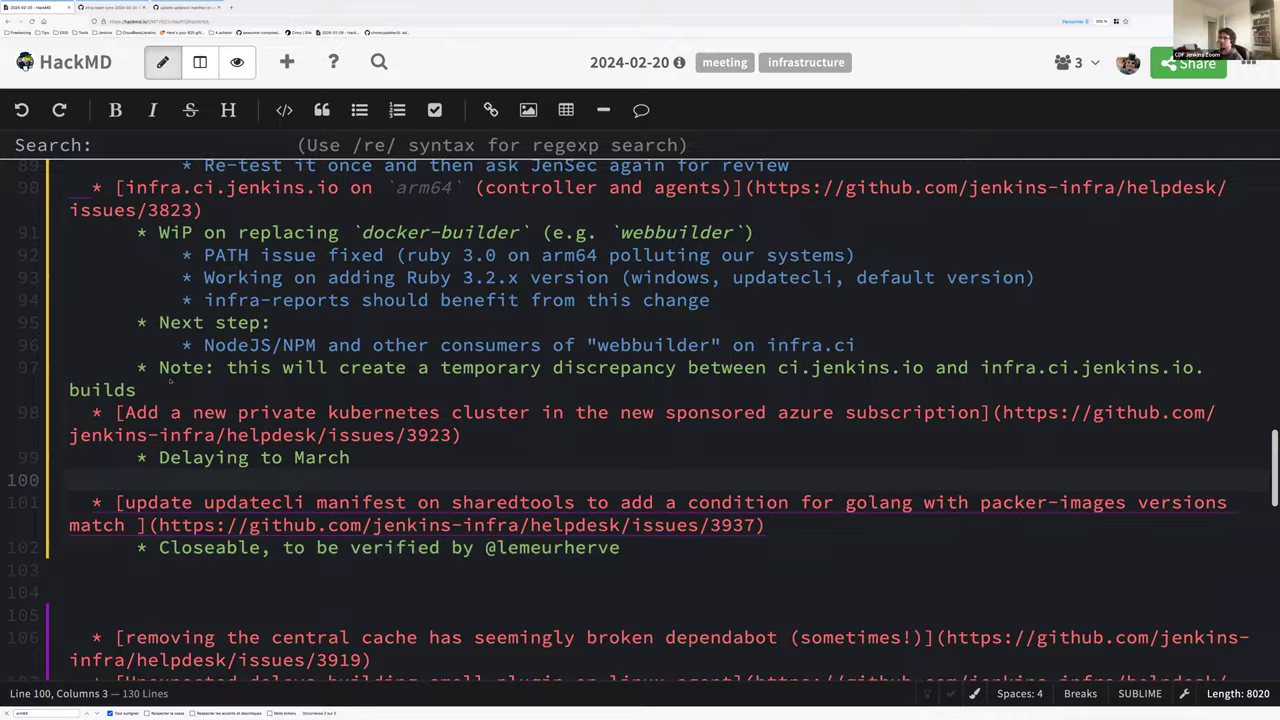
Step: Open updatecli pipelines issue #2778 from the 2024-02-20 milestone list in a new tab, read it, and return to the notes
key("ctrl+Tab")
scroll(69, 335, "down", 1)
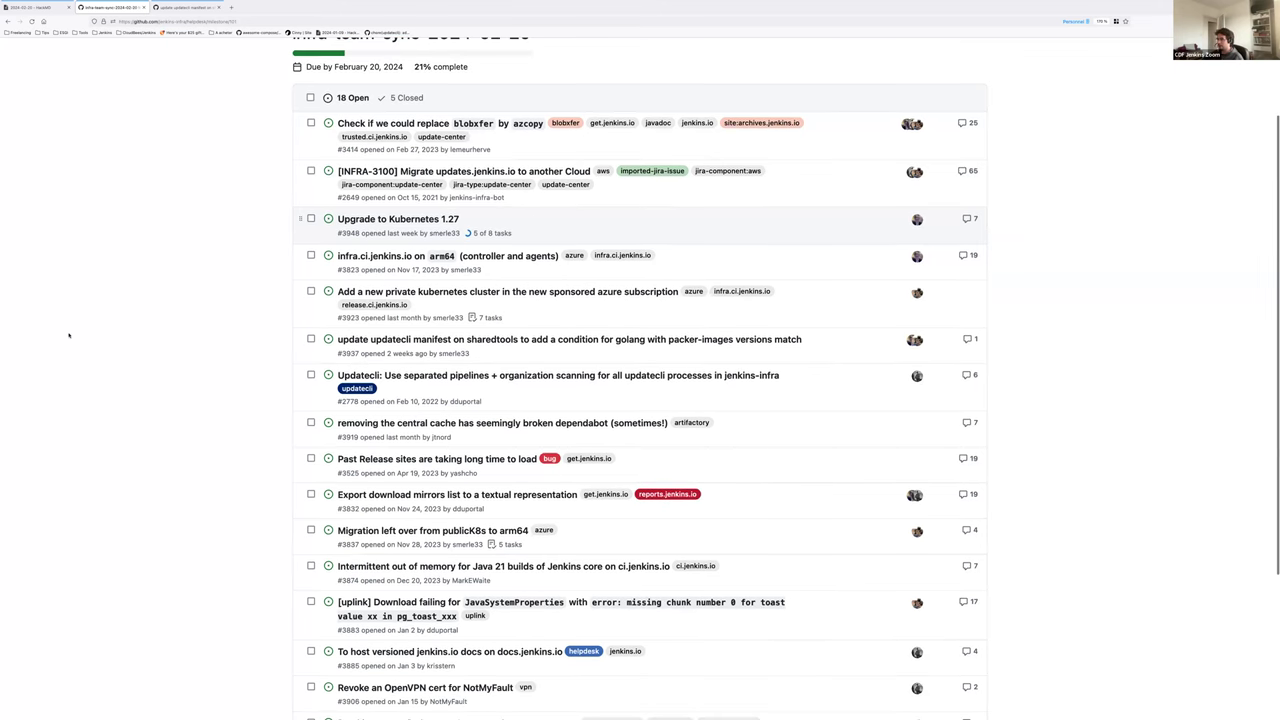
scroll(69, 335, "down", 1)
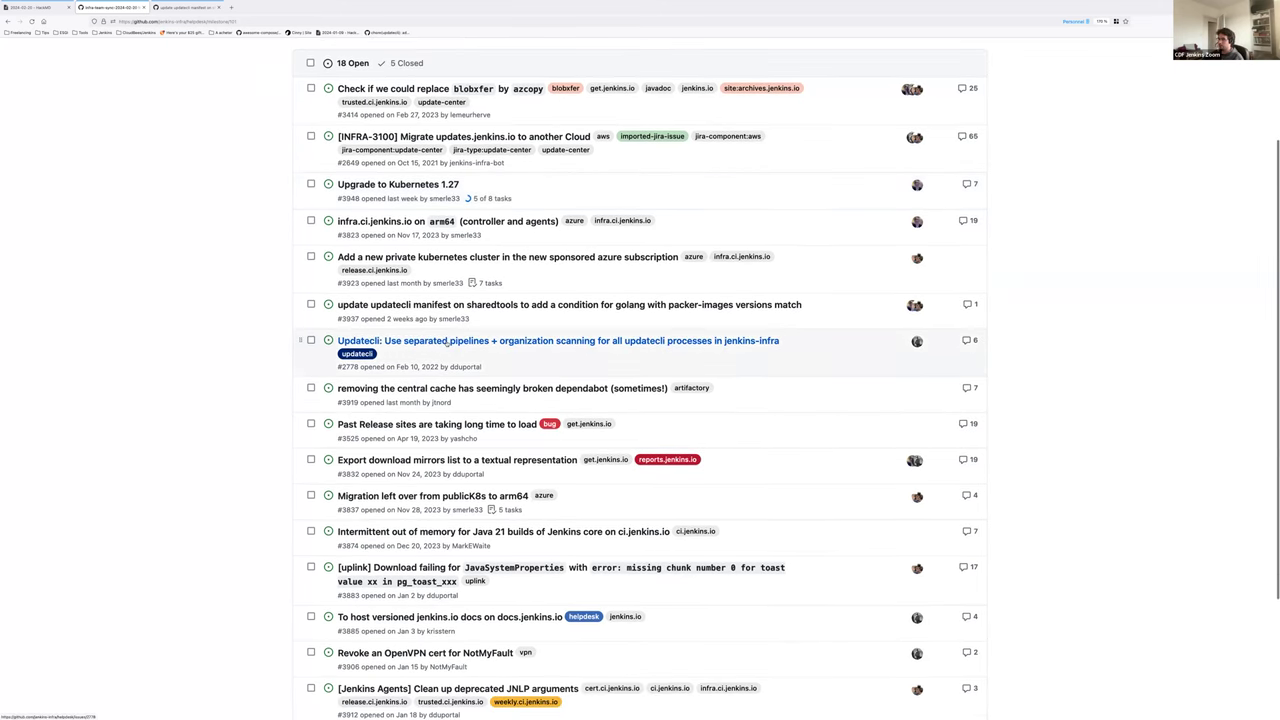
mouse_move(447, 341)
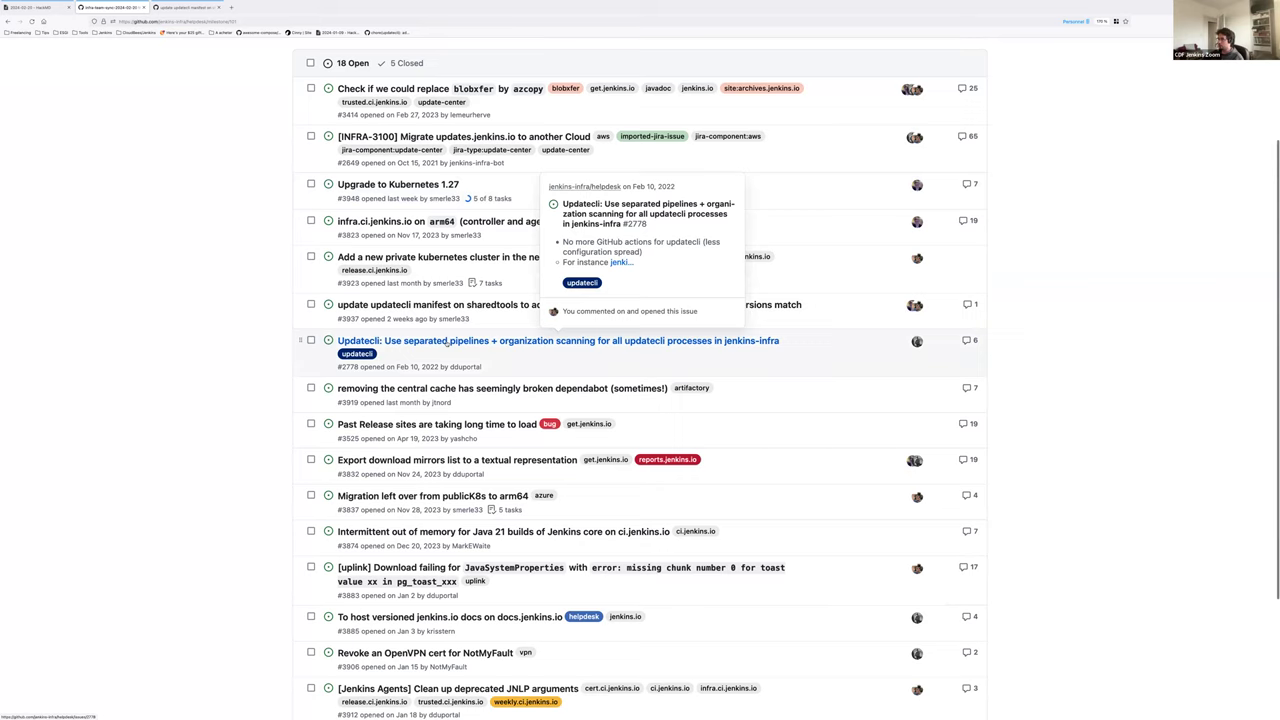
right_click(447, 341)
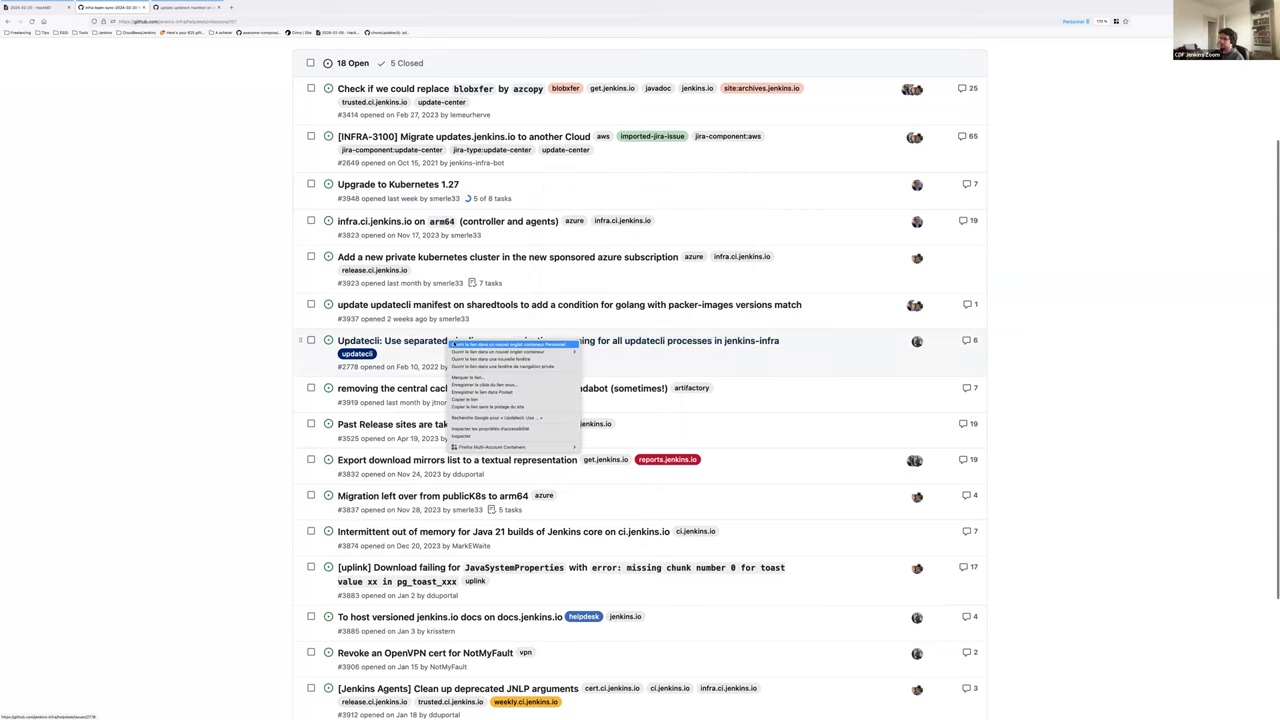
left_click(452, 344)
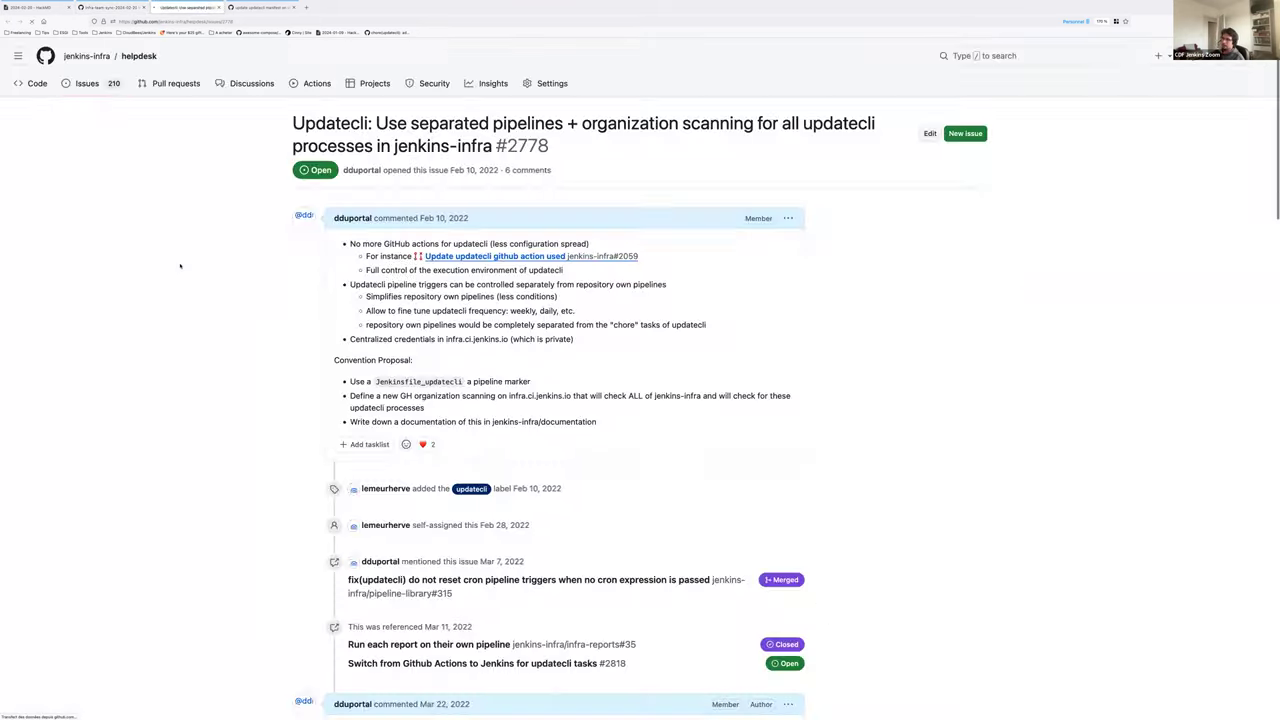
scroll(180, 265, "down", 20)
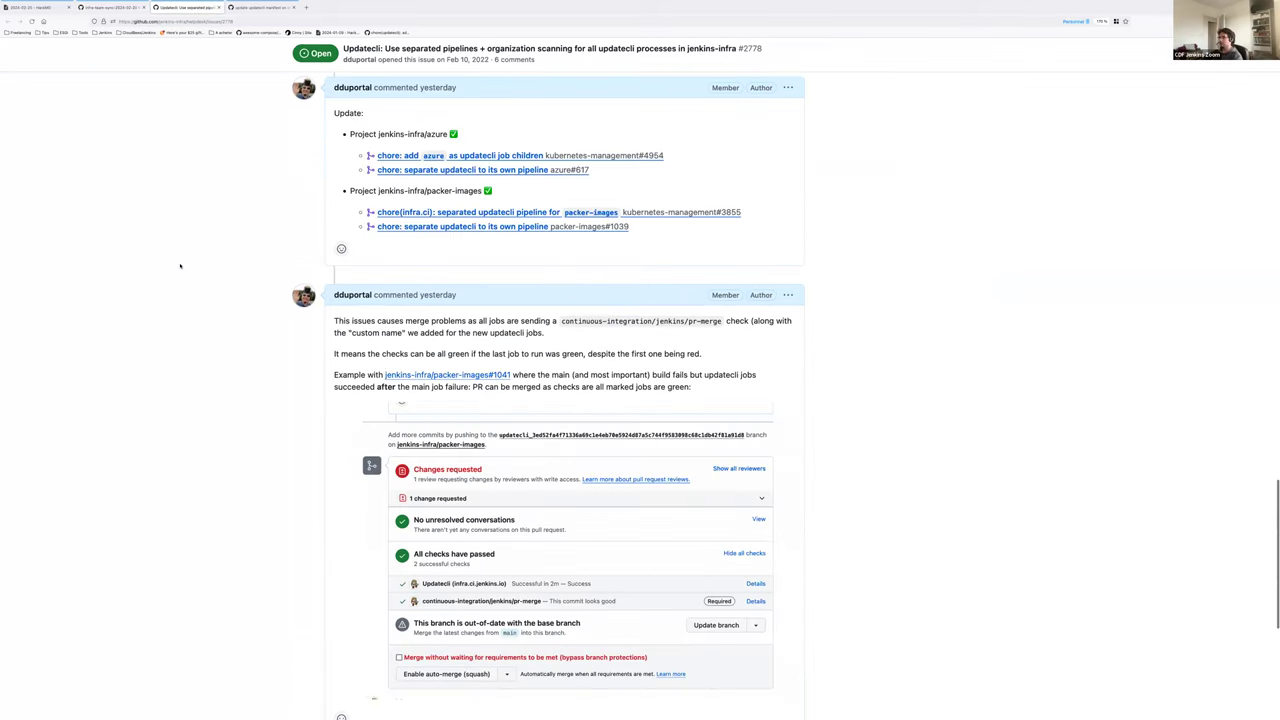
scroll(180, 265, "down", 3)
scroll(180, 265, "up", 1)
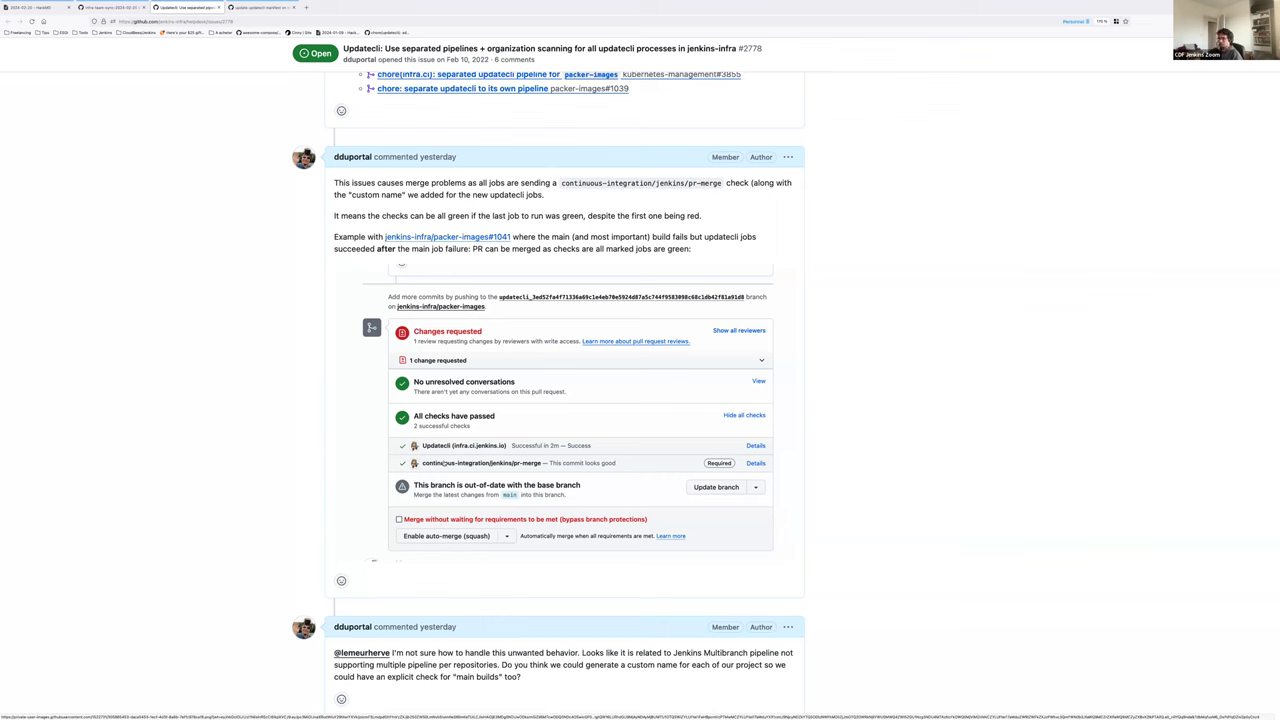
left_click(35, 7)
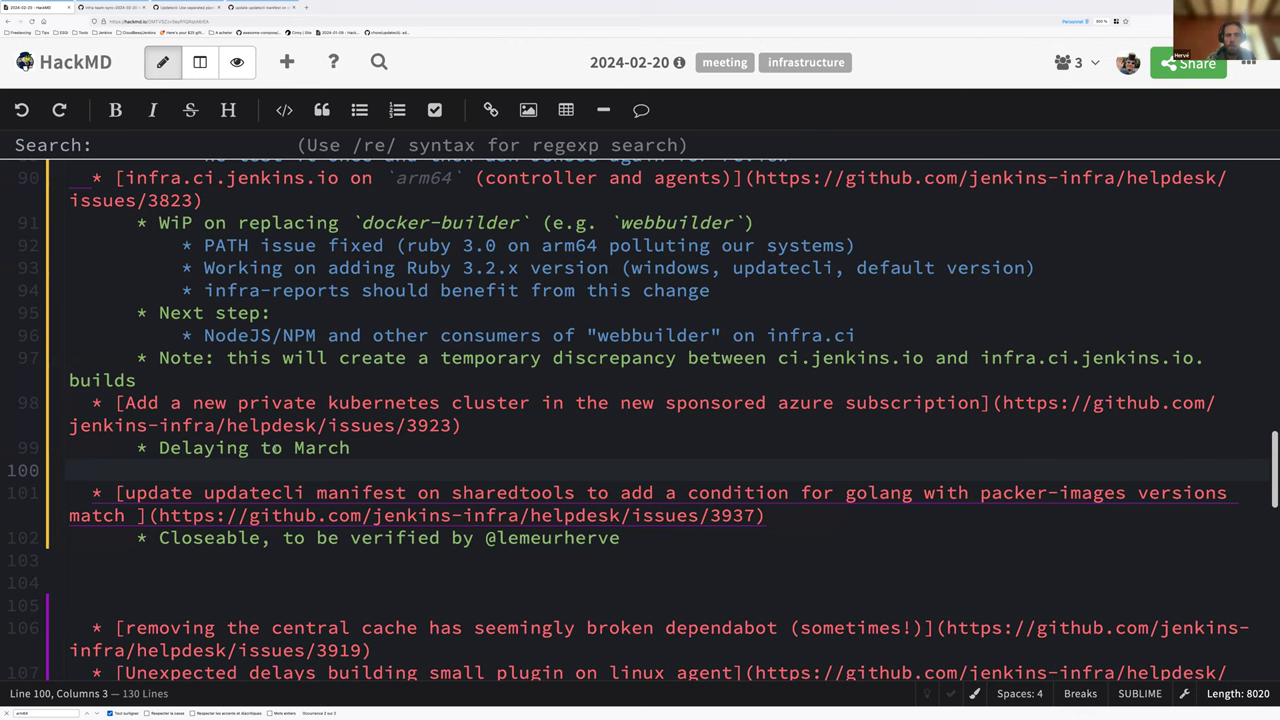
Step: Confirm issue #3937 is closed, then read through the comments on updatecli pipelines issue #2778
left_click(244, 8)
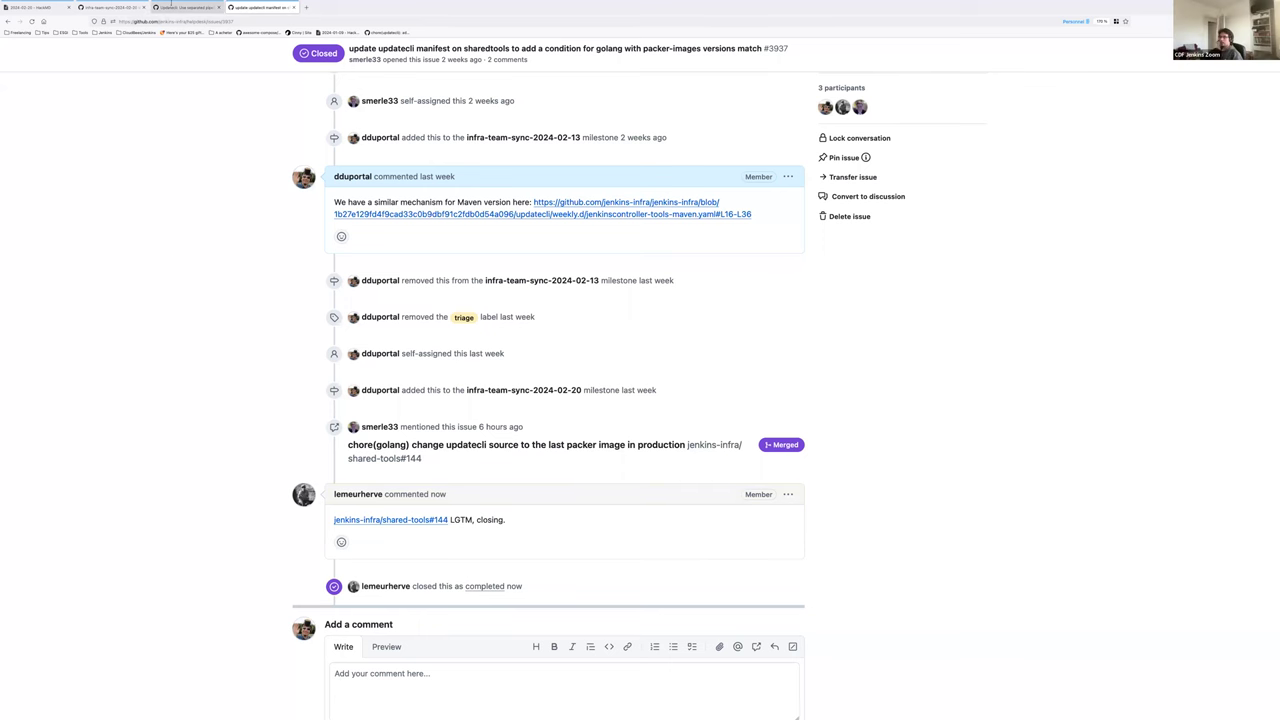
left_click(170, 6)
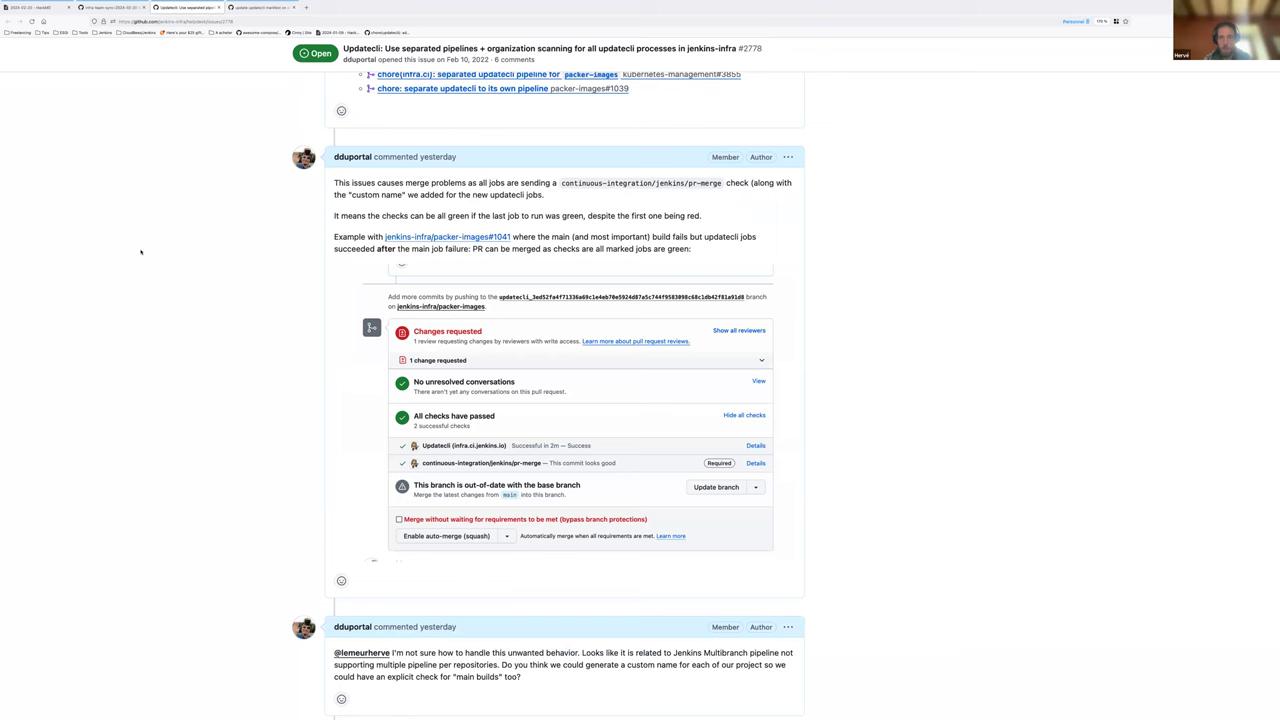
scroll(141, 252, "up", 20)
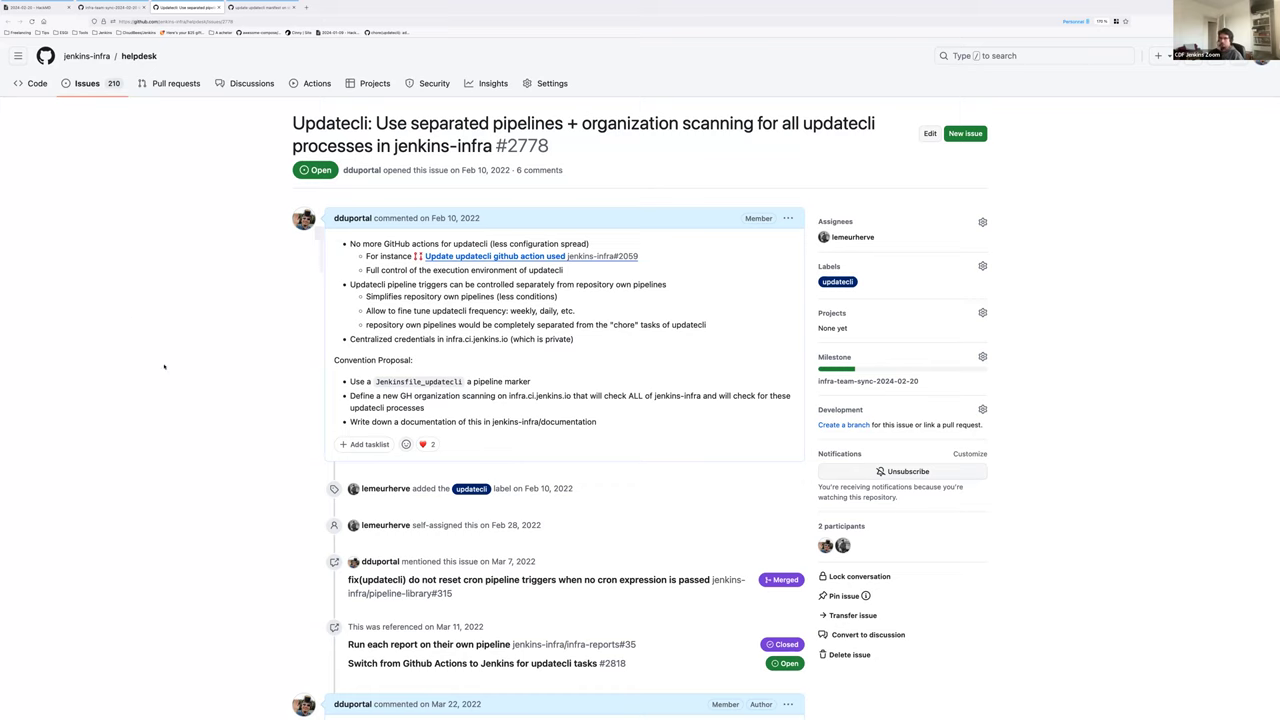
scroll(164, 366, "down", 20)
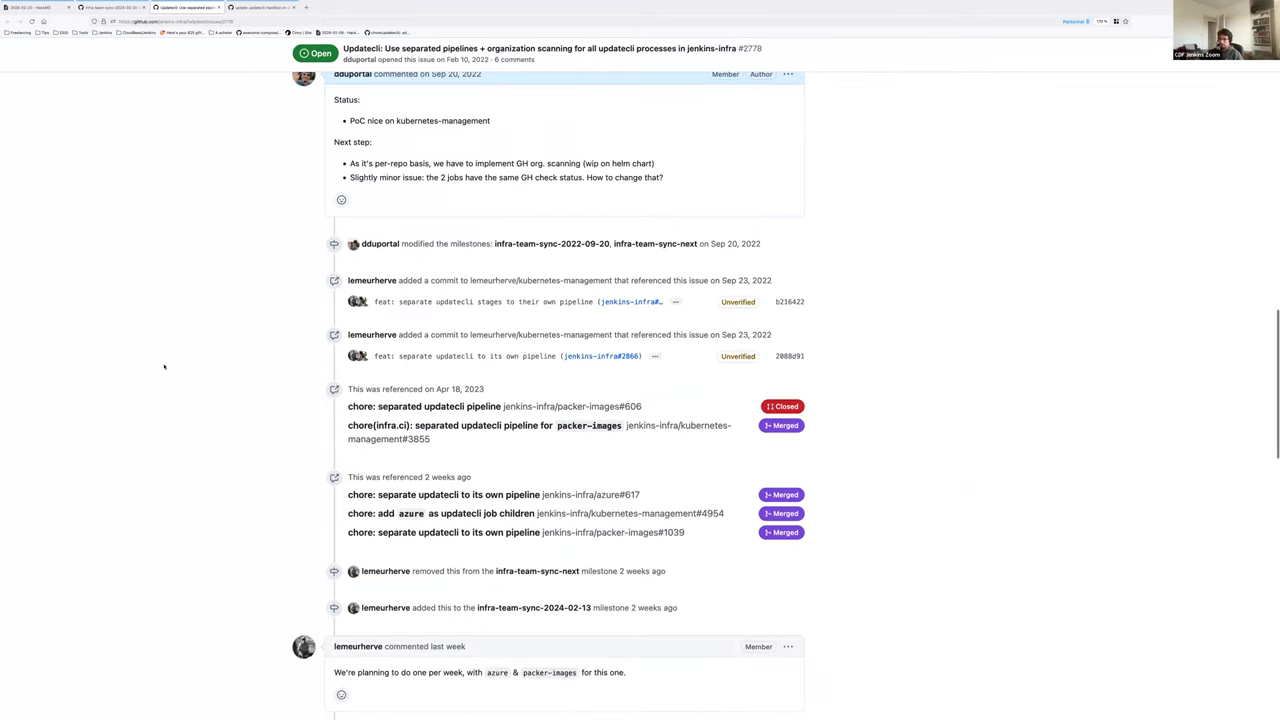
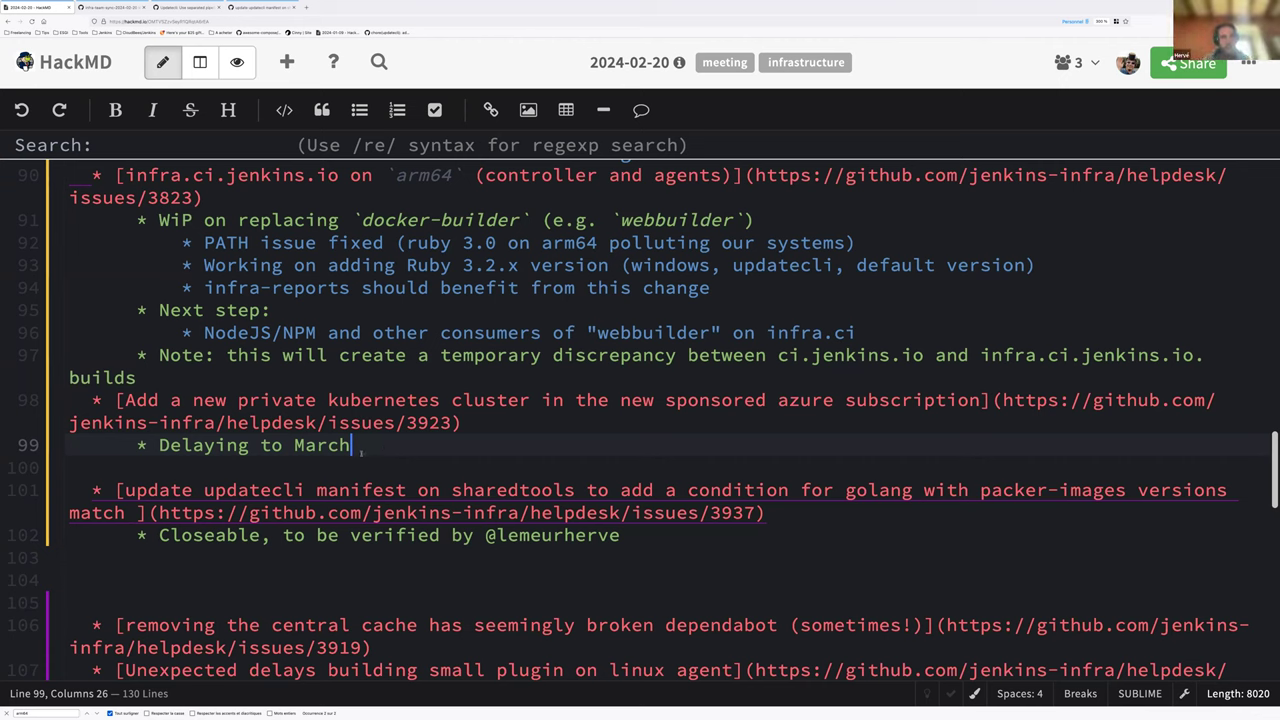
scroll(640, 420, "up", 2)
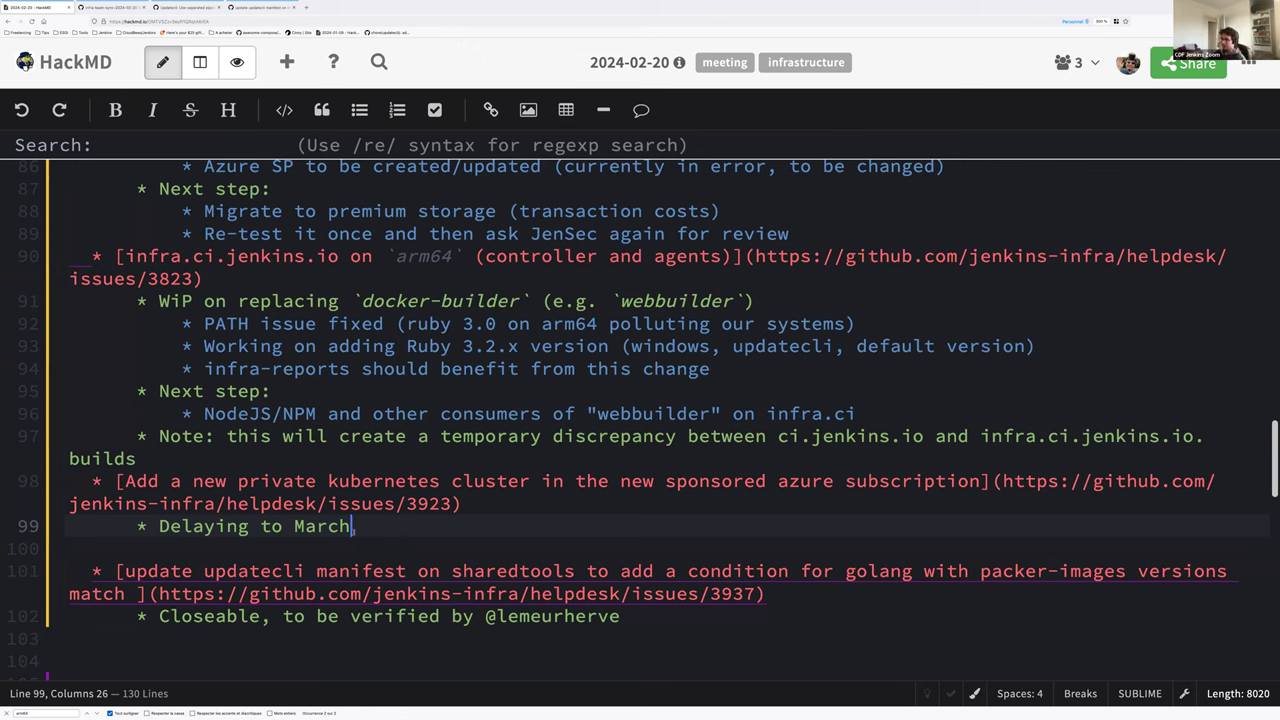
scroll(356, 526, "down", 5)
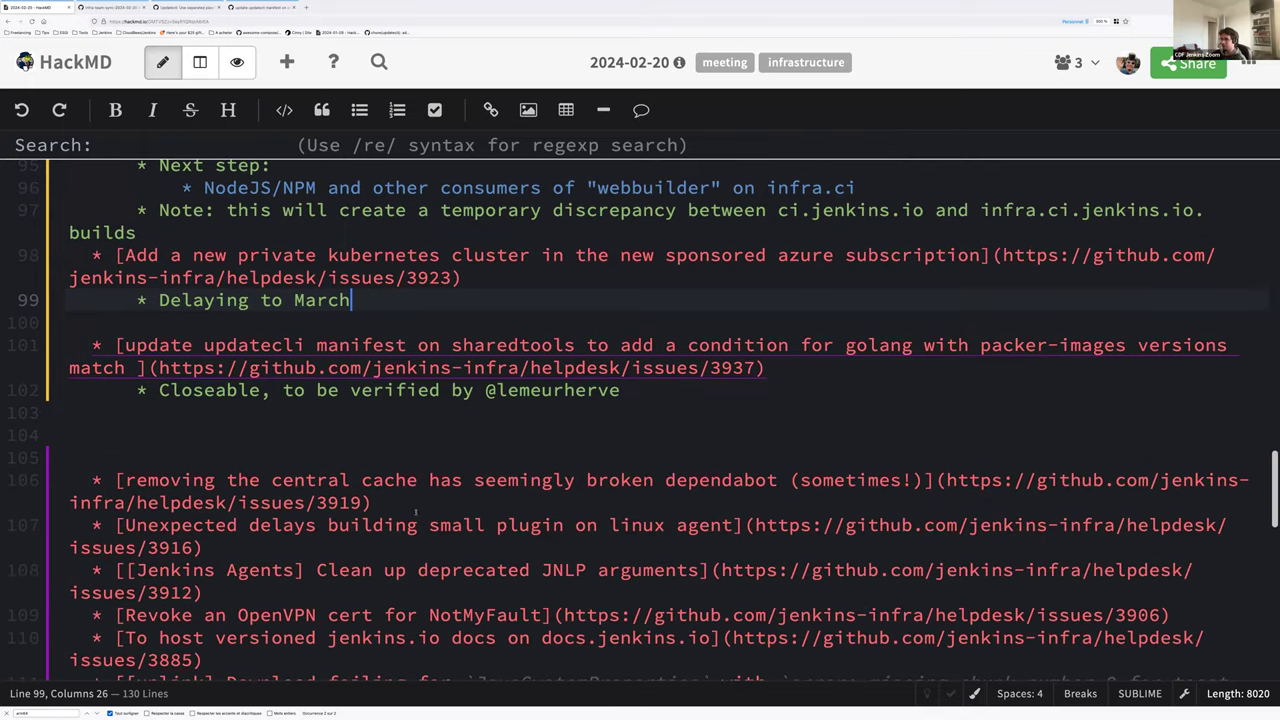
left_click(671, 391)
scroll(412, 455, "down", 1)
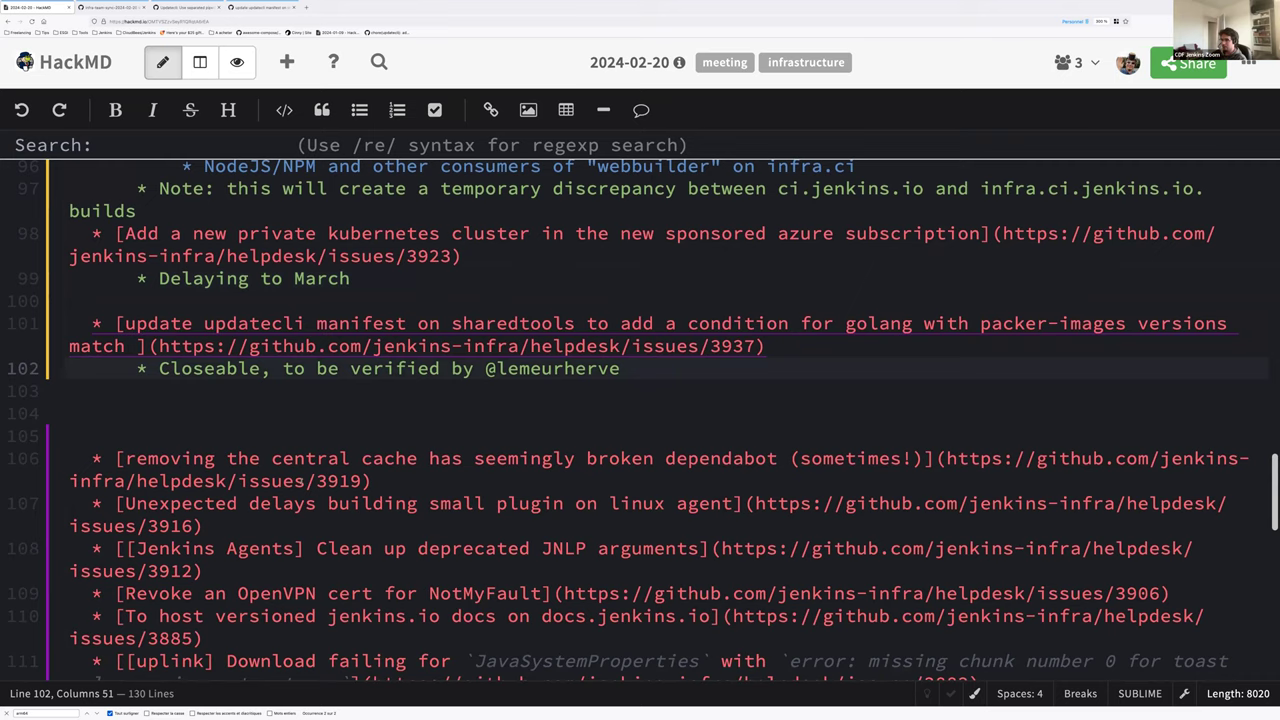
scroll(300, 481, "up", 3)
scroll(237, 505, "down", 10)
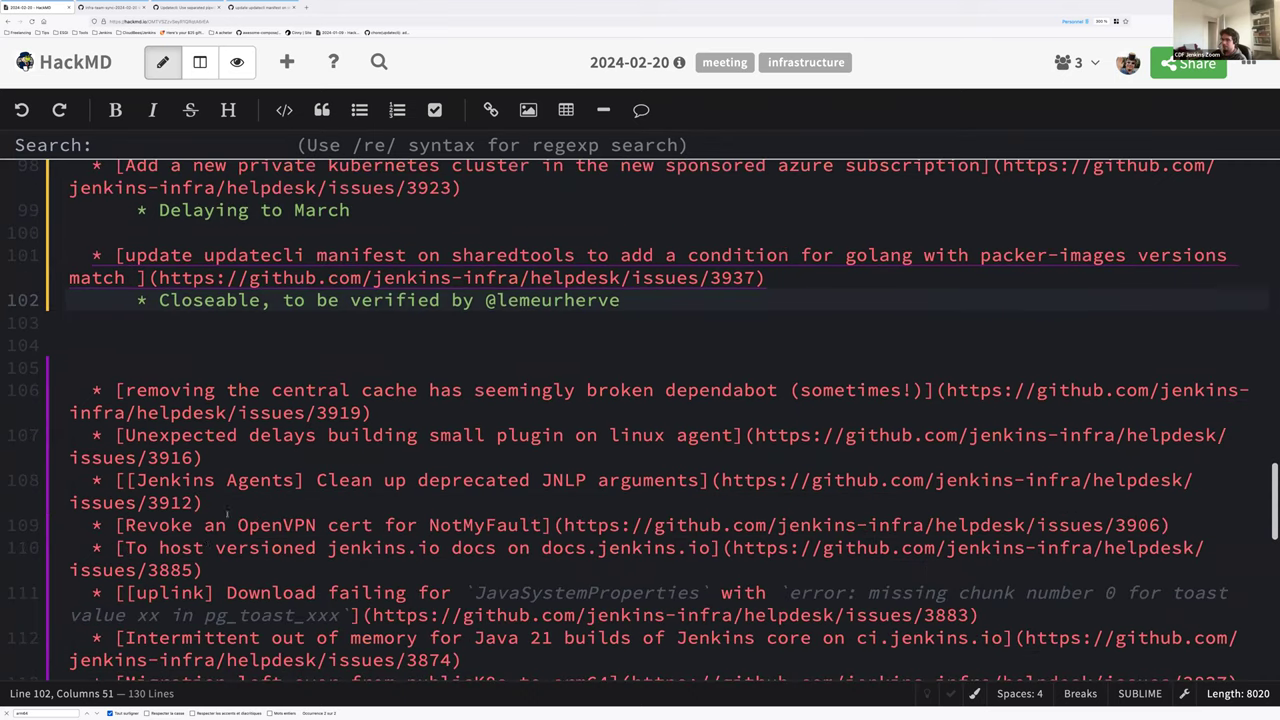
Step: Move the Updatecli issue #2778 line to the empty line after issue #3937
left_click(91, 567)
left_click(789, 587, "shift")
key("ctrl+c")
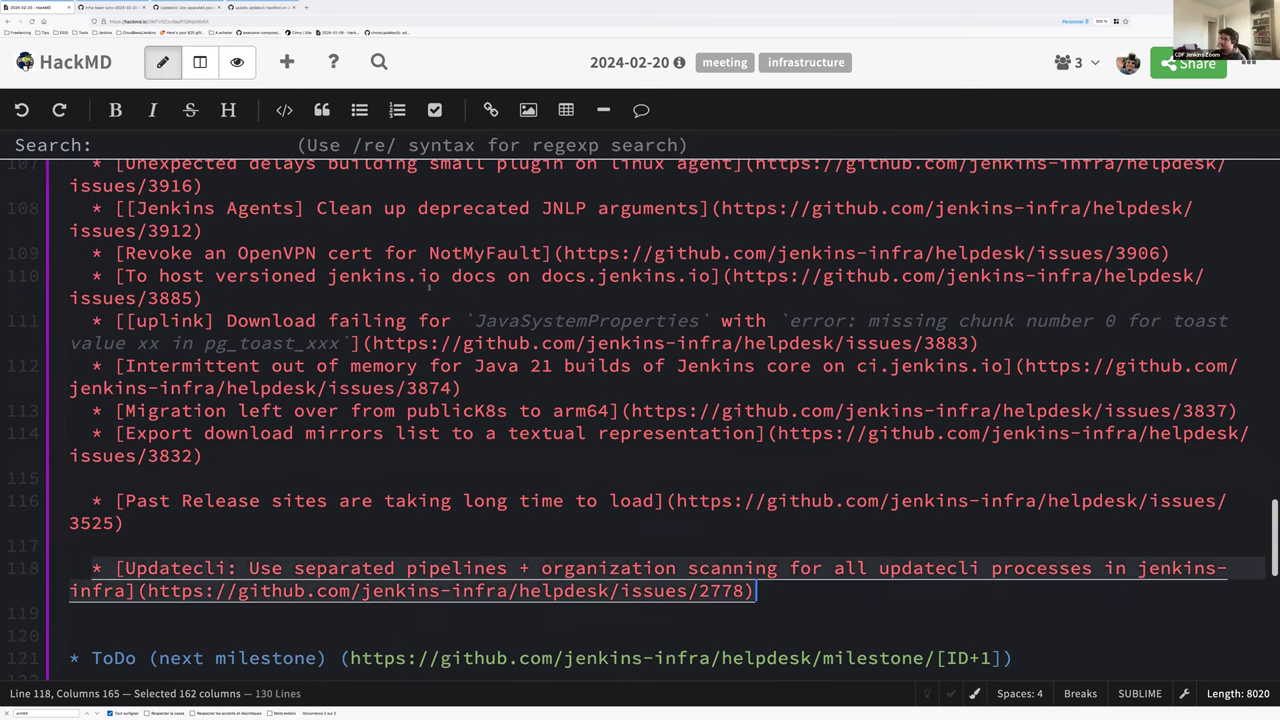
key("BackSpace")
scroll(218, 232, "up", 4)
left_click(89, 261)
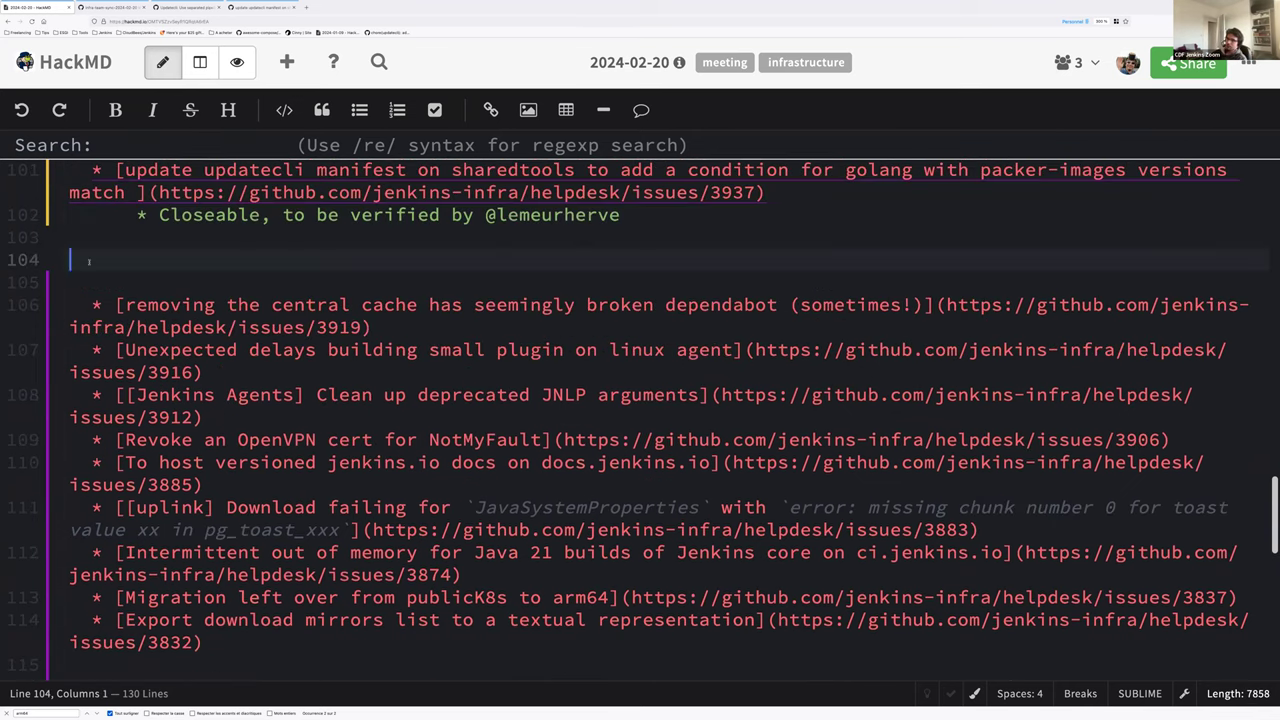
key("ctrl+v")
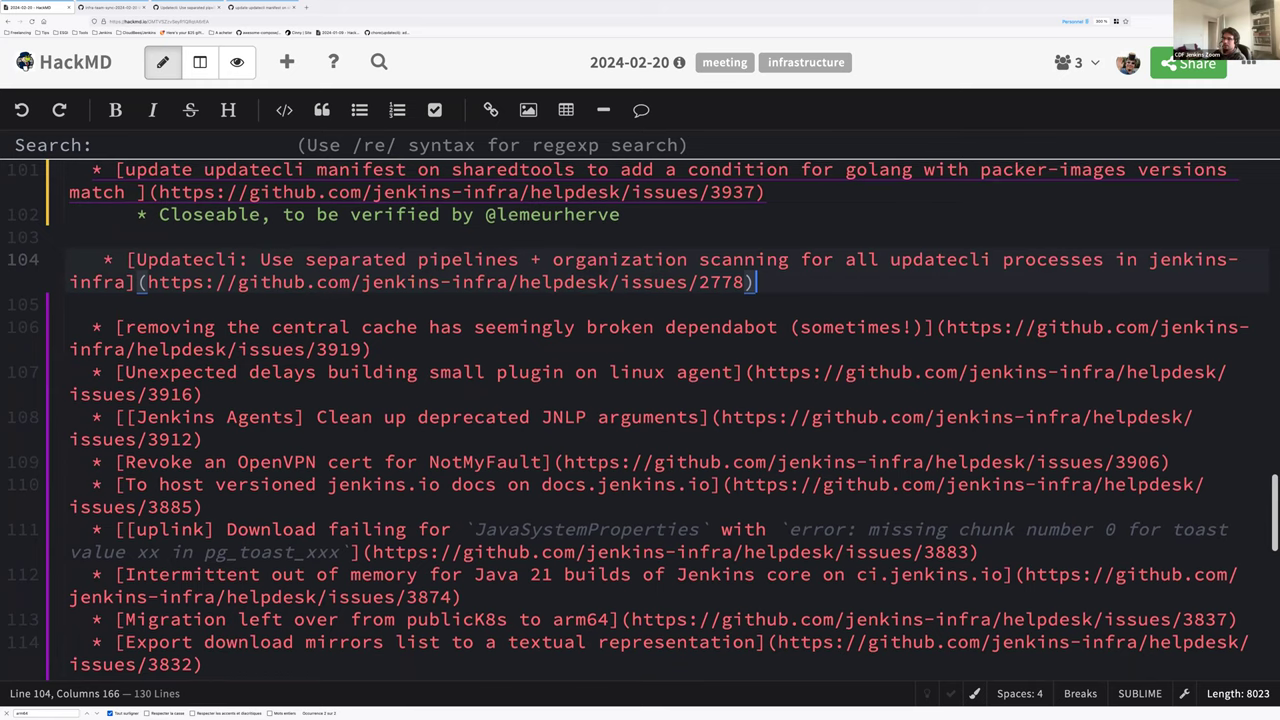
Step: Add the sub-bullet "Let's run the fix ASAP and then delay to March" under the Updatecli item
key("Return")
key("Tab")
type("Let's run thi")
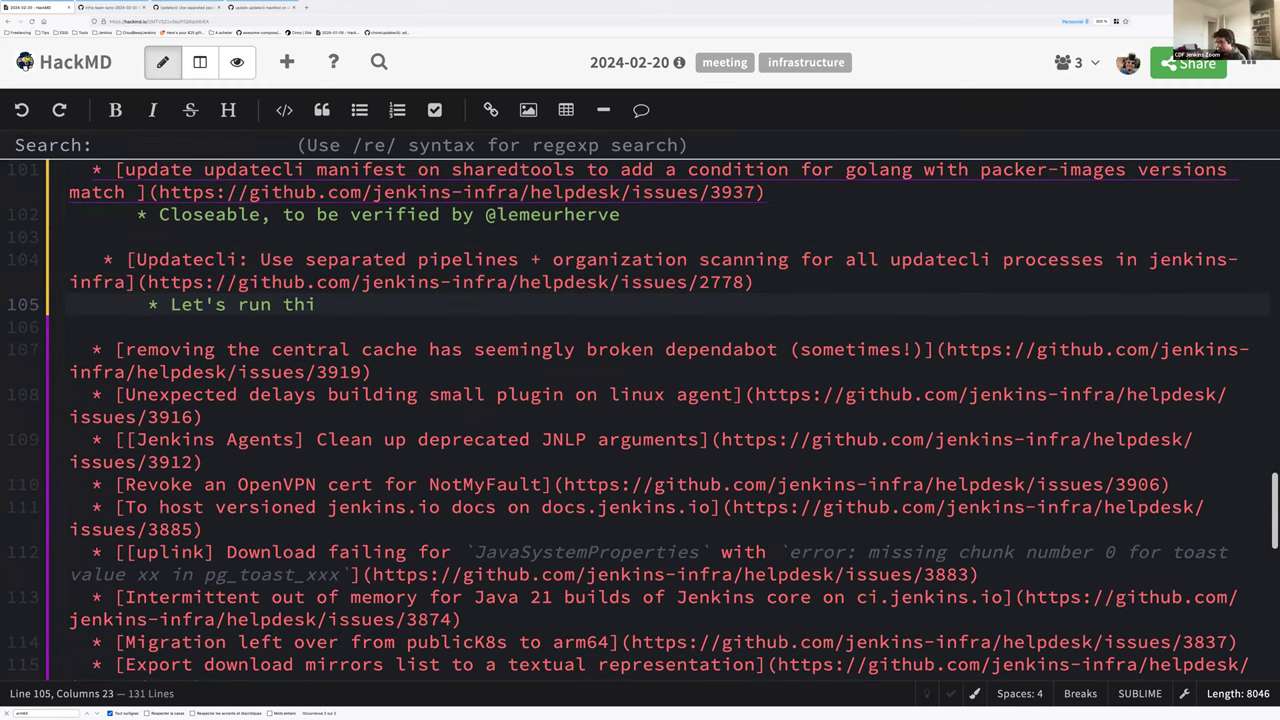
key("BackSpace")
type("e fix ASAP")
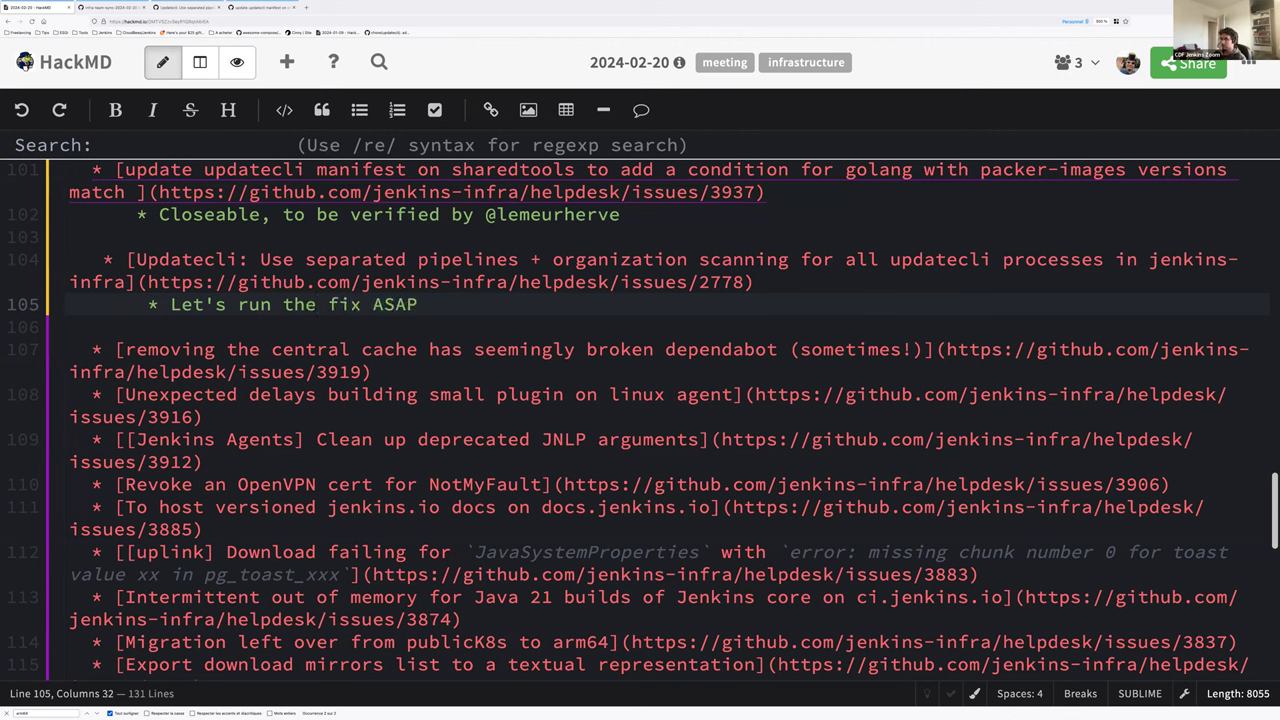
type(" and then d")
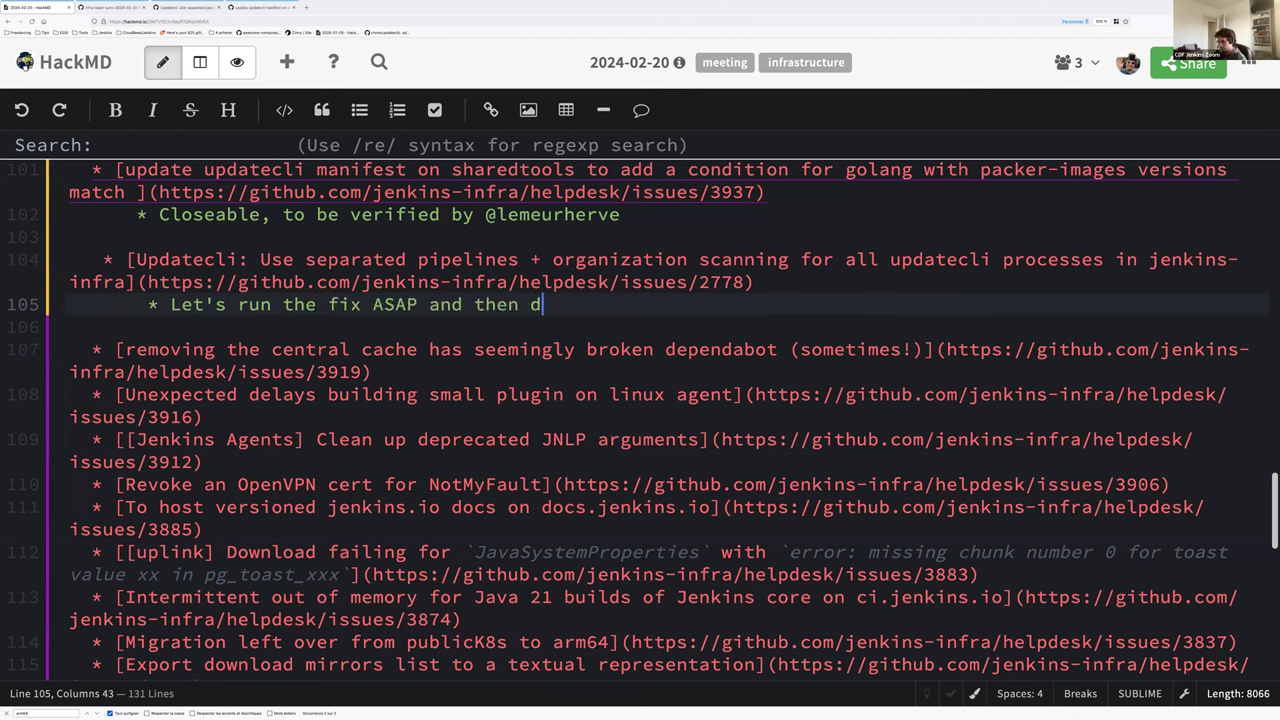
type("elay to March")
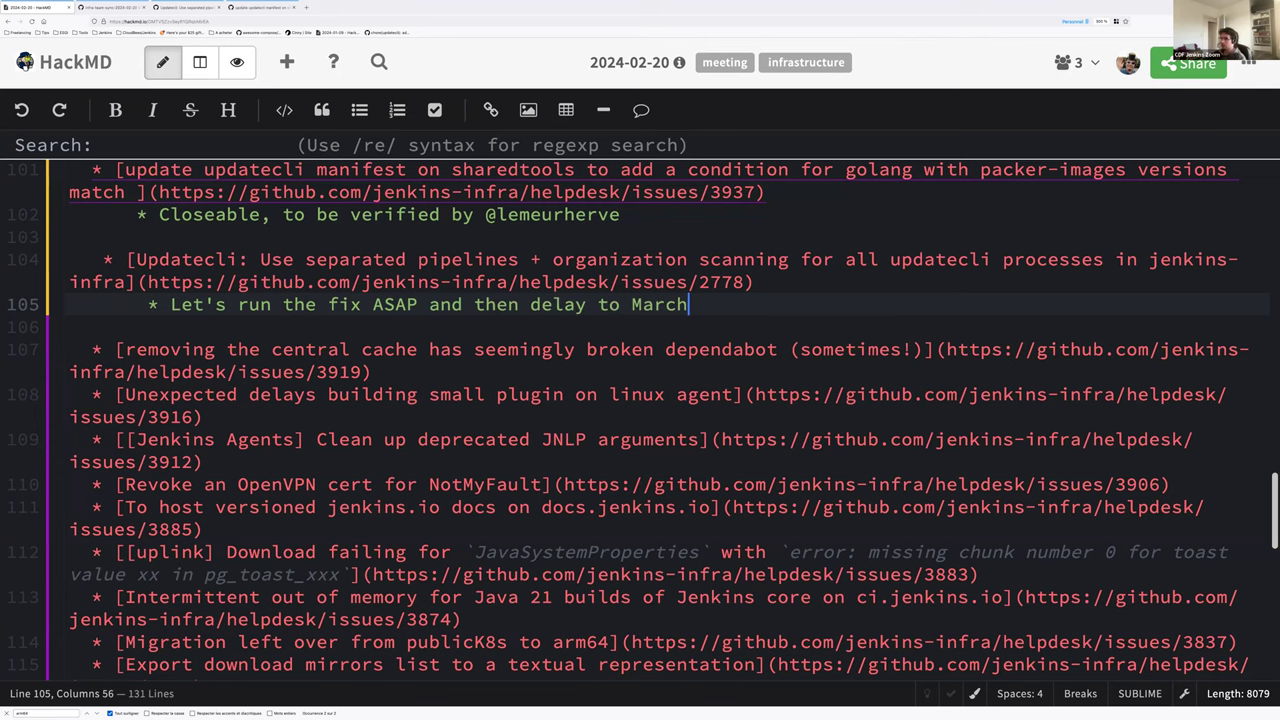
scroll(66, 345, "down", 2)
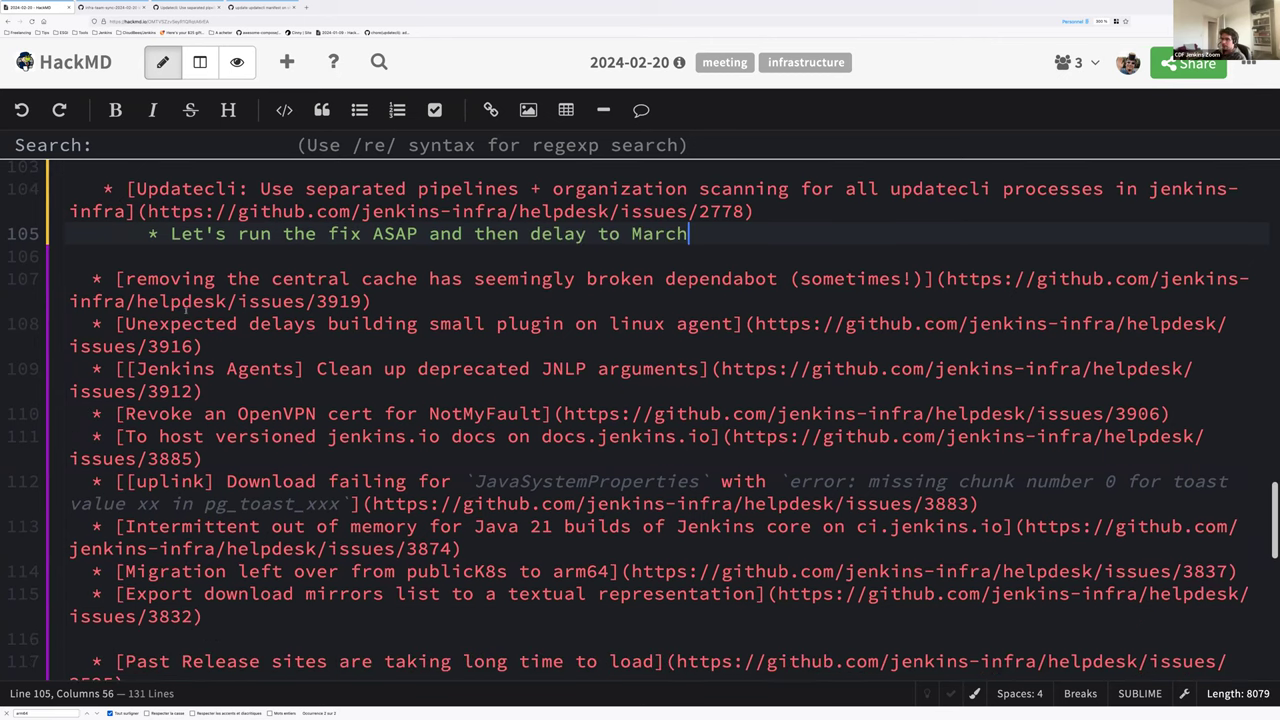
scroll(186, 313, "down", 1)
Step: Delete the blank line above the Past Release item
left_click(140, 622)
key("BackSpace")
key("BackSpace")
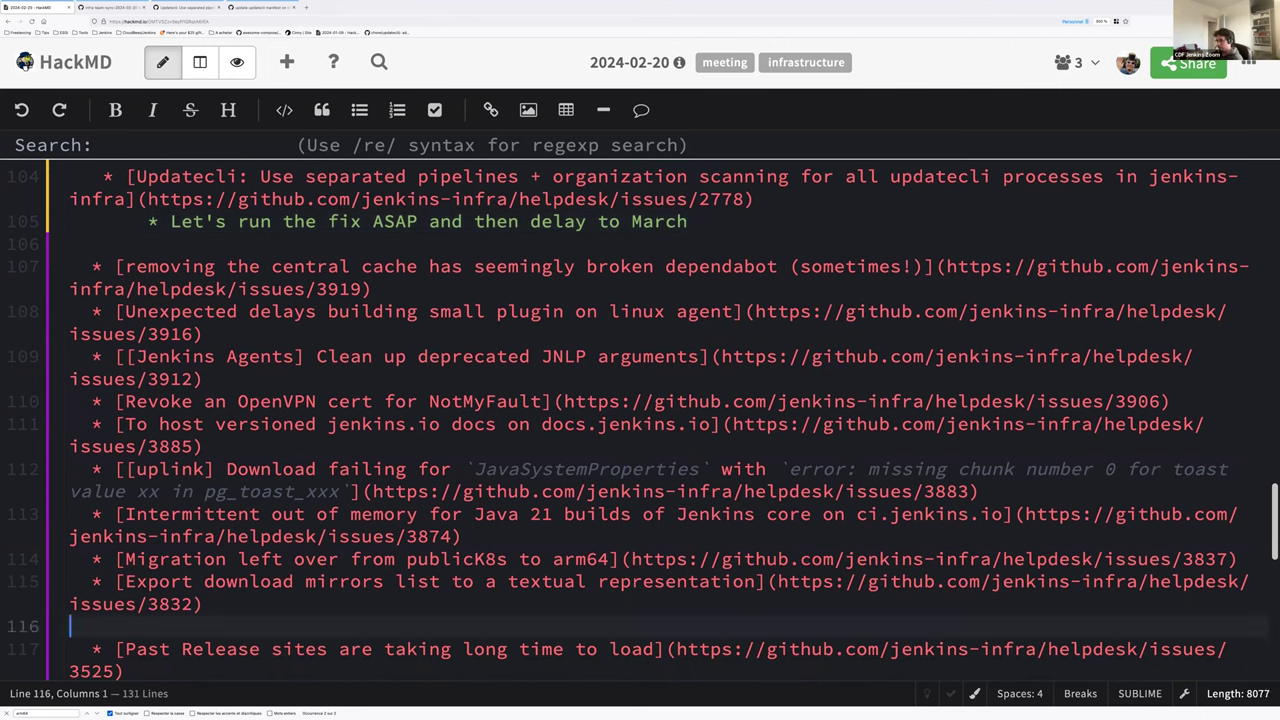
key("BackSpace")
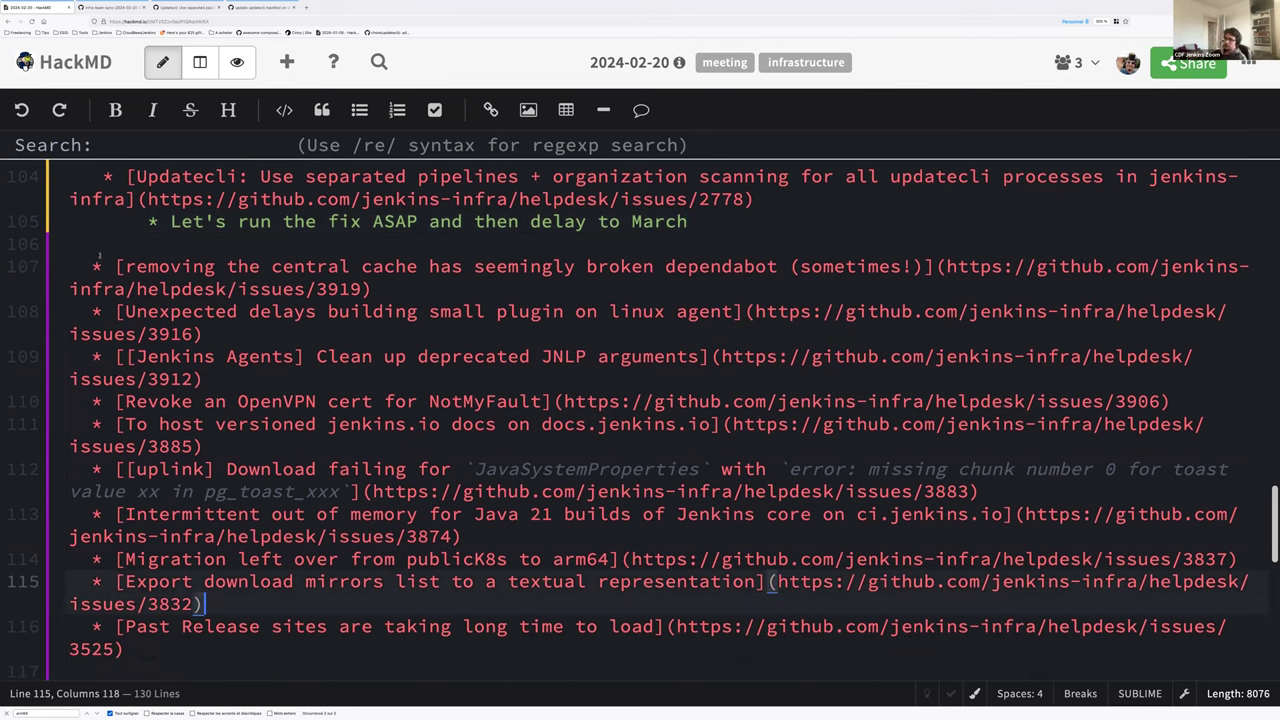
left_click(93, 267)
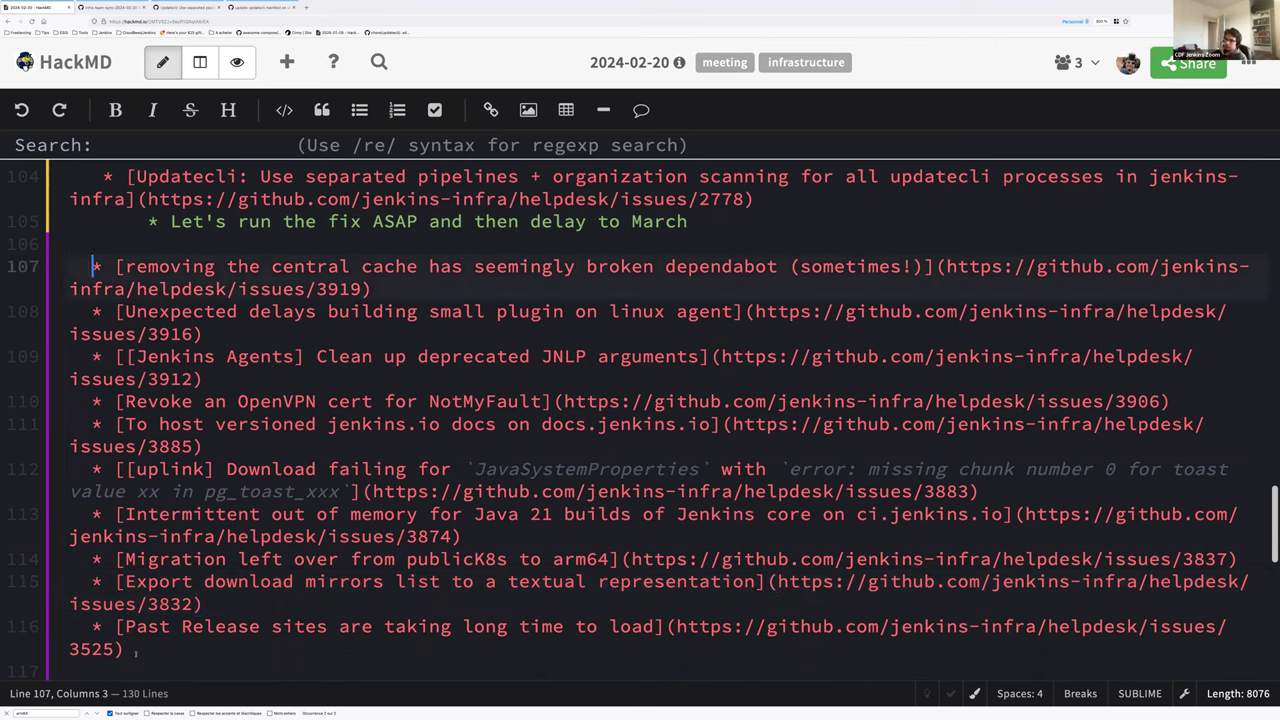
left_click(135, 651, "shift")
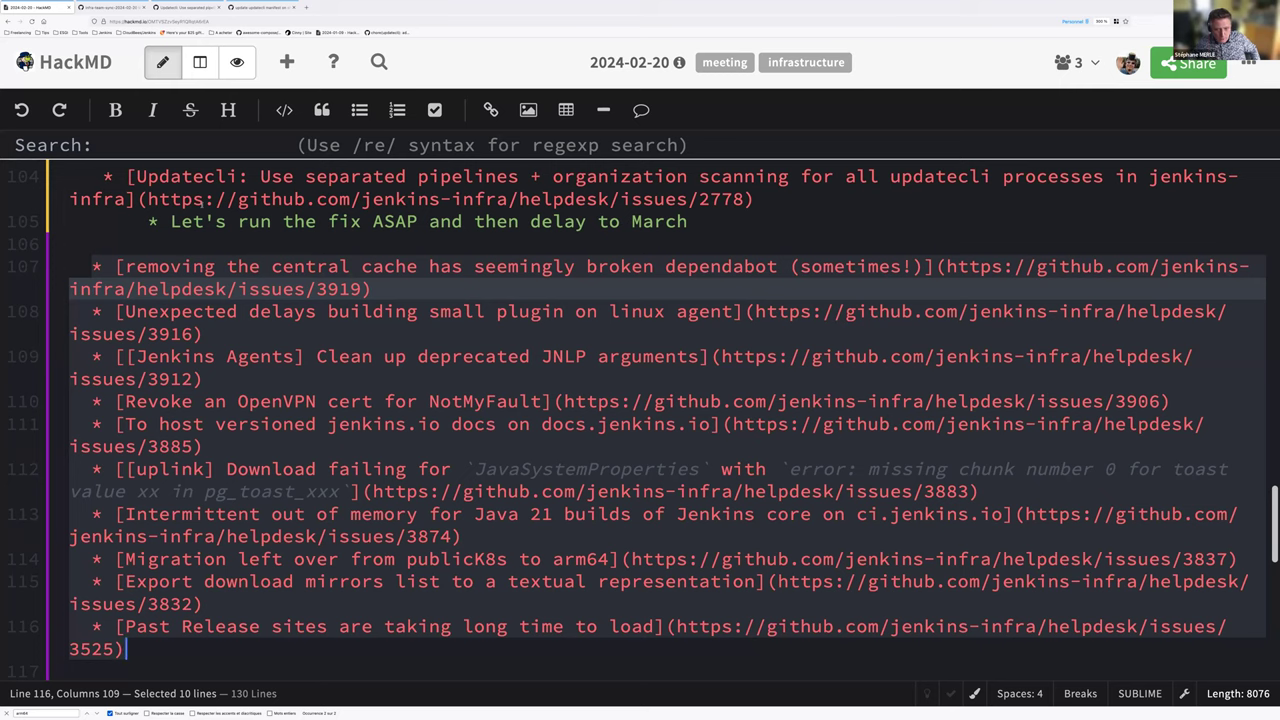
Step: Move the uplink #3883 item under the Updatecli comment and give it an empty indented sub-bullet
left_click(93, 468)
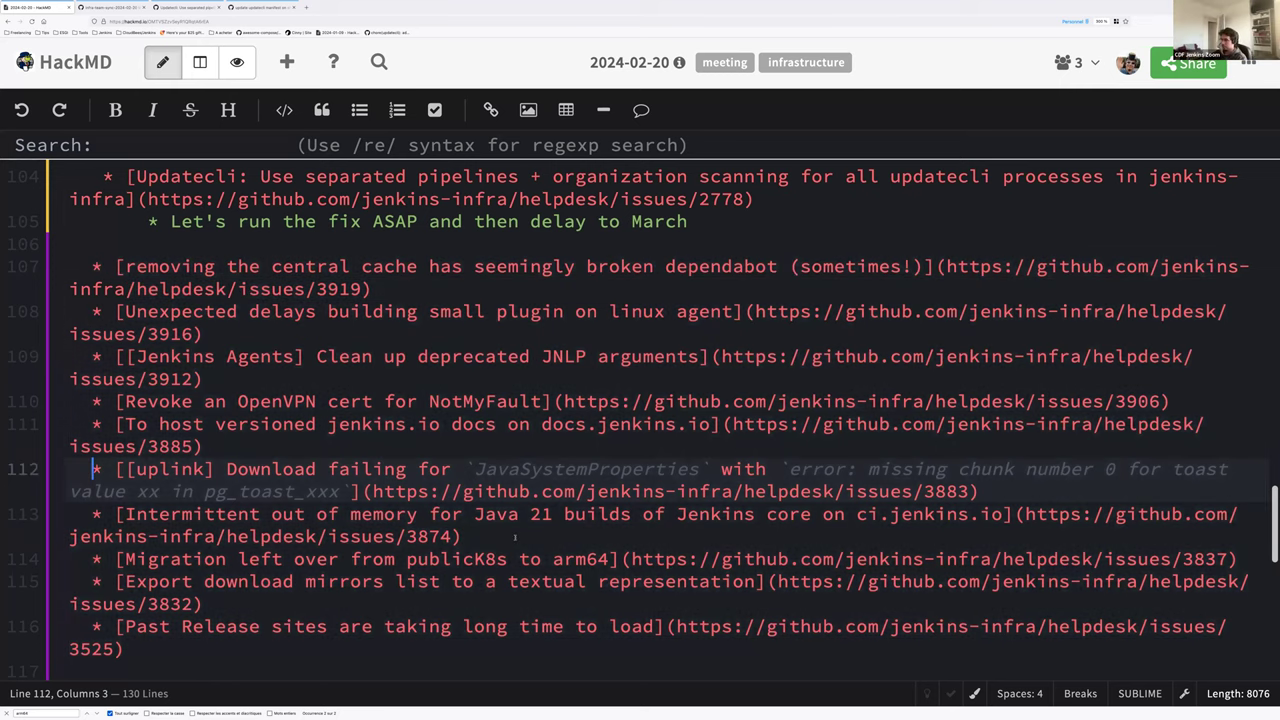
key("shift+End")
key("super+c")
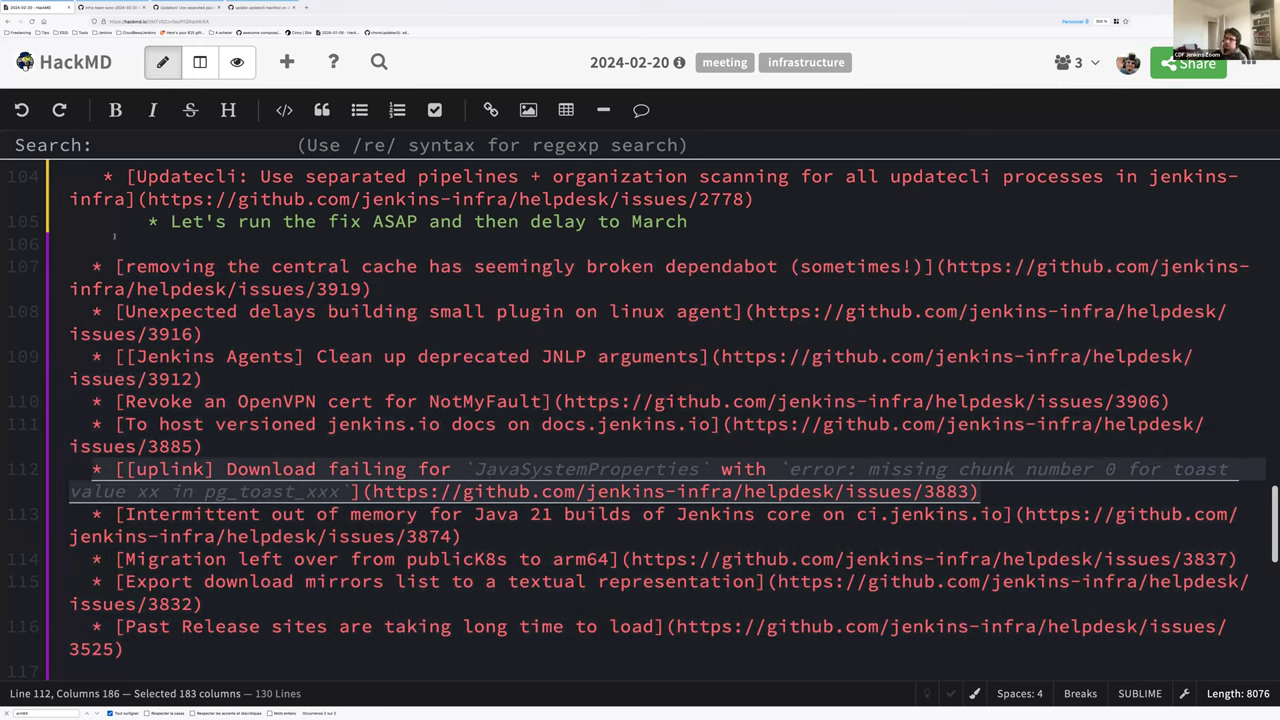
key("Delete")
left_click(104, 241)
key("super+v")
key("Return")
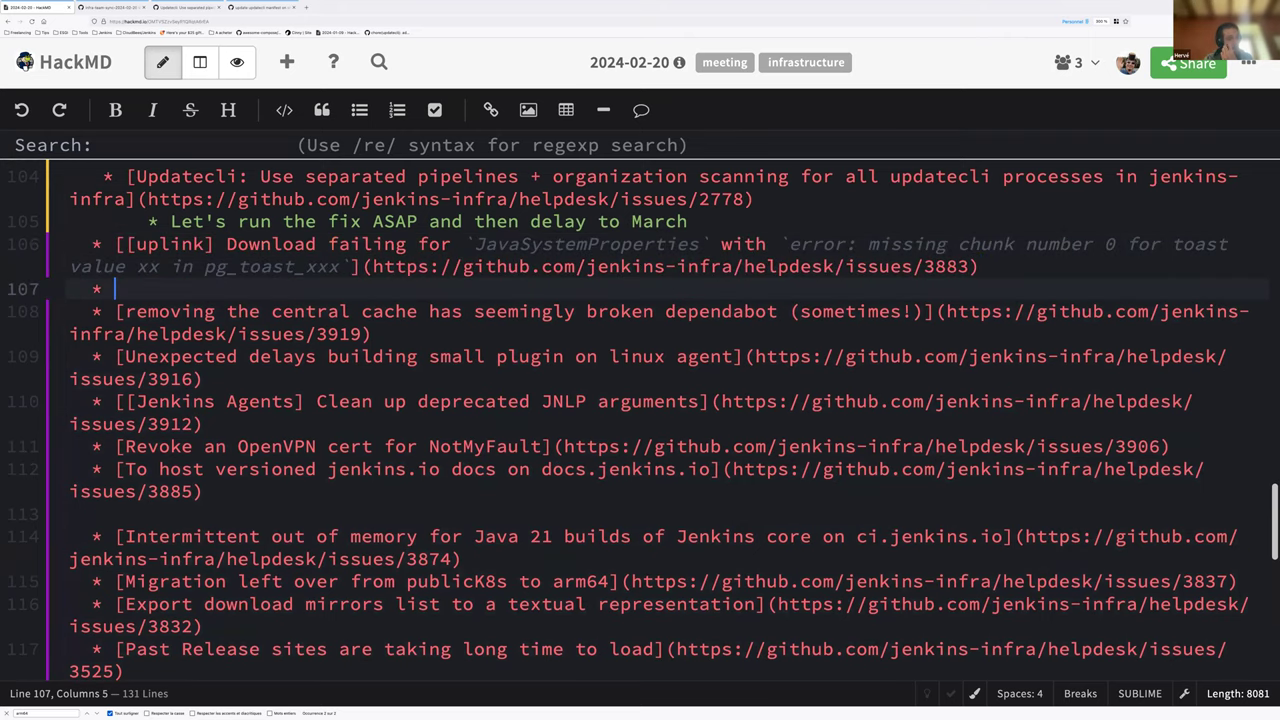
key("Tab")
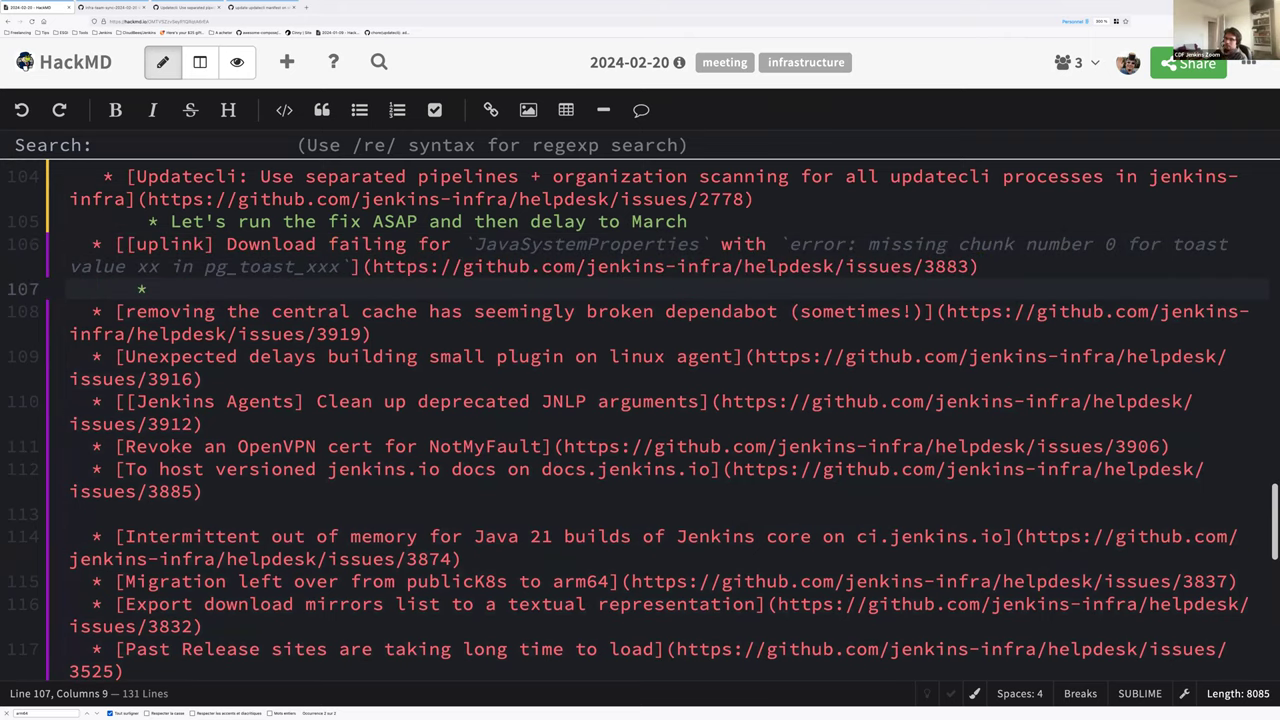
key("Return")
key("Up")
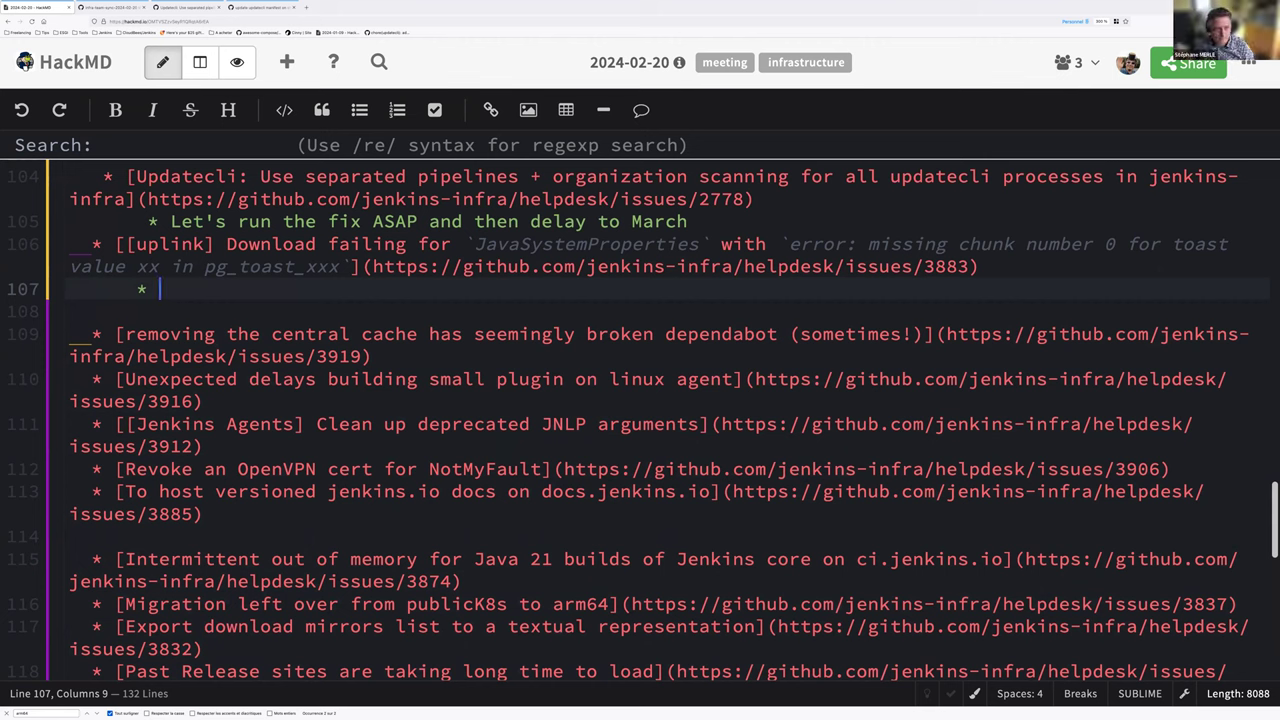
Step: Note the outage from database reindexing and the fix of setting replicas to 1
type("Outag")
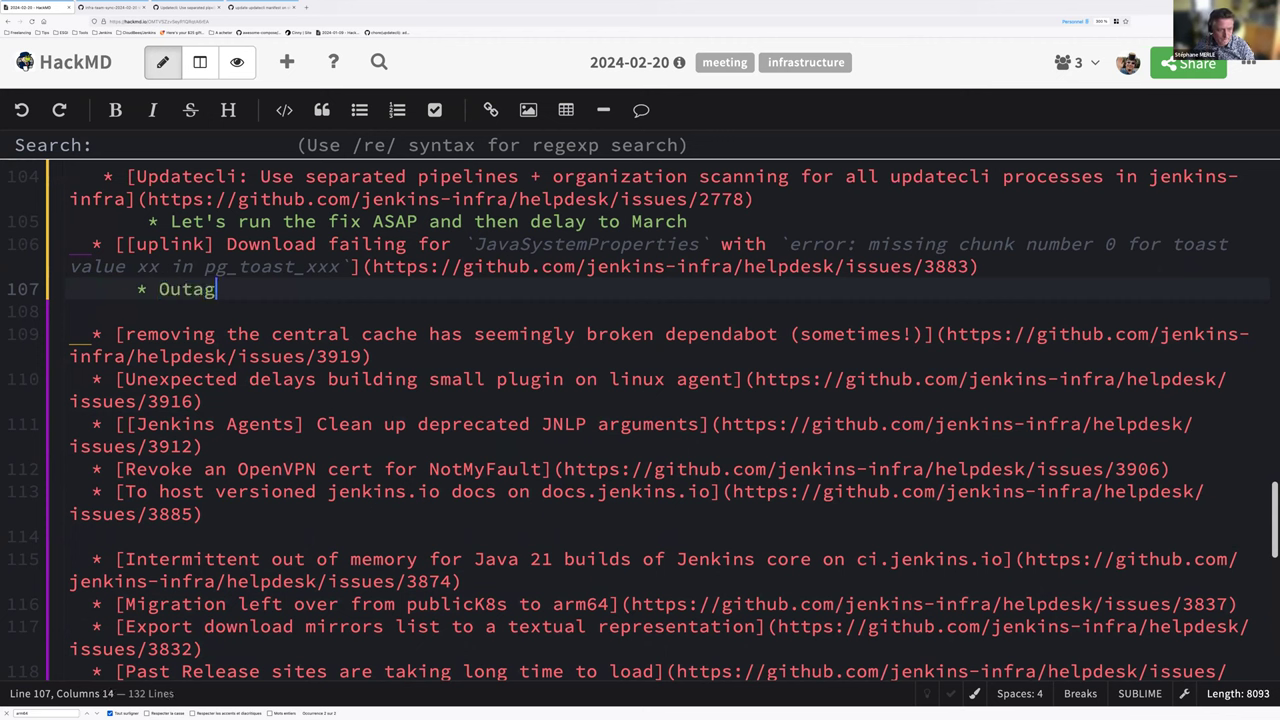
type("e today due t")
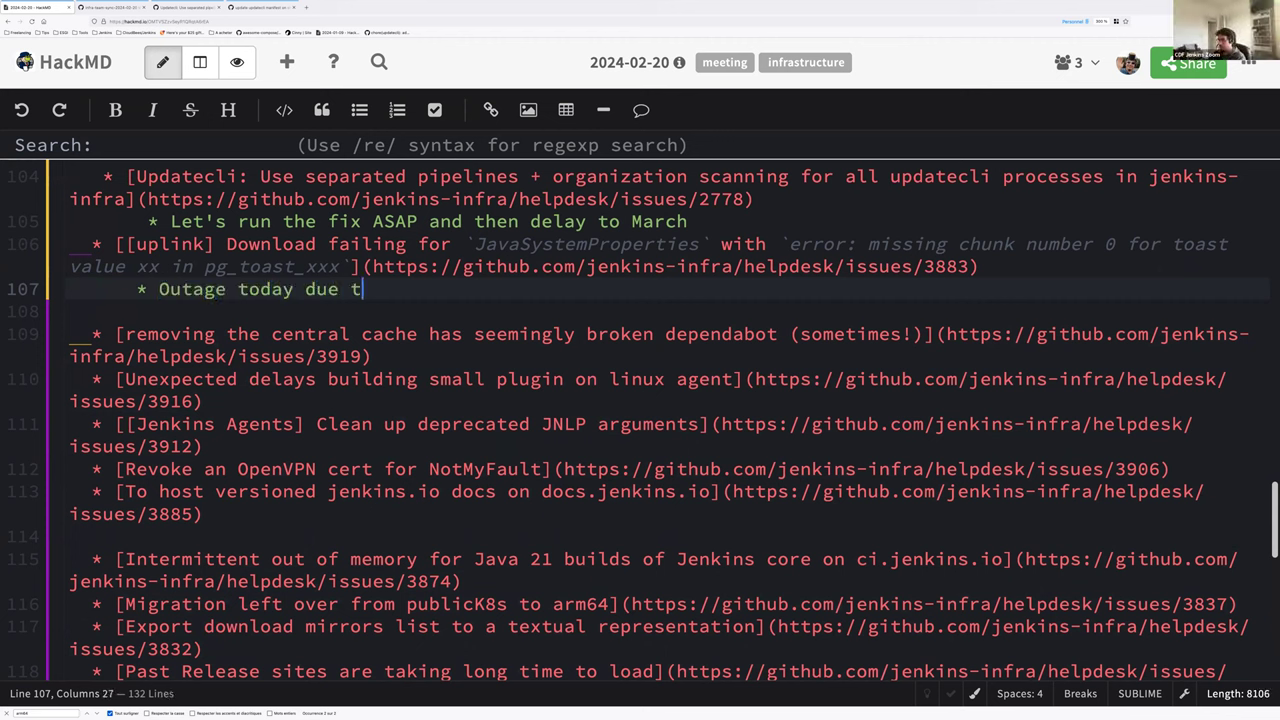
type("o database b")
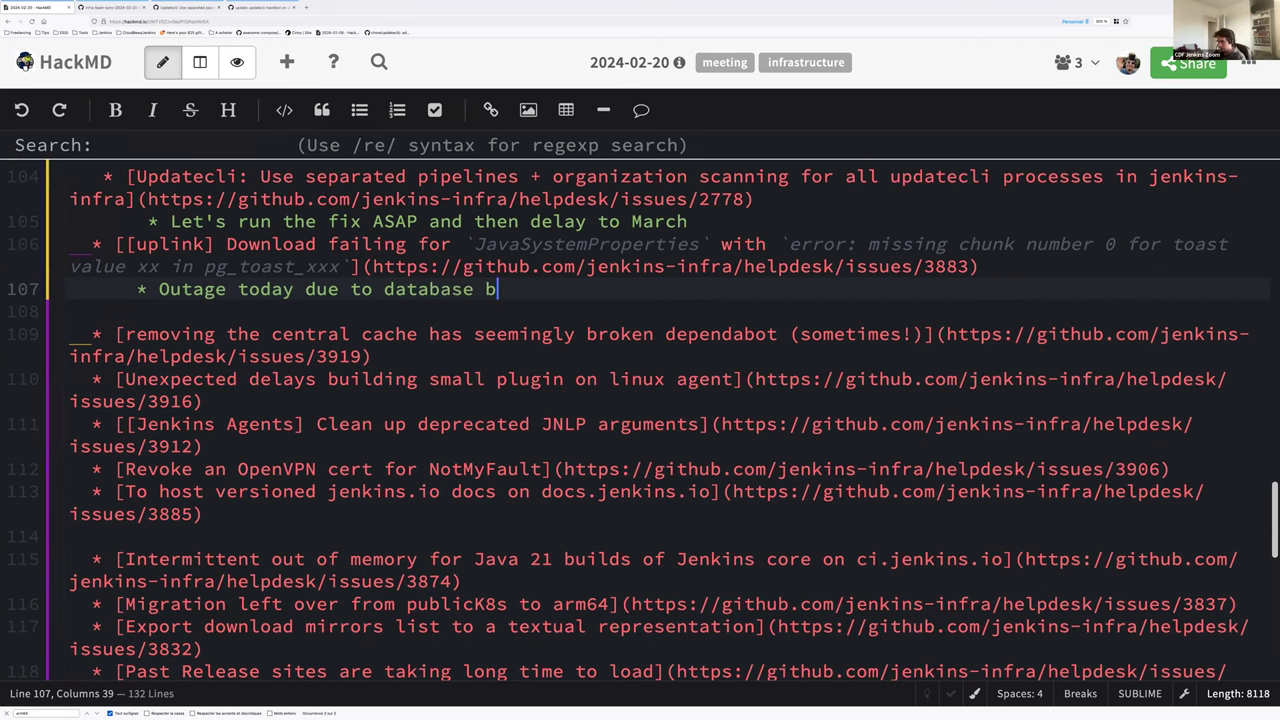
type("eing reindexed")
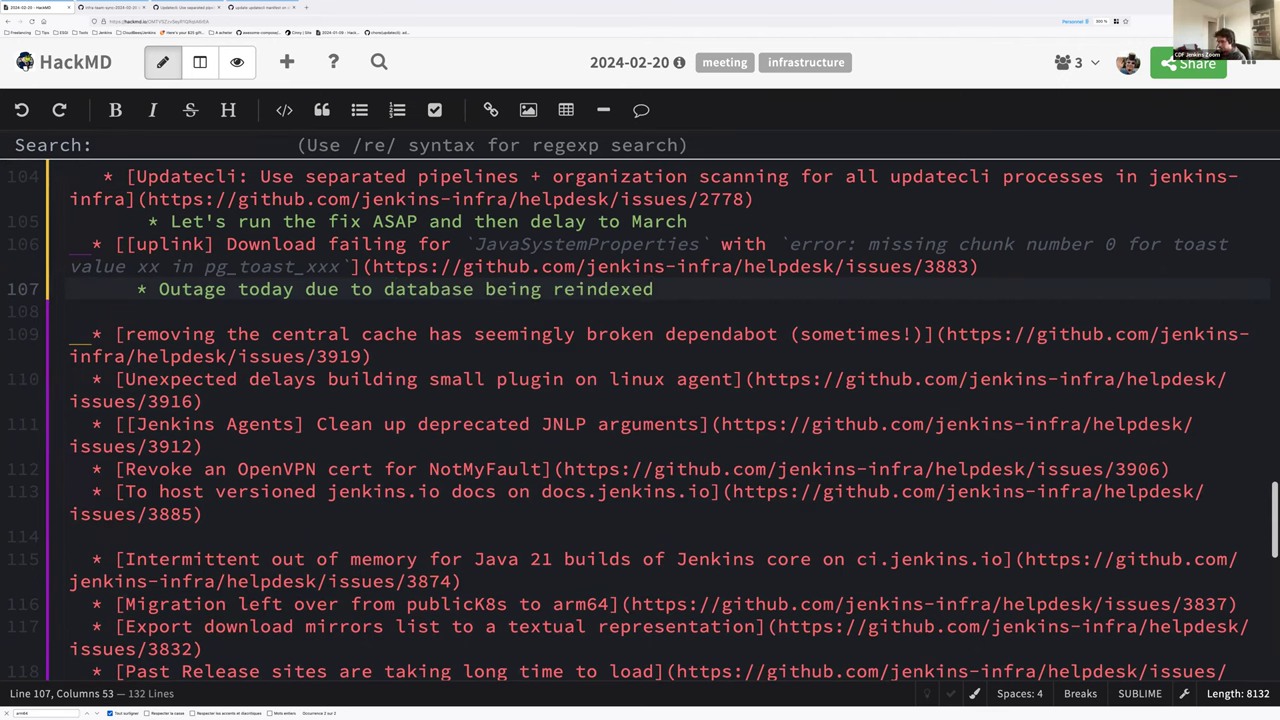
key("Return")
type("Ficxed")
key("Left")
key("Left")
key("Left")
key("Left")
key("Right")
key("Right")
key("BackSpace")
key("End")
type("by ")
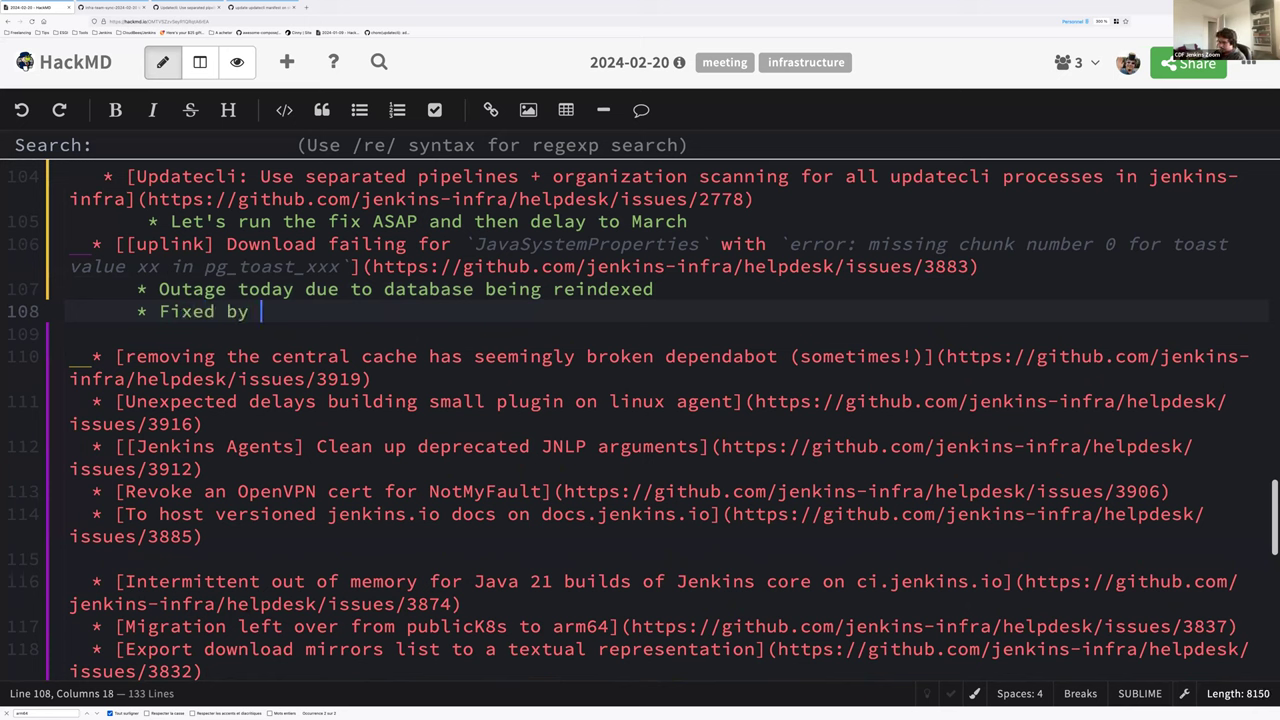
type("setting r")
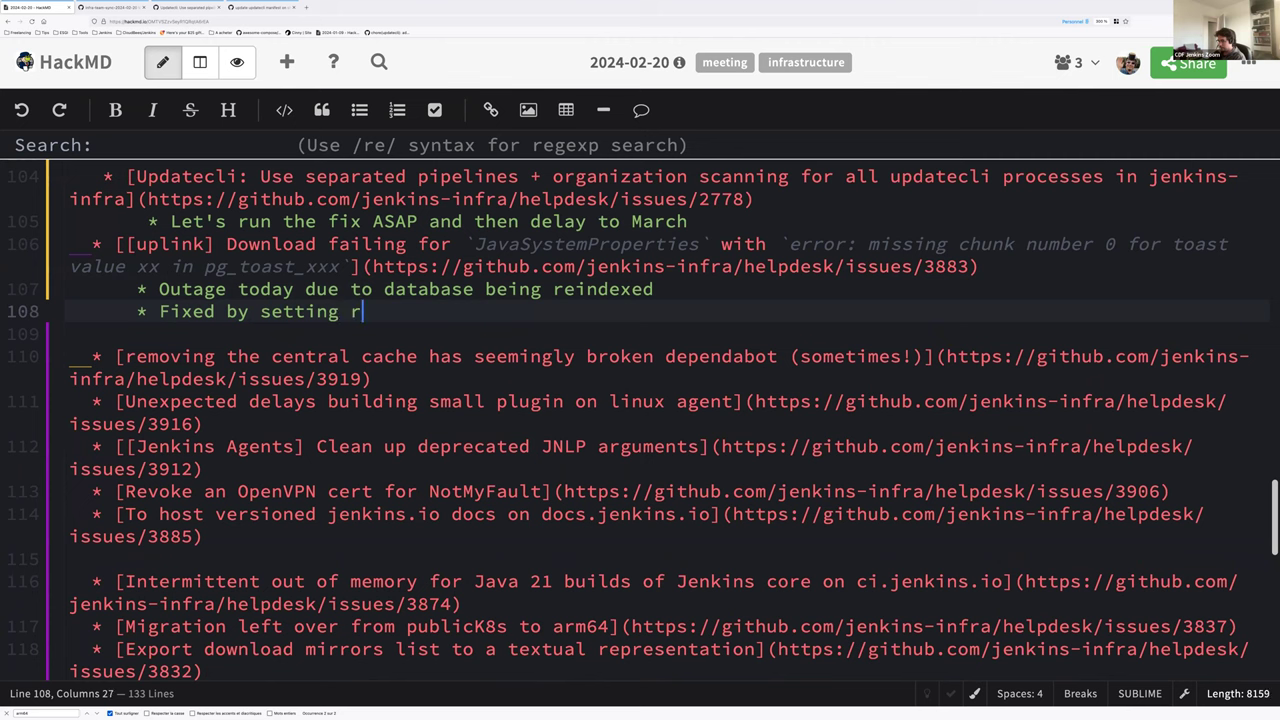
type("eplicas to only ")
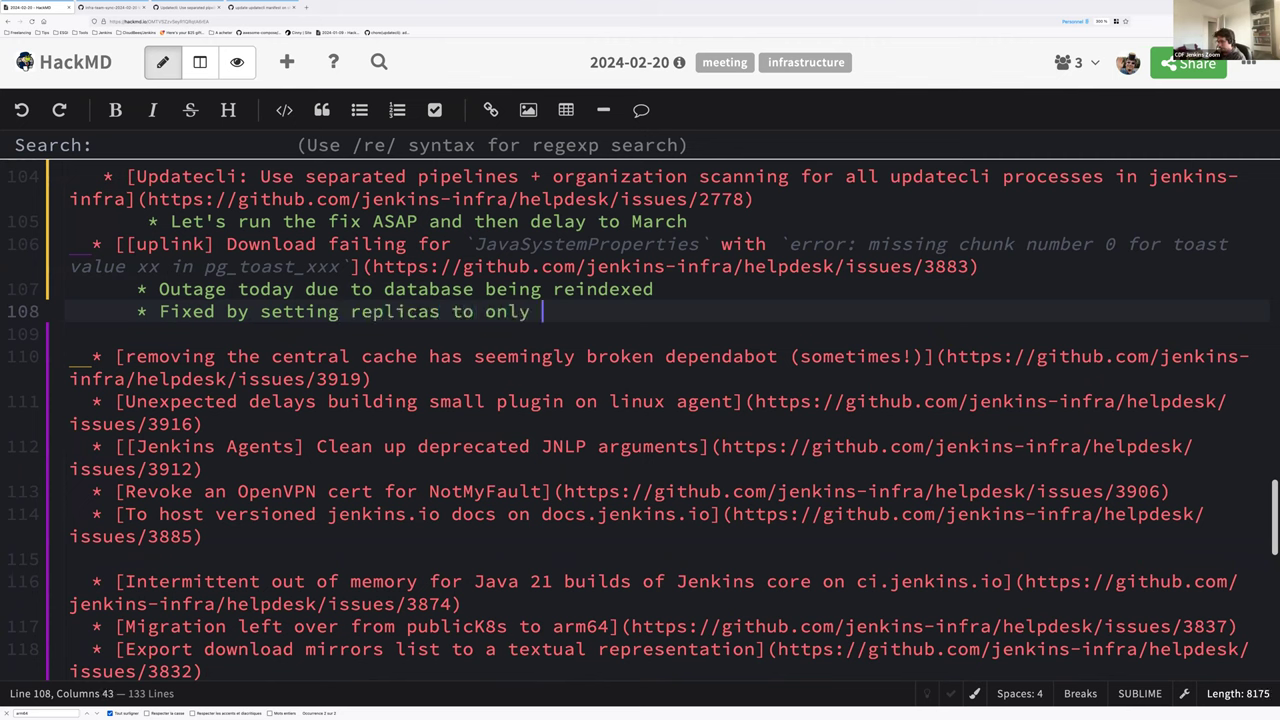
type("1 to avoid co")
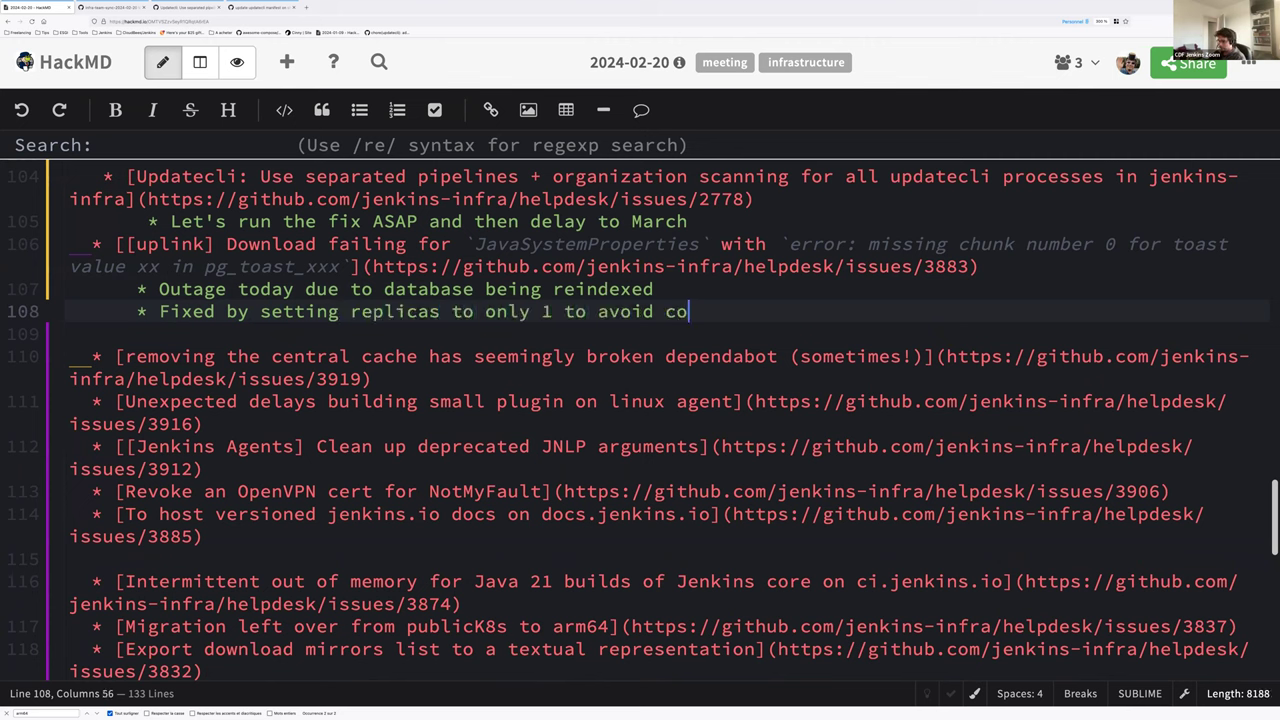
type("ncurent database ")
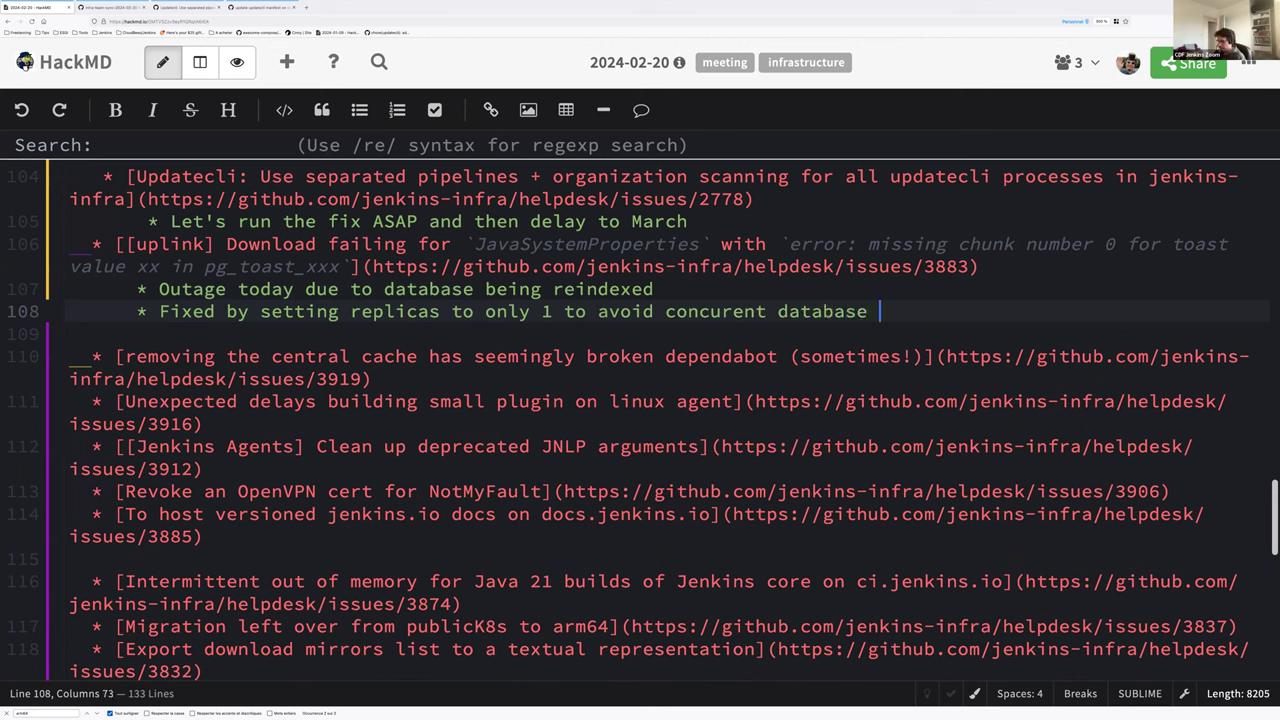
type("operations")
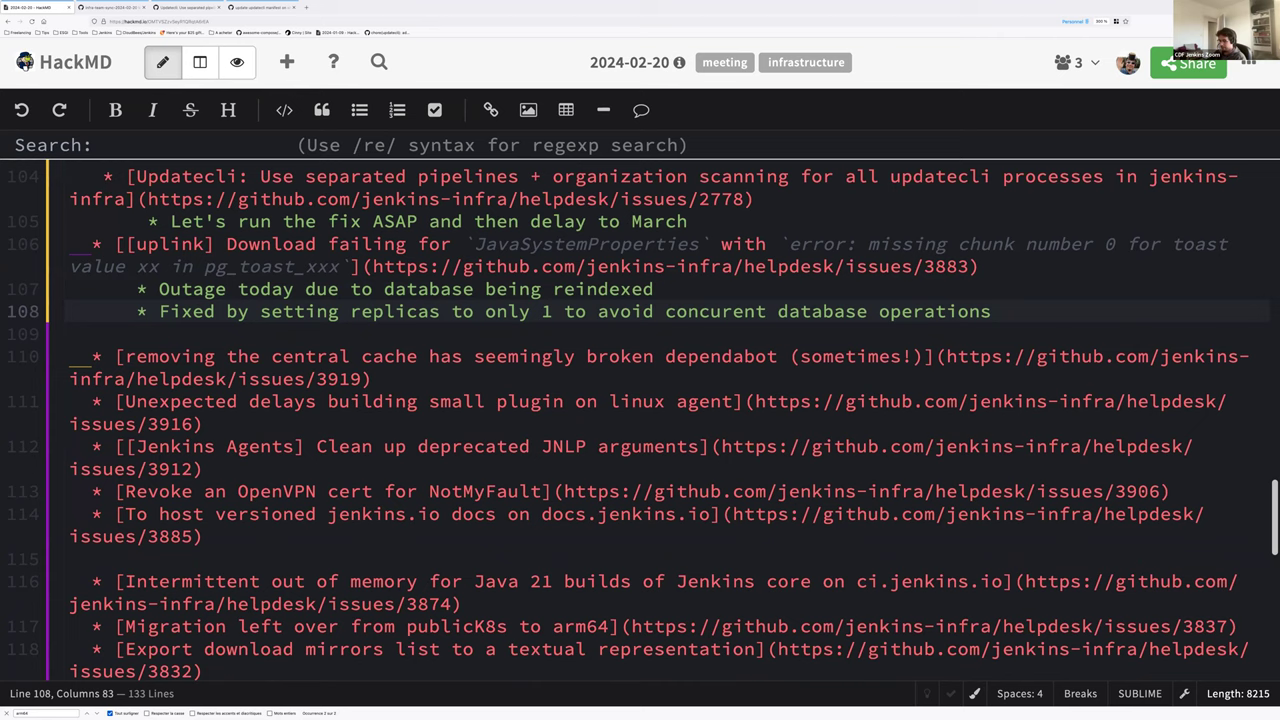
Step: Add the note about adding a startupprobe to the helmchart (as it takes time to run)
key("Return")
type("We have to add a startupprobe t")
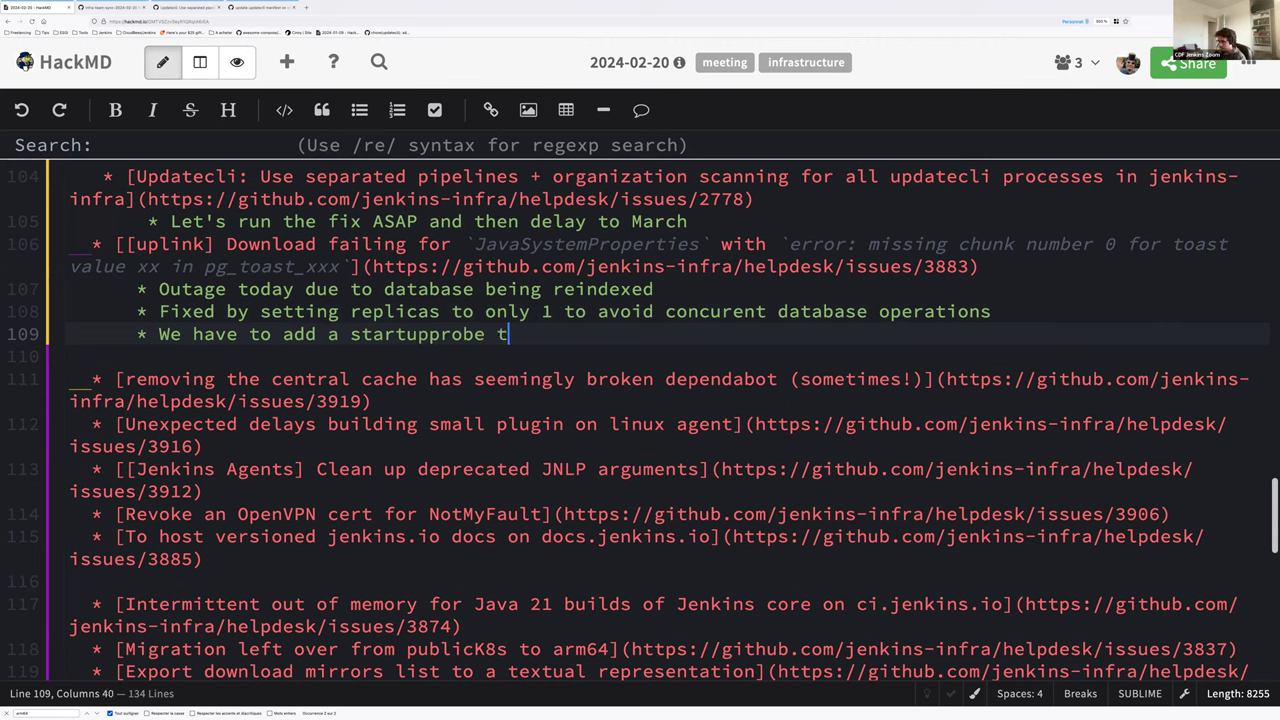
type("o the helmchart")
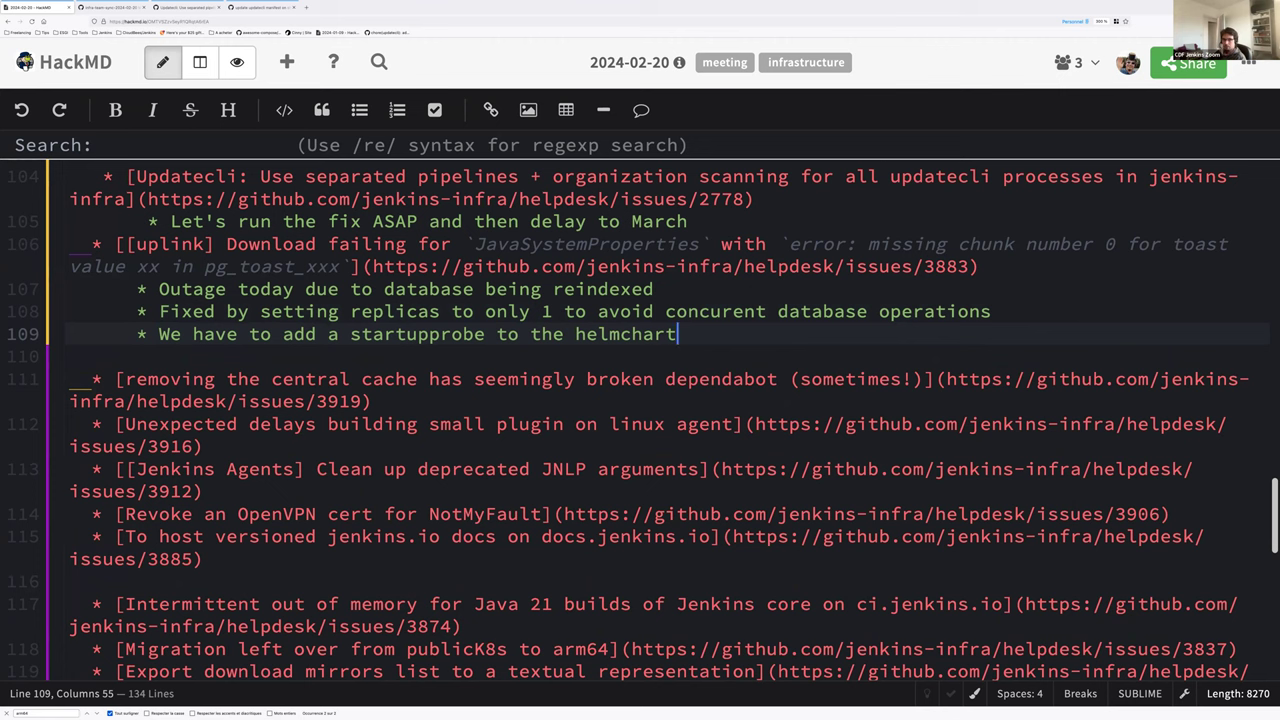
key("Return")
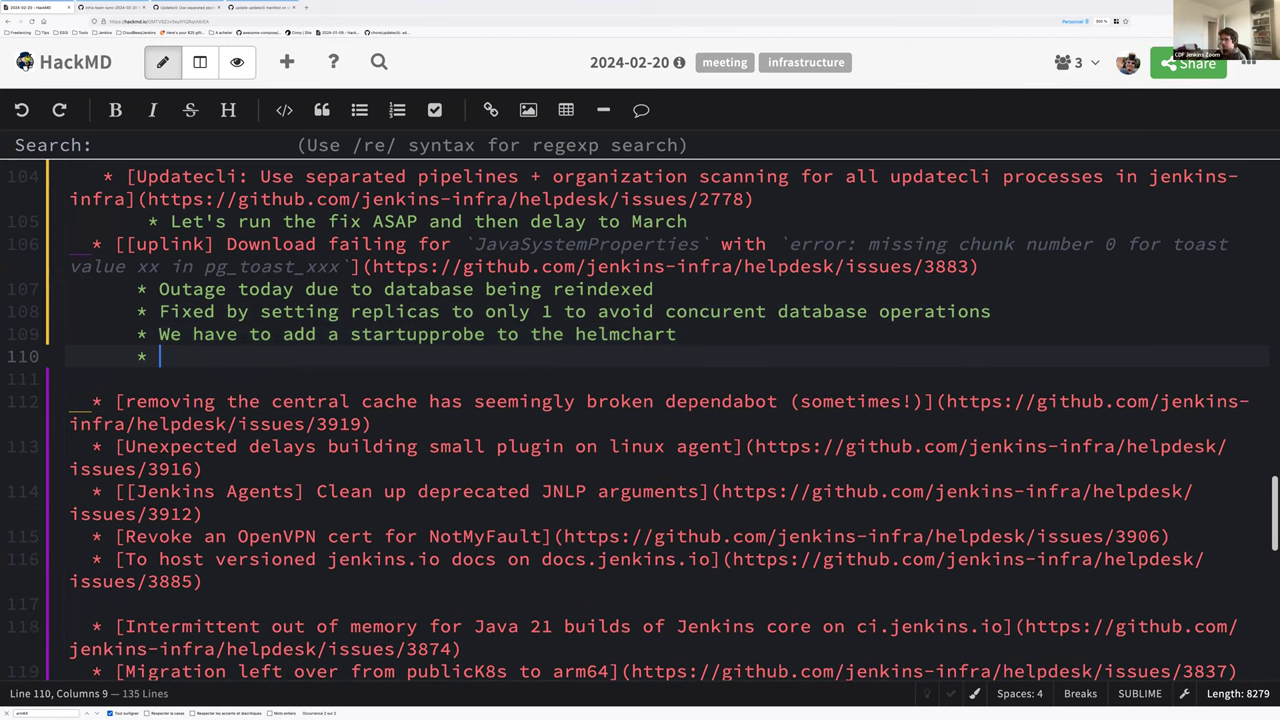
left_click(678, 334)
type("(as it takes ")
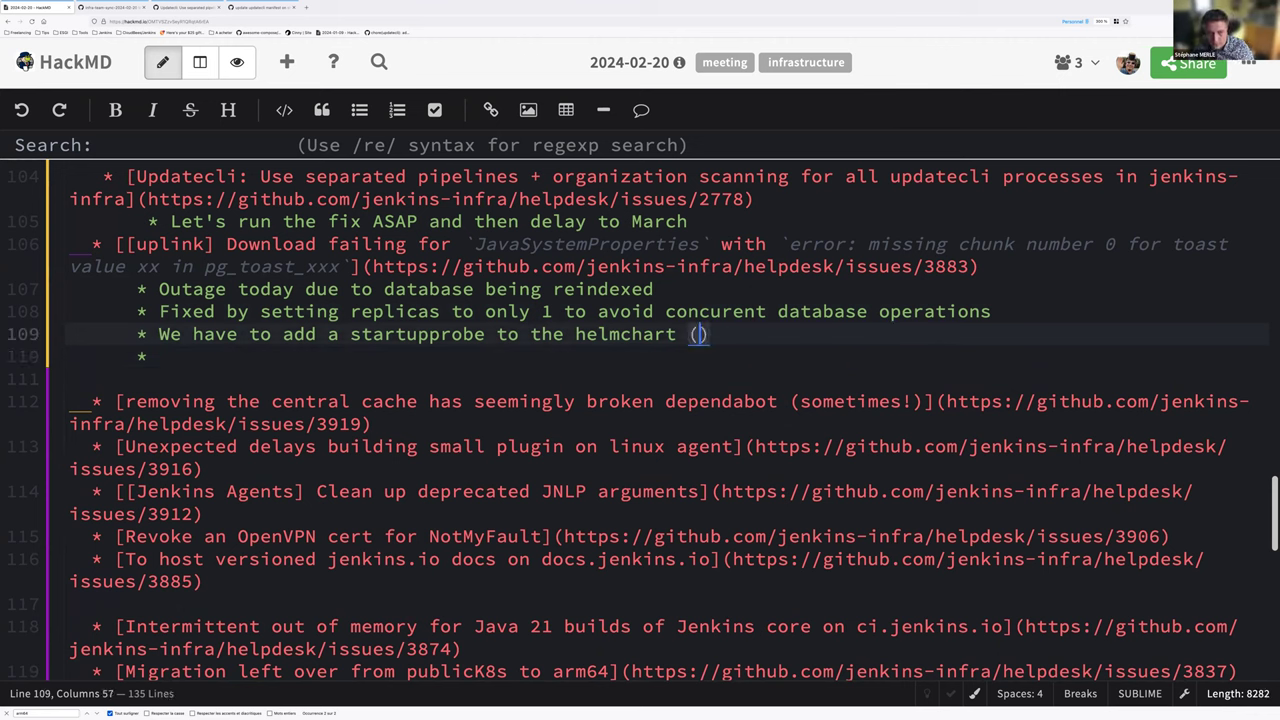
type("care to")
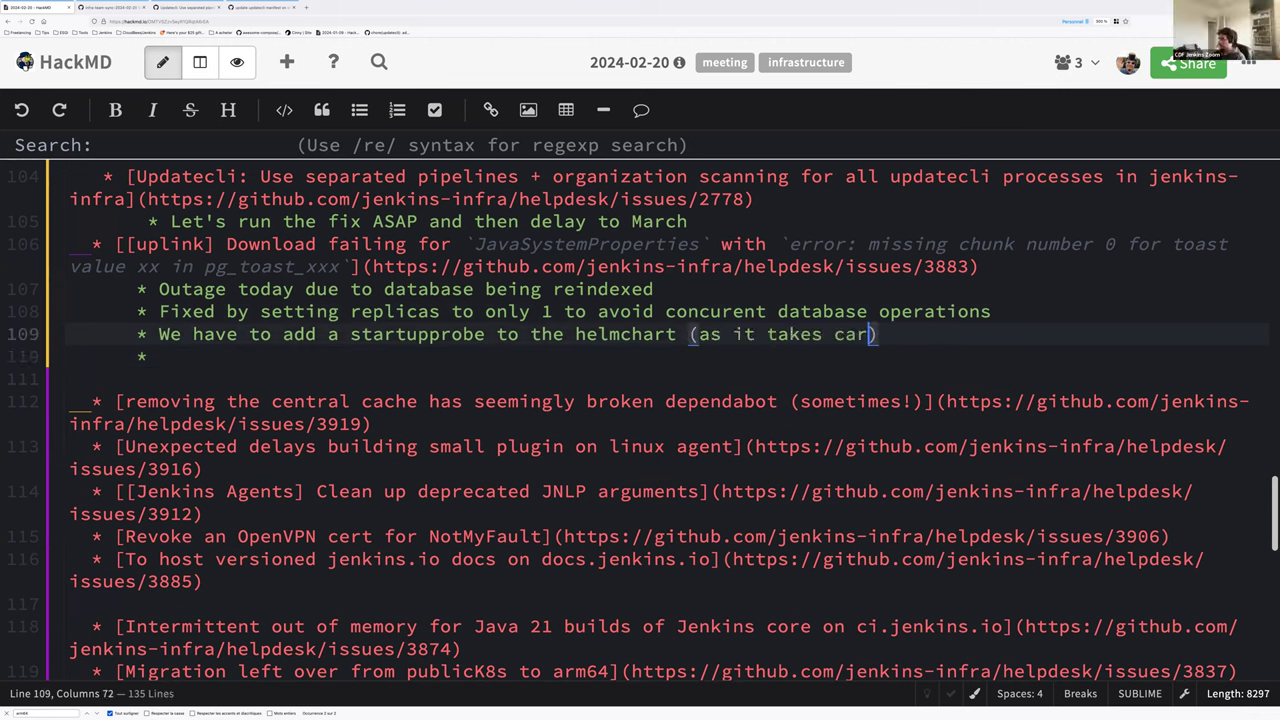
key("Left")
key("Left")
key("Left")
key("Left")
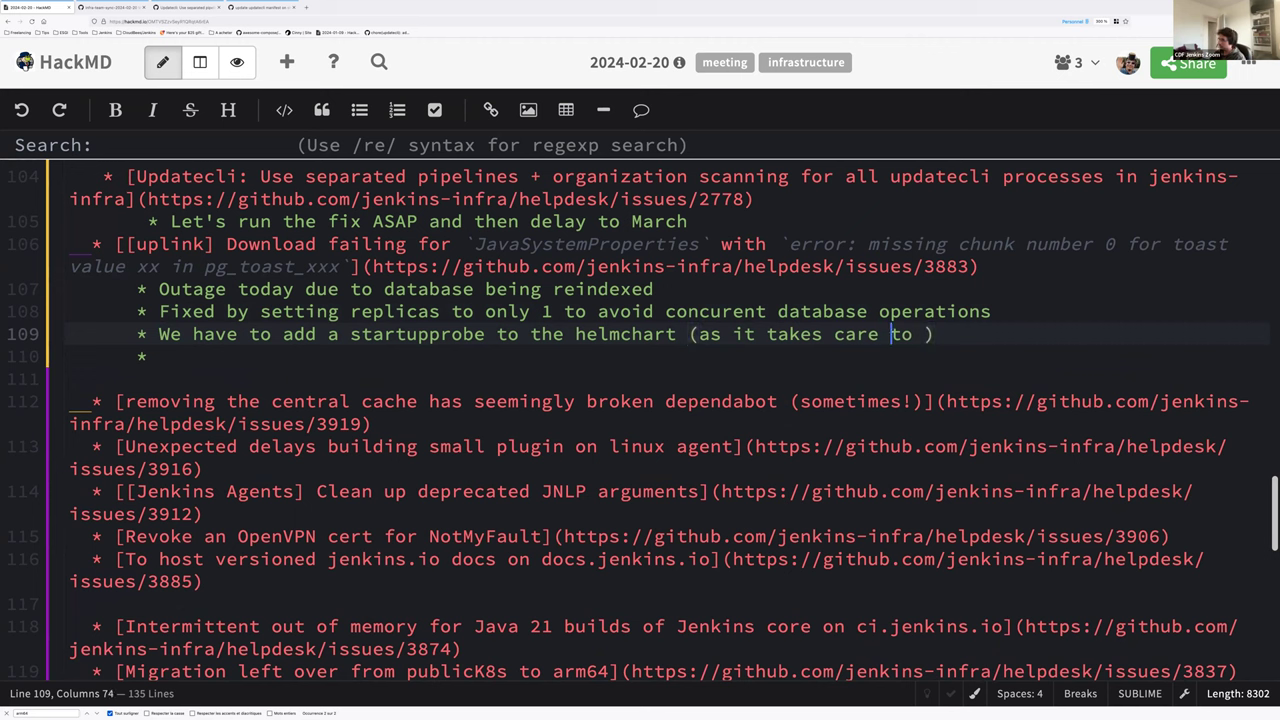
key("BackSpace")
key("BackSpace")
key("BackSpace")
key("BackSpace")
type("time")
left_click(924, 334)
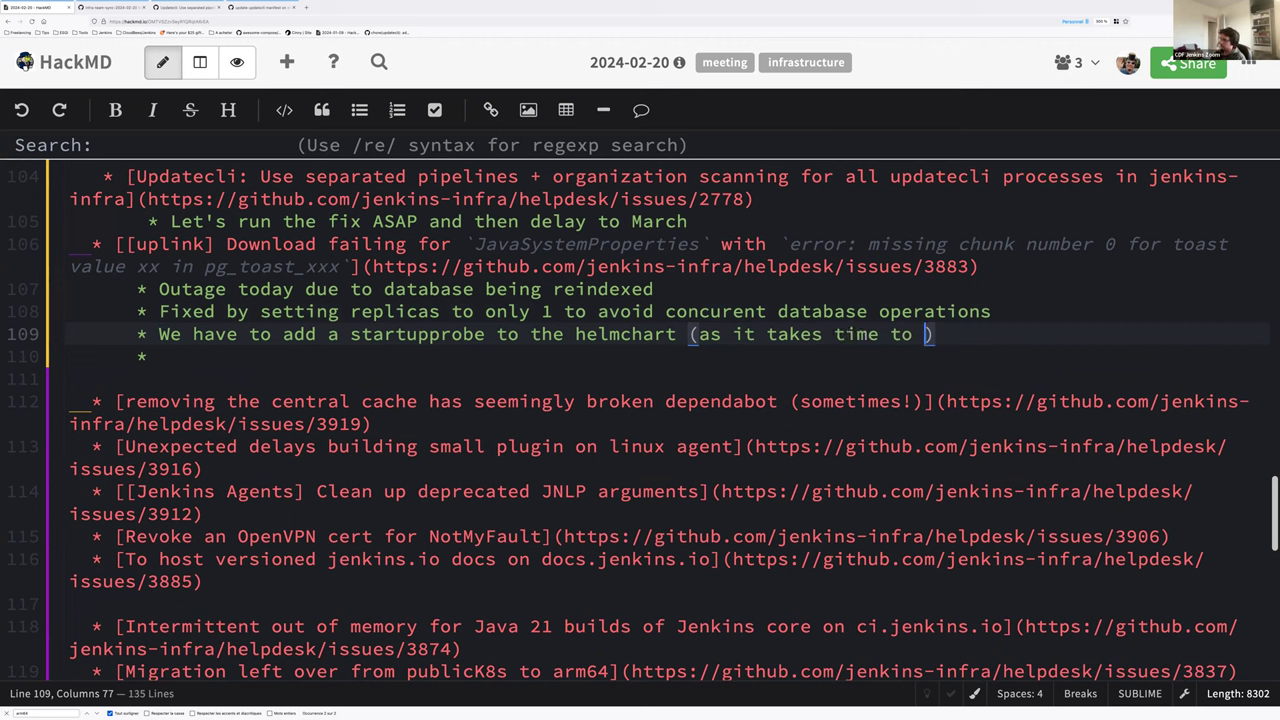
type("run")
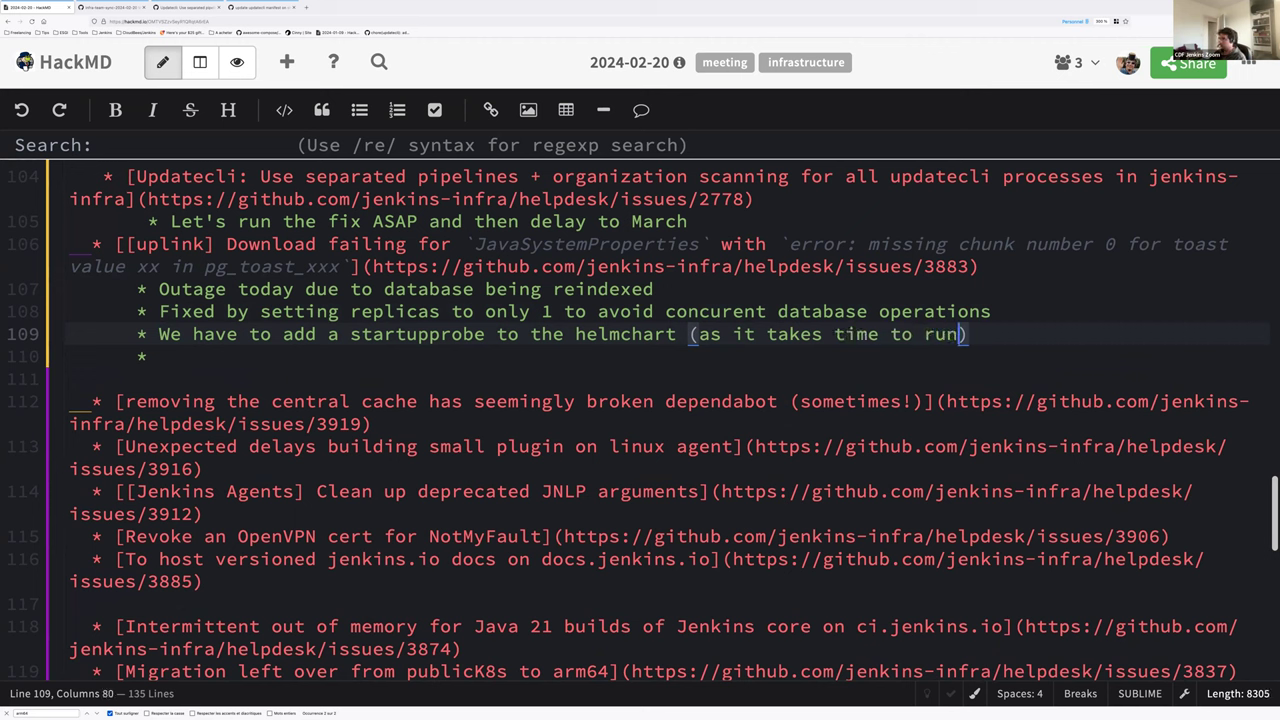
Step: Add the sub-bullet that corrupted-record cleanup continues but is not top priority
left_click(150, 356)
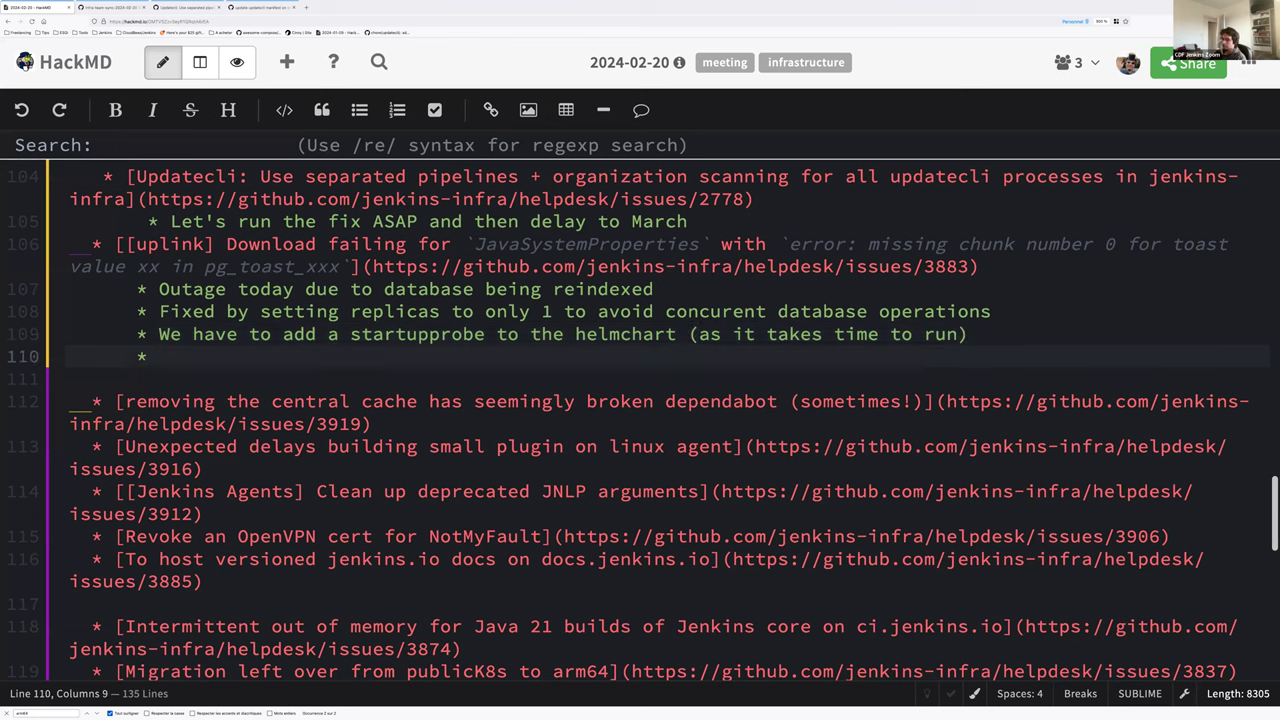
type("Still worki")
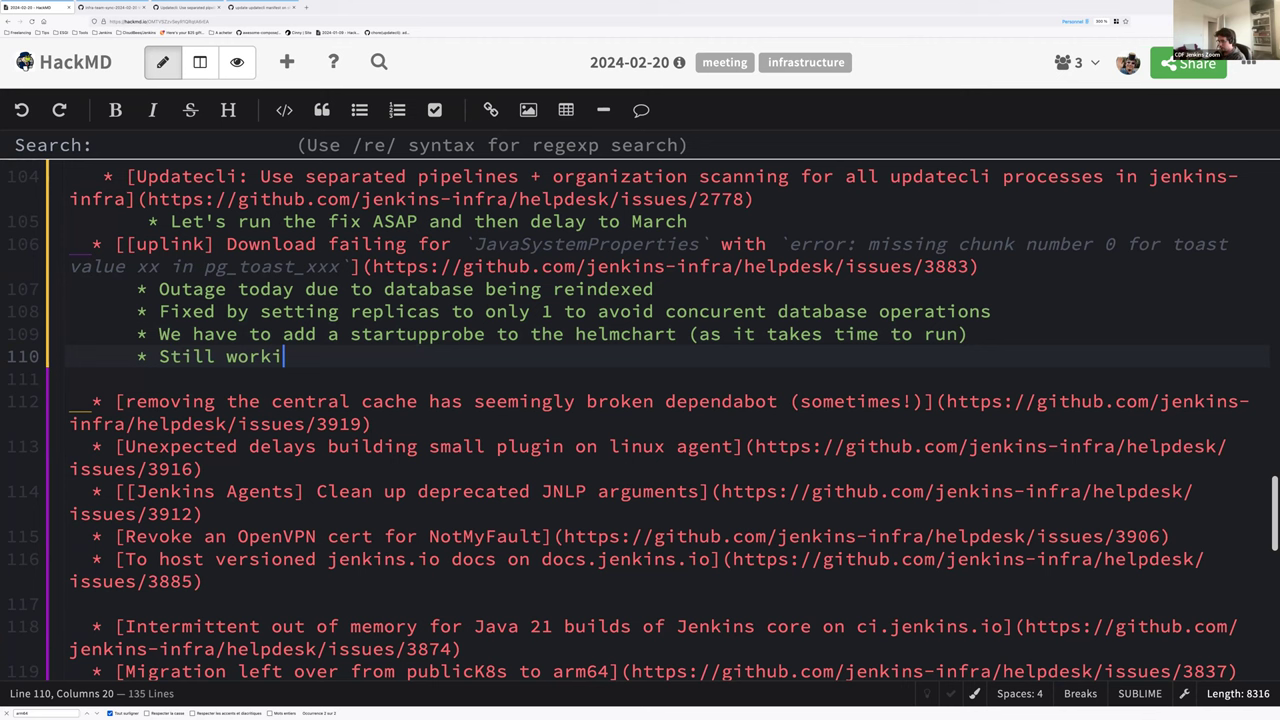
type("ng on cleaning u")
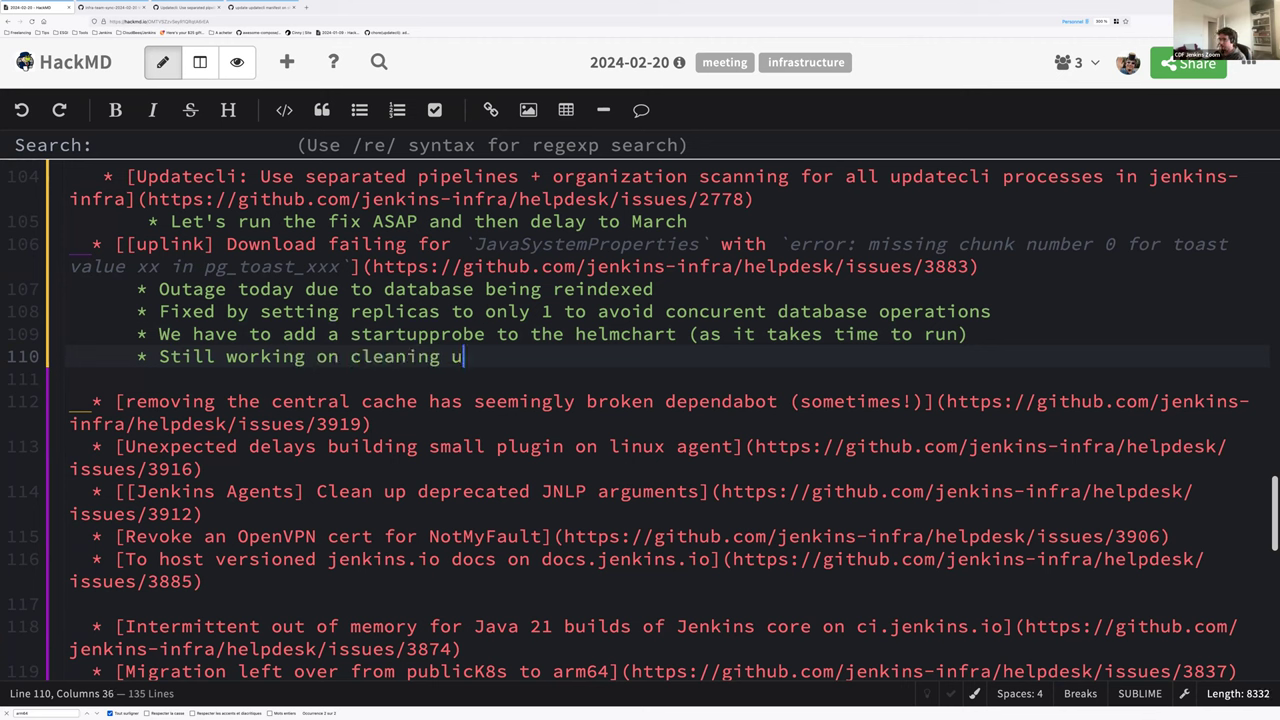
type("p corrupte")
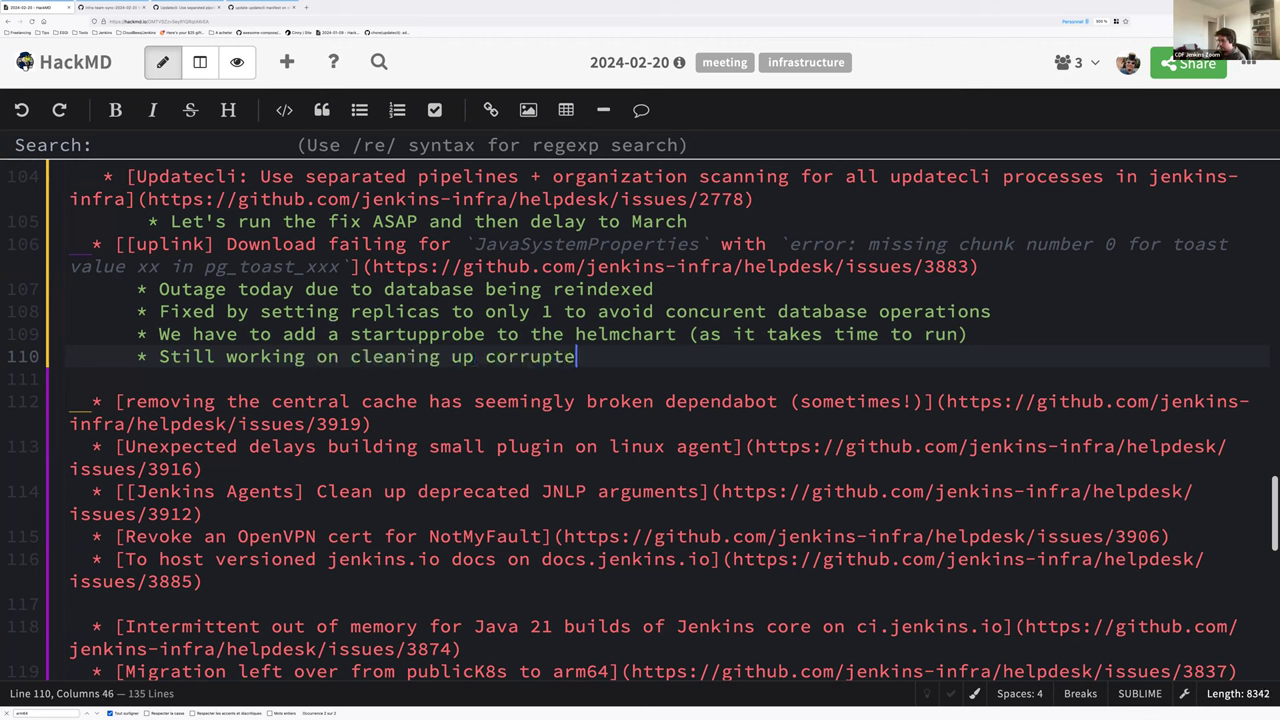
type("d records")
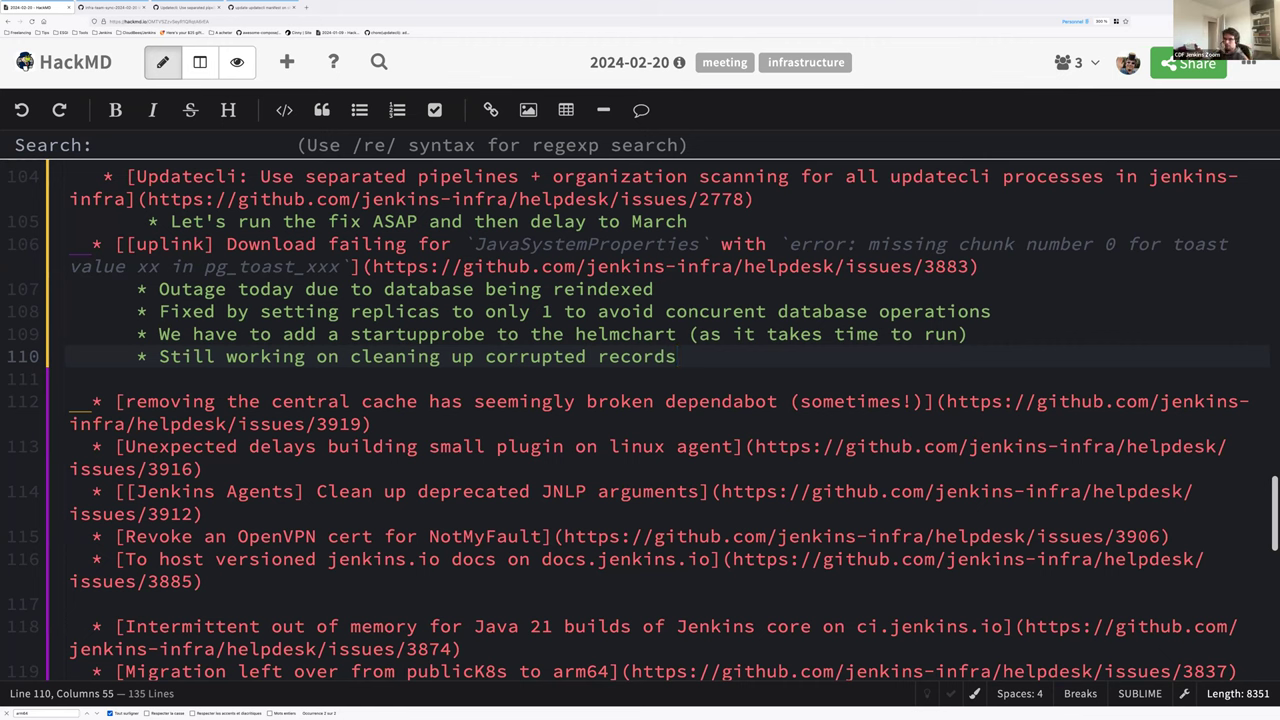
type("But not top pri")
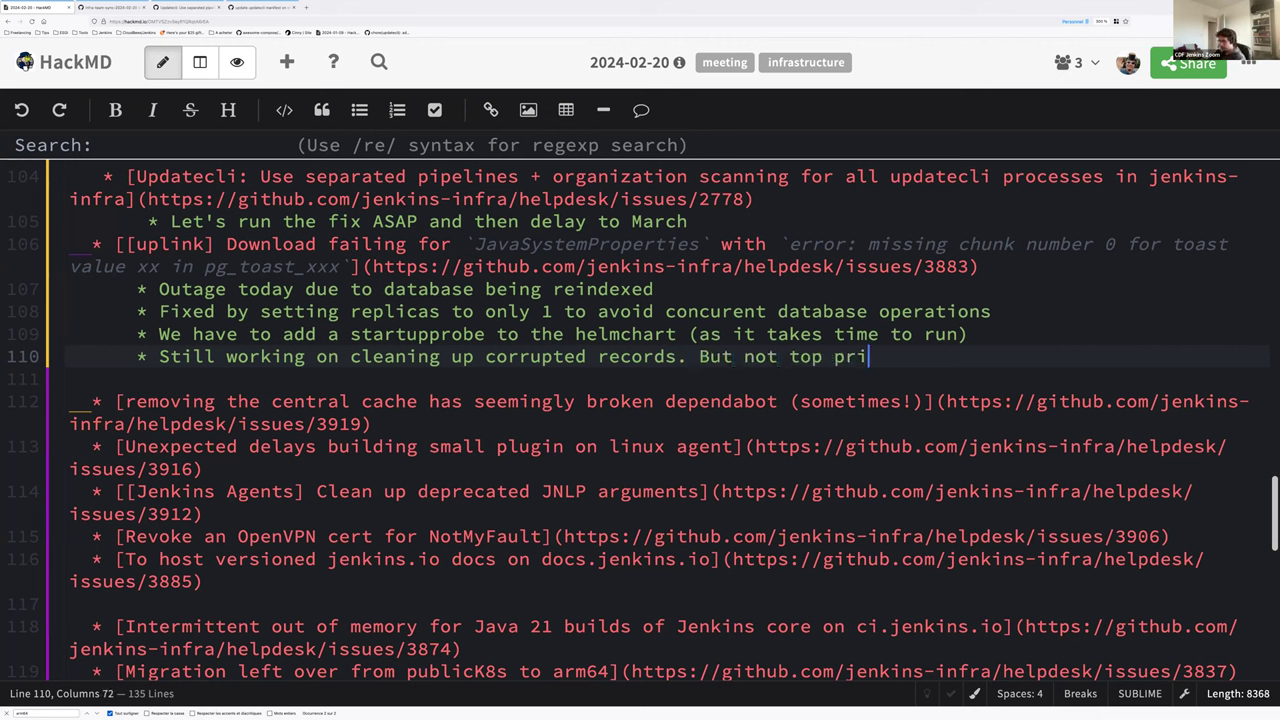
type("ority as Danielk ")
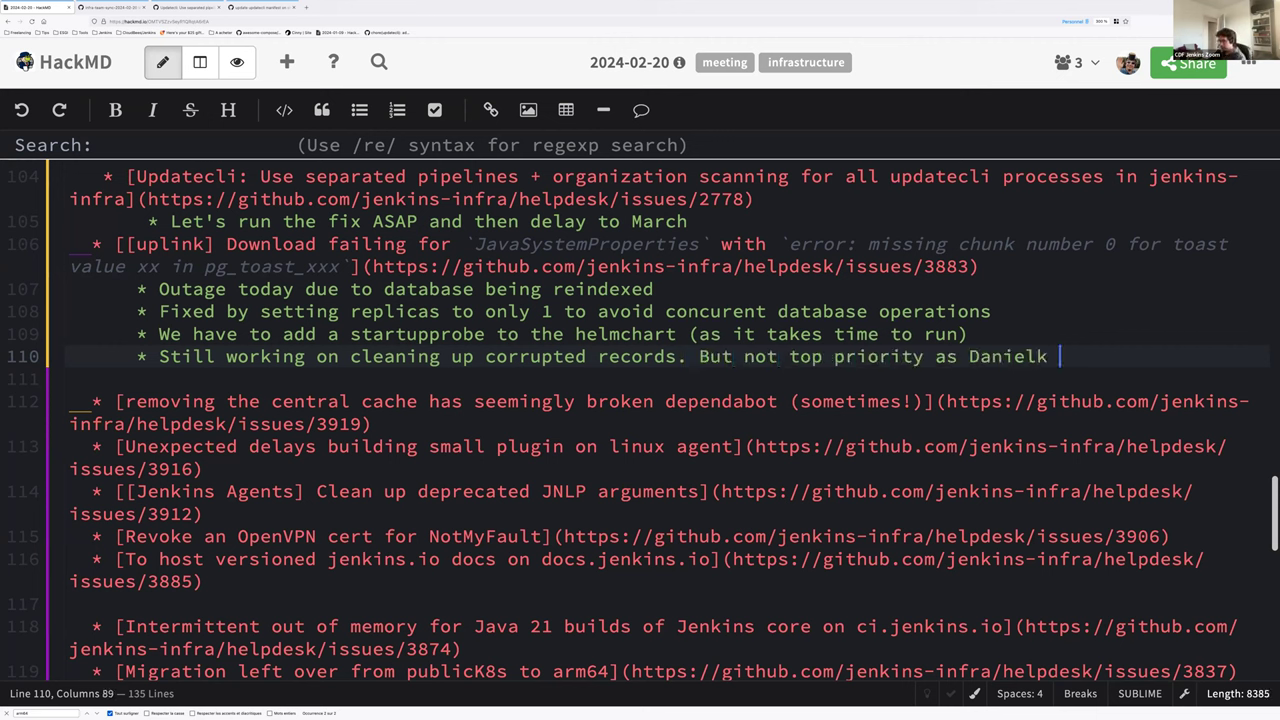
type("does not need this")
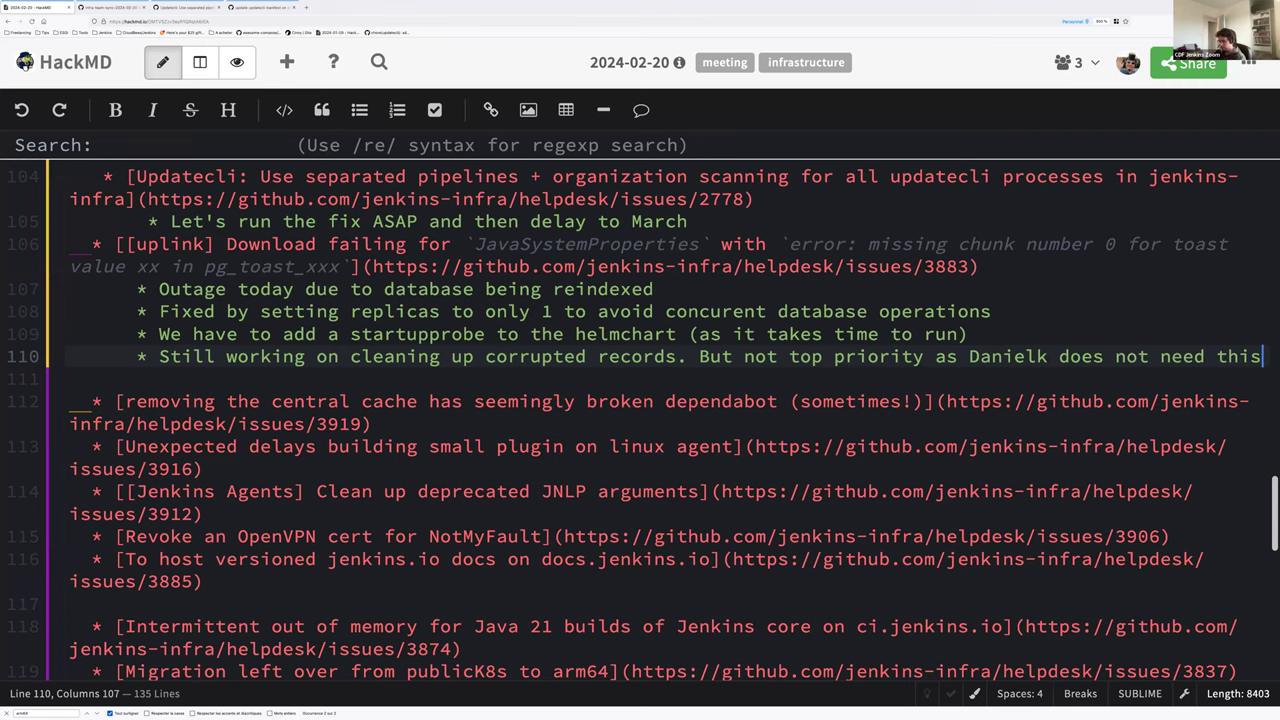
type(" data anymore")
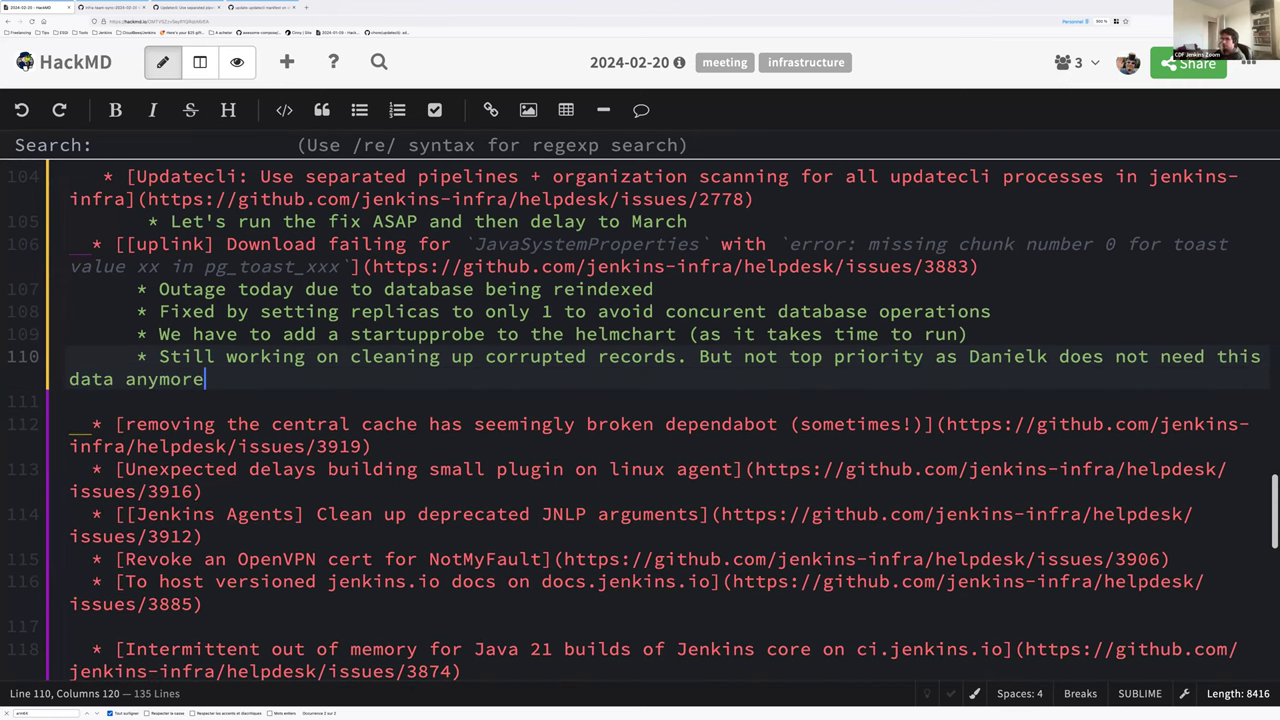
type(".")
left_click_drag(136, 356, 216, 379)
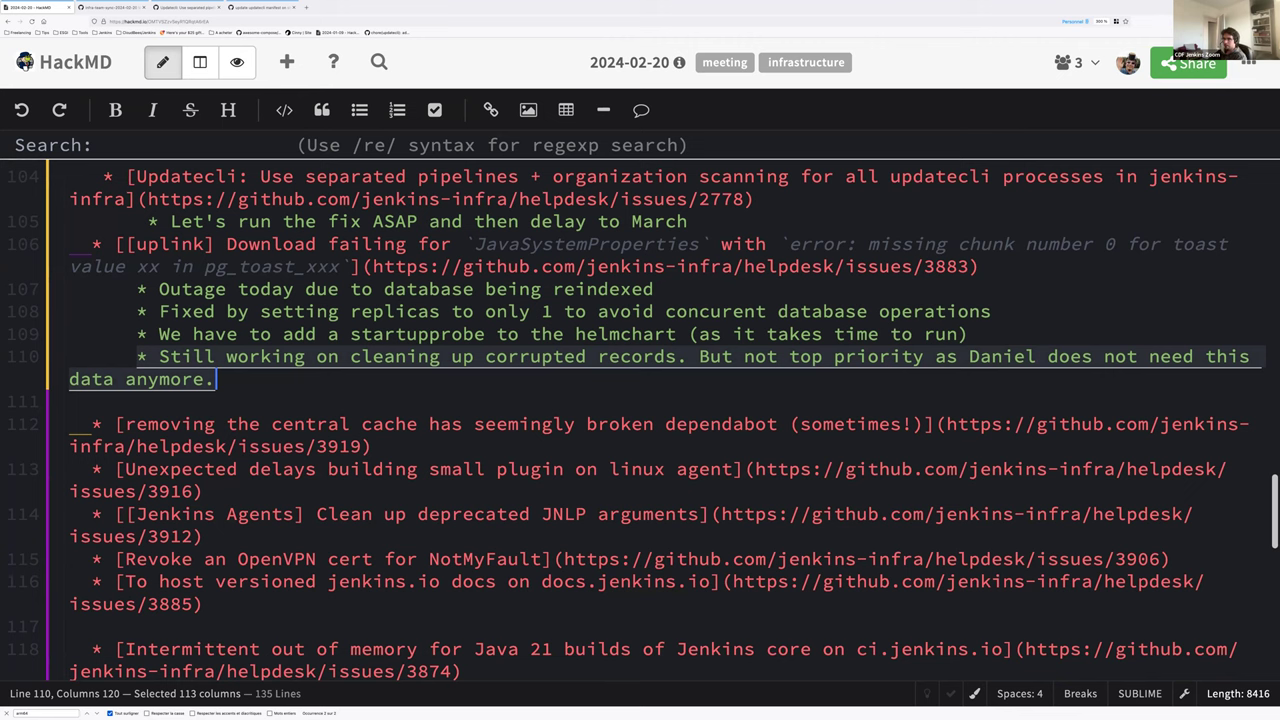
left_click_drag(136, 289, 968, 334)
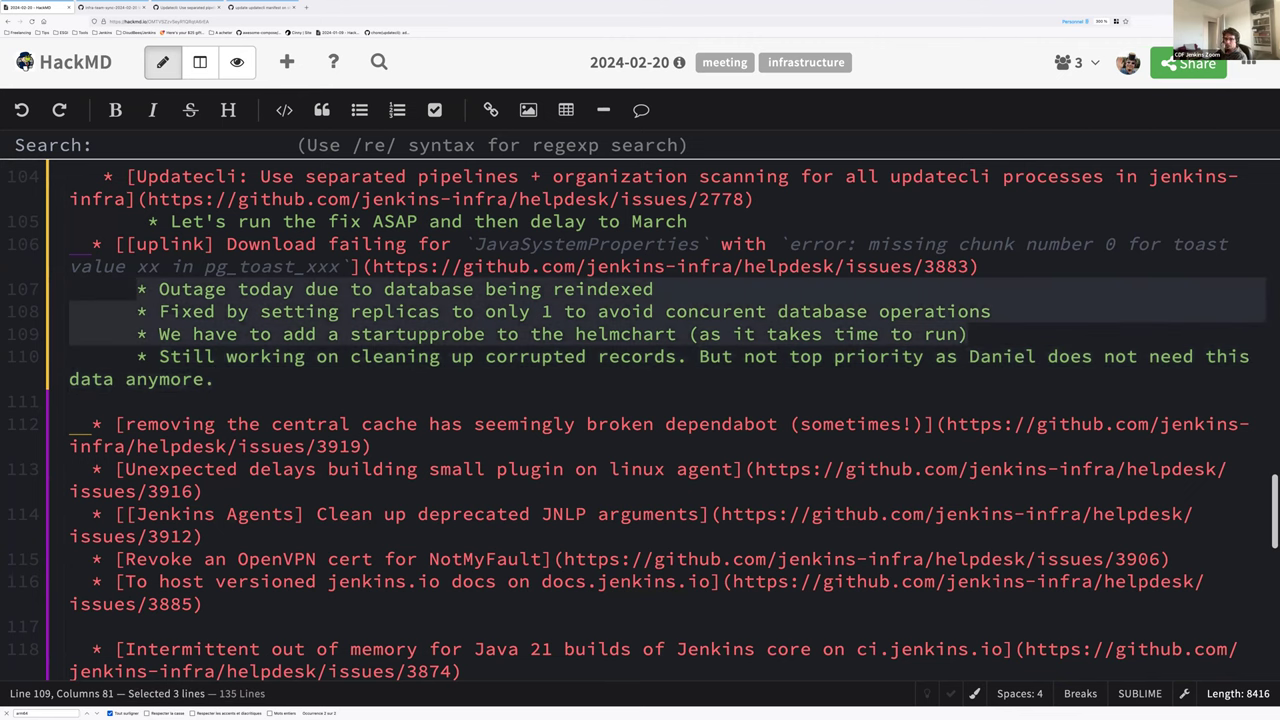
left_click(968, 334)
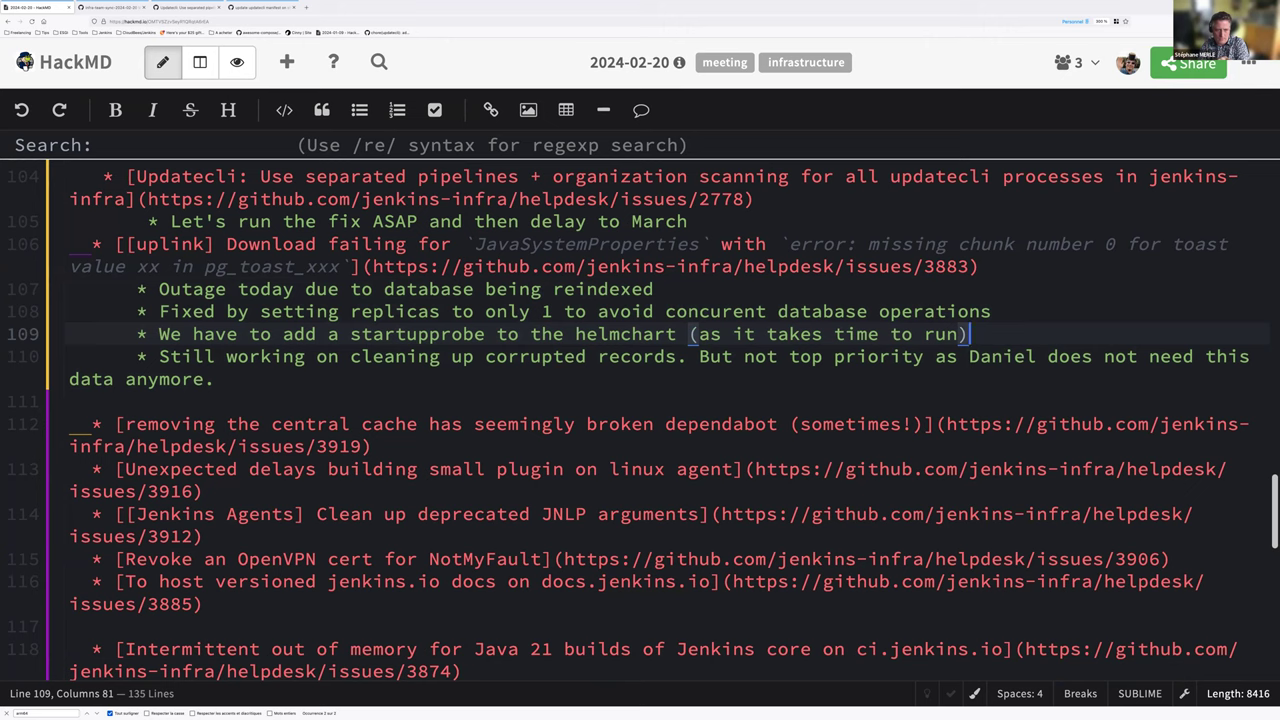
scroll(640, 400, "down", 1)
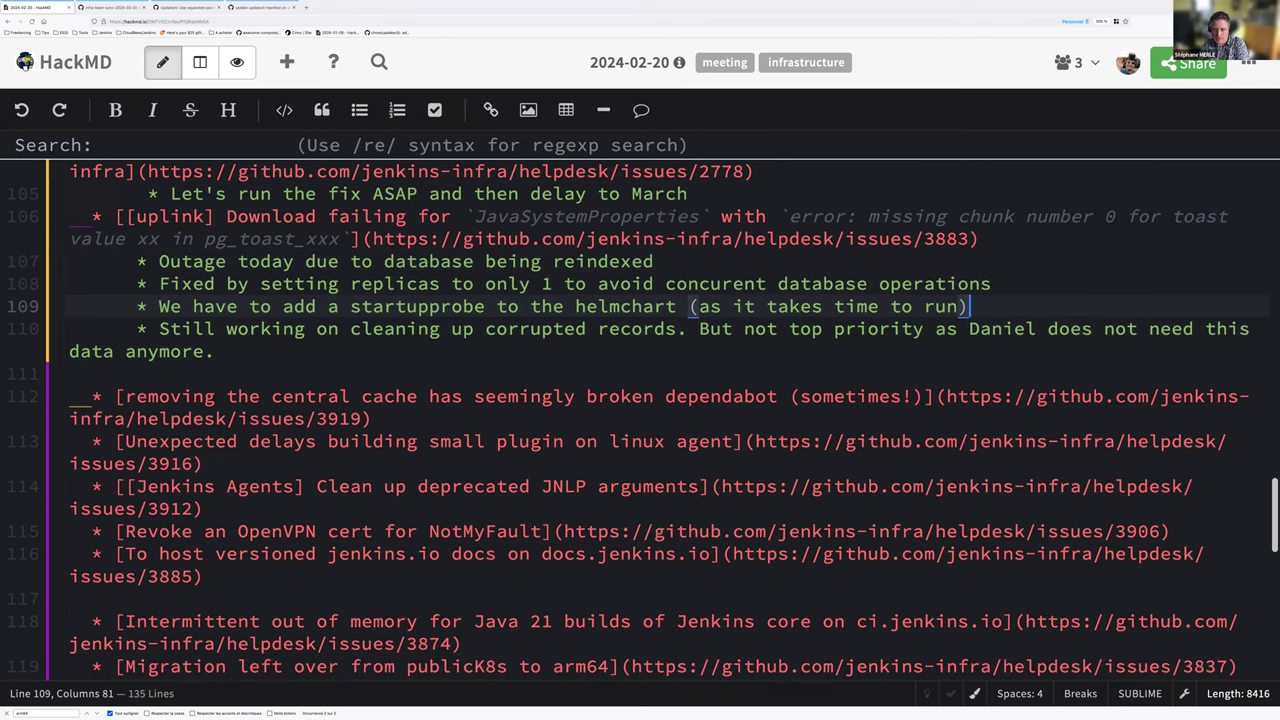
Step: Remove the blank line after the docs issue and move the slow-plugin-builds issue below the uplink notes
left_click(223, 597)
key("BackSpace")
key("BackSpace")
key("BackSpace")
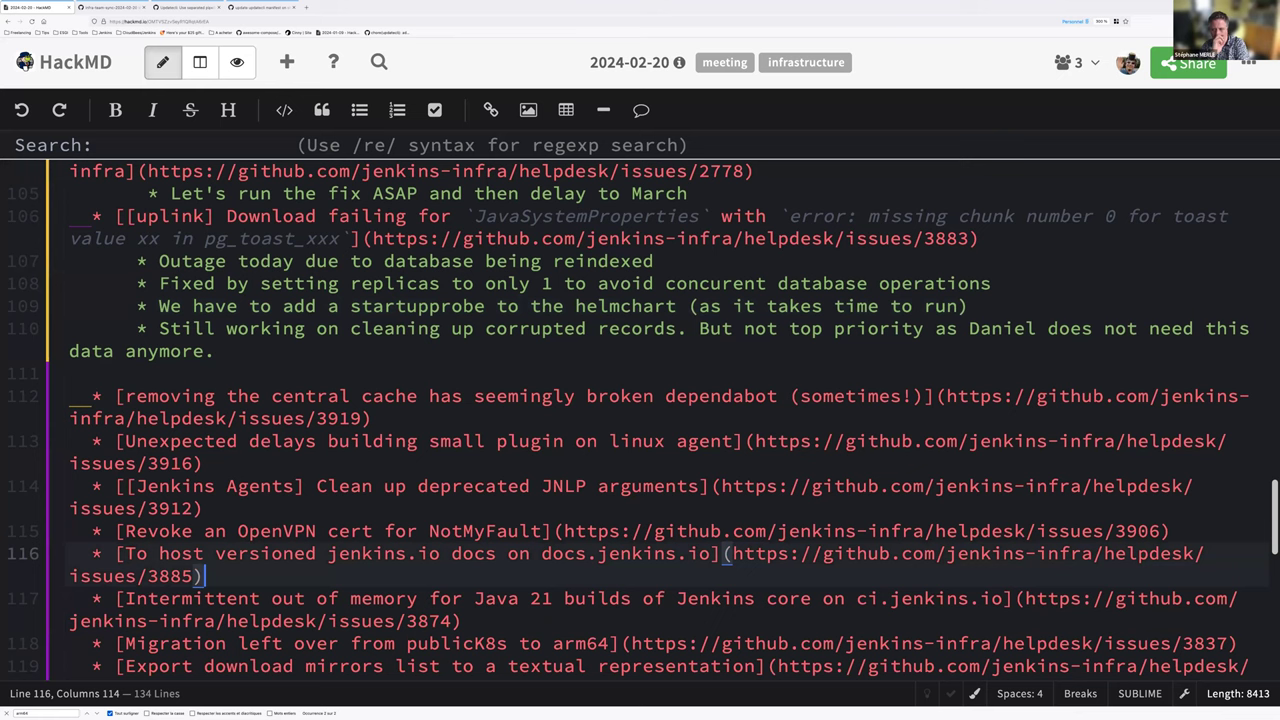
left_click(92, 441)
left_click(202, 463, "shift")
key("ctrl+c")
key("BackSpace")
left_click(115, 374)
key("ctrl+v")
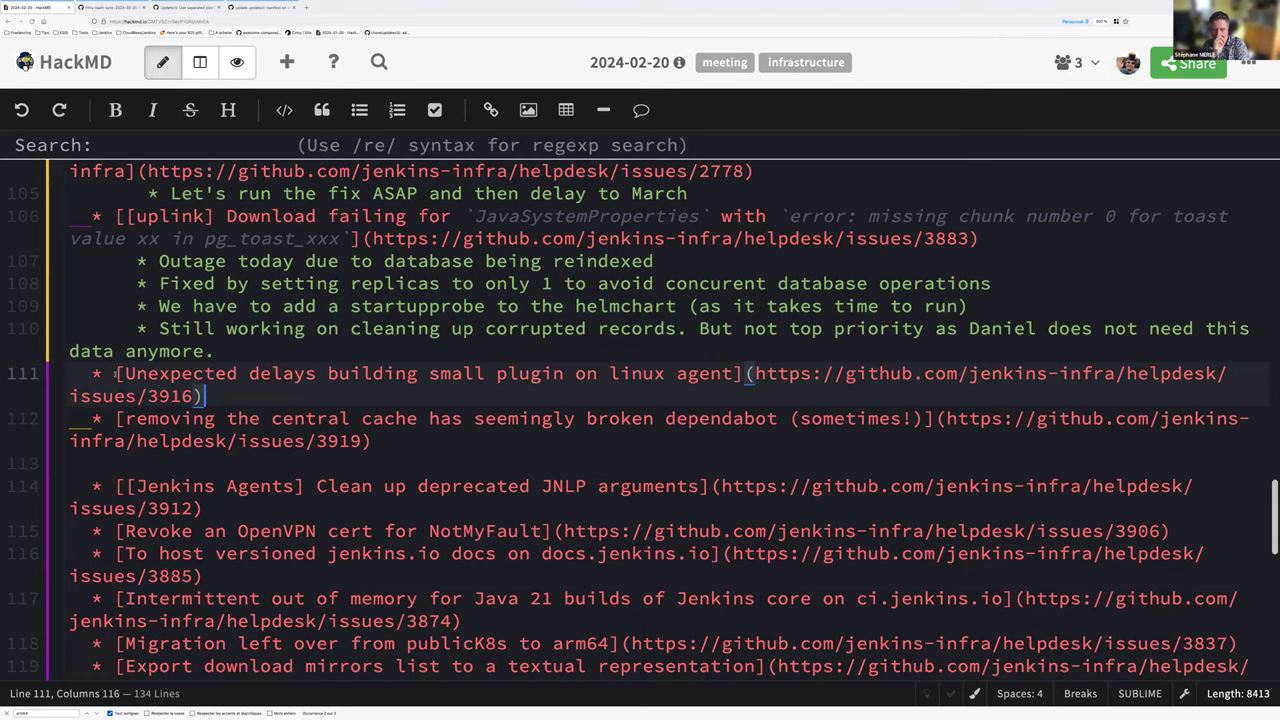
Step: Comment that Kubernetes 1.27 is ok on DO and DO agents are worth re-enabling if it is still slow
key("Return")
key("Tab")
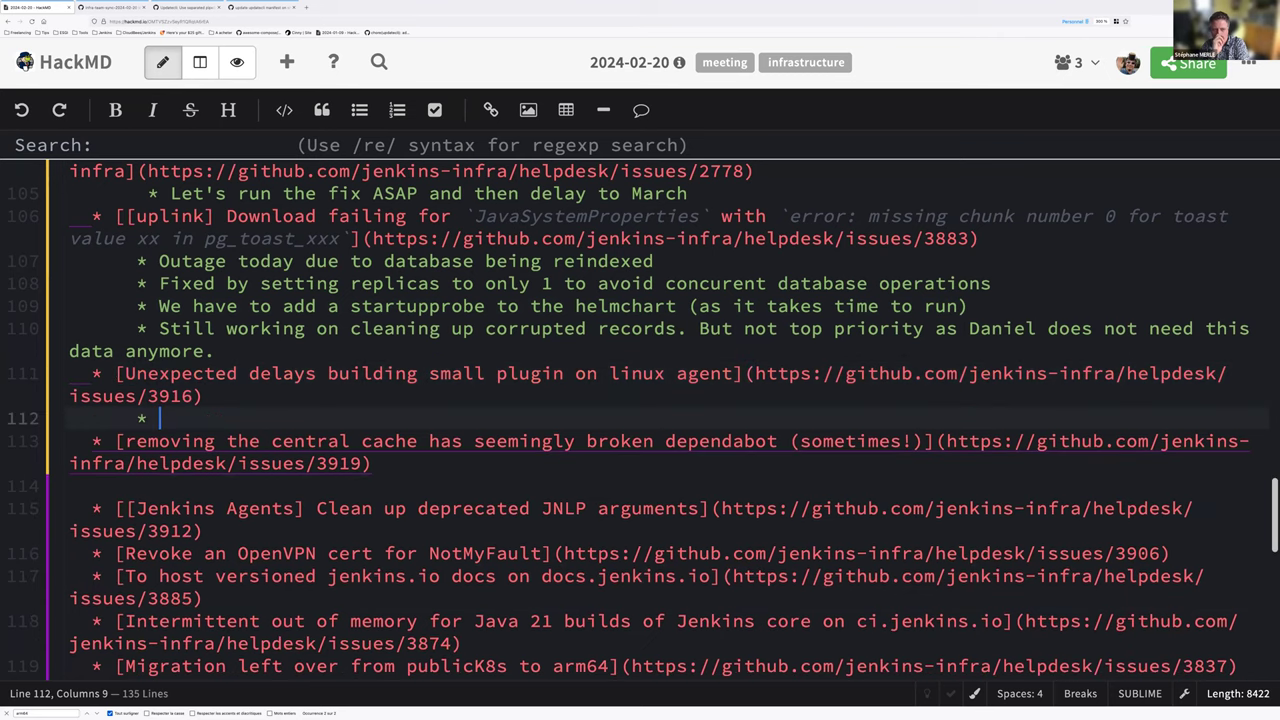
type("Kubenret")
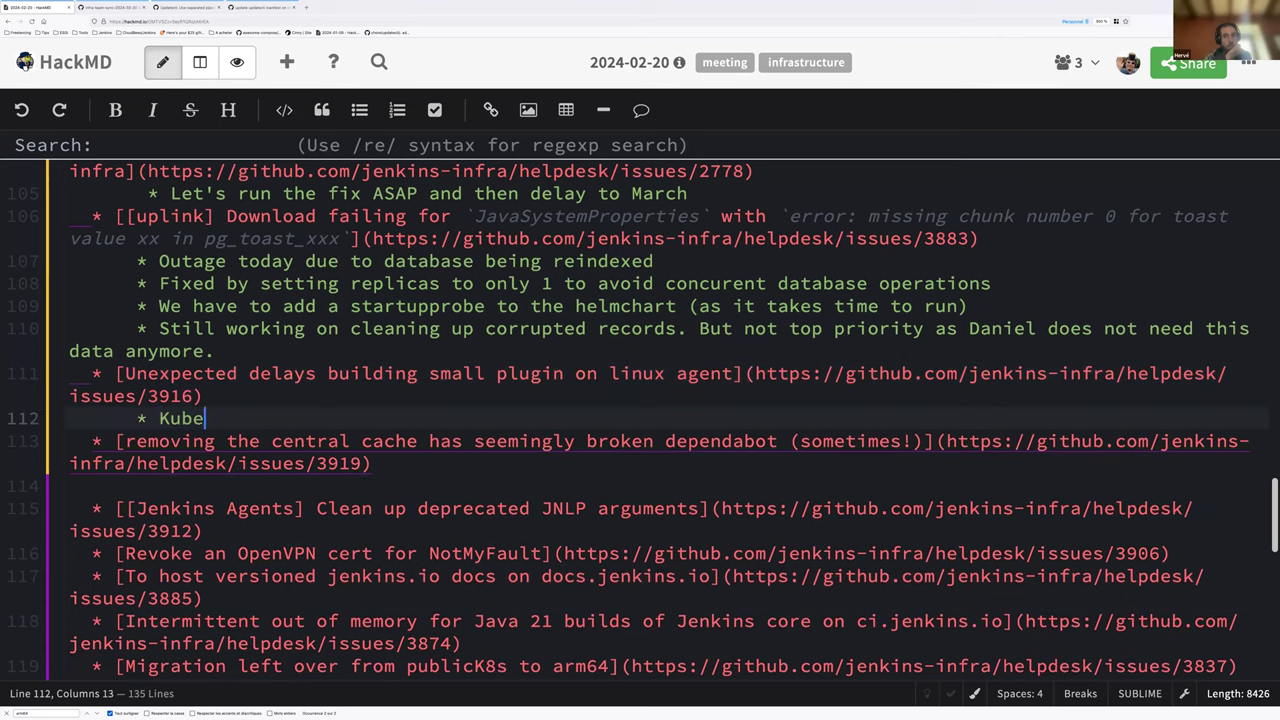
key("BackSpace")
key("BackSpace")
key("BackSpace")
key("BackSpace")
type("rne")
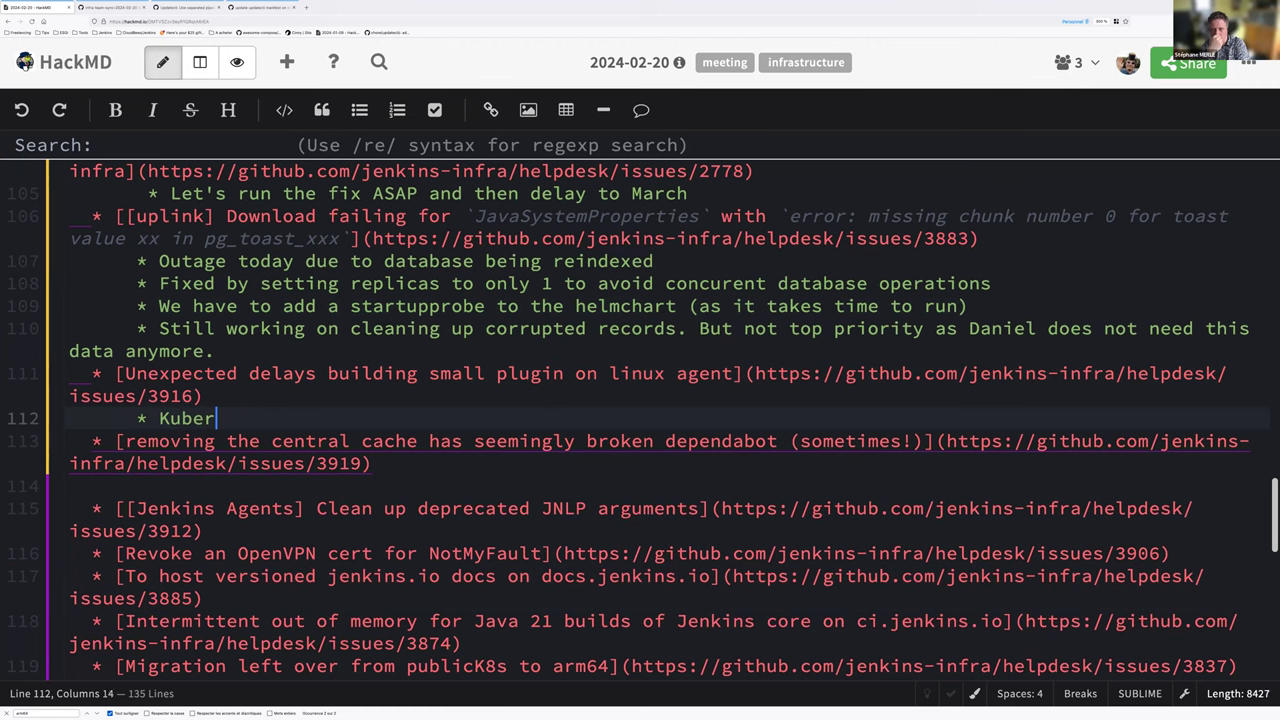
key("BackSpace")
key("BackSpace")
type("netes 1.27 ")
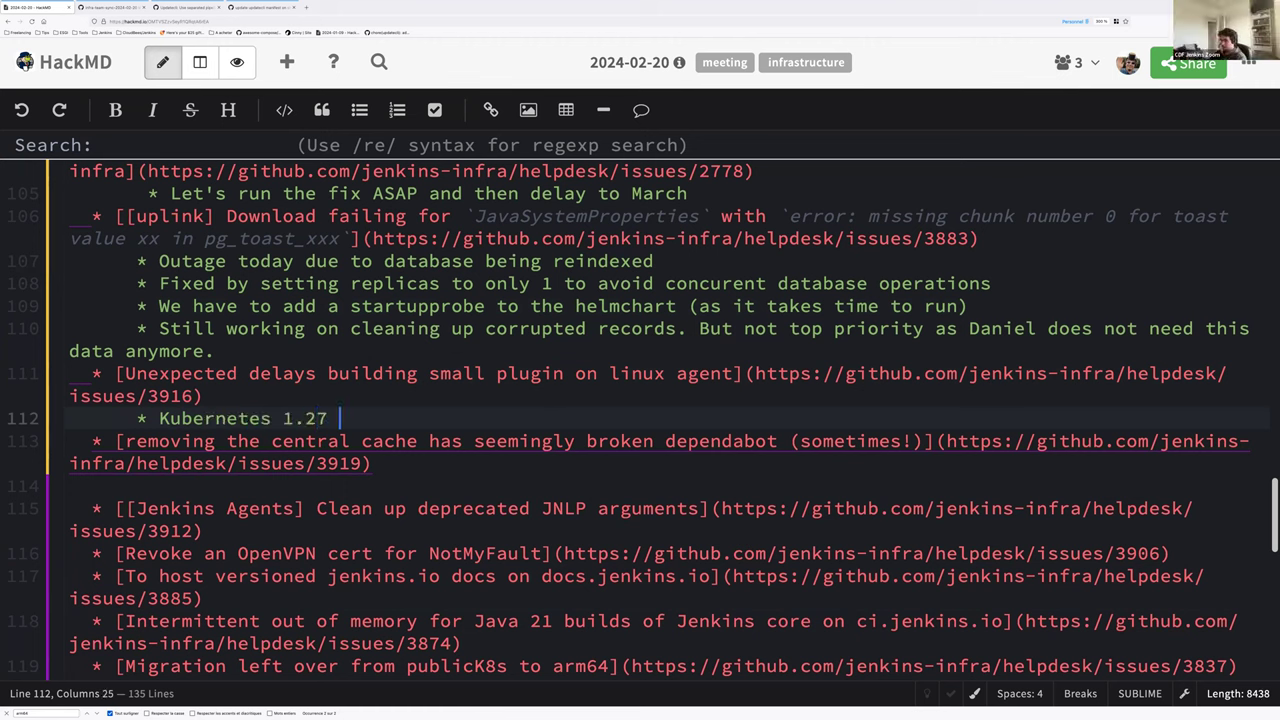
type("is ok on ")
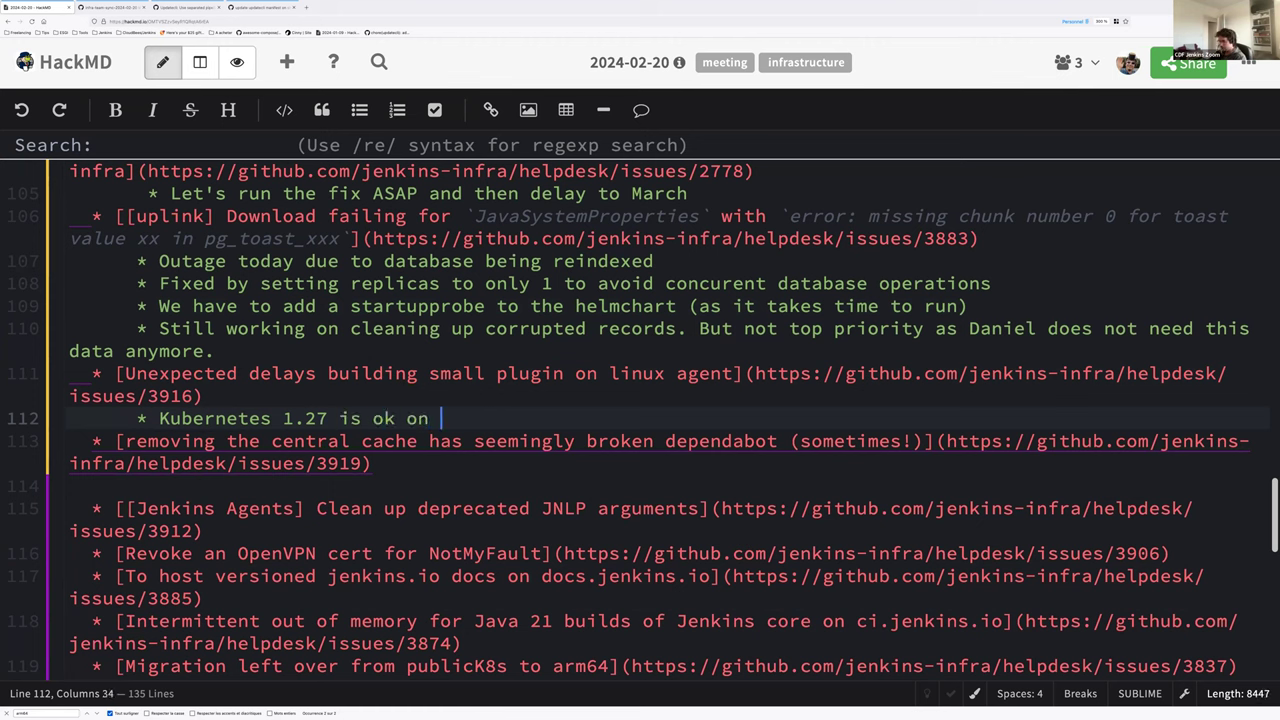
type("DO. Worth r")
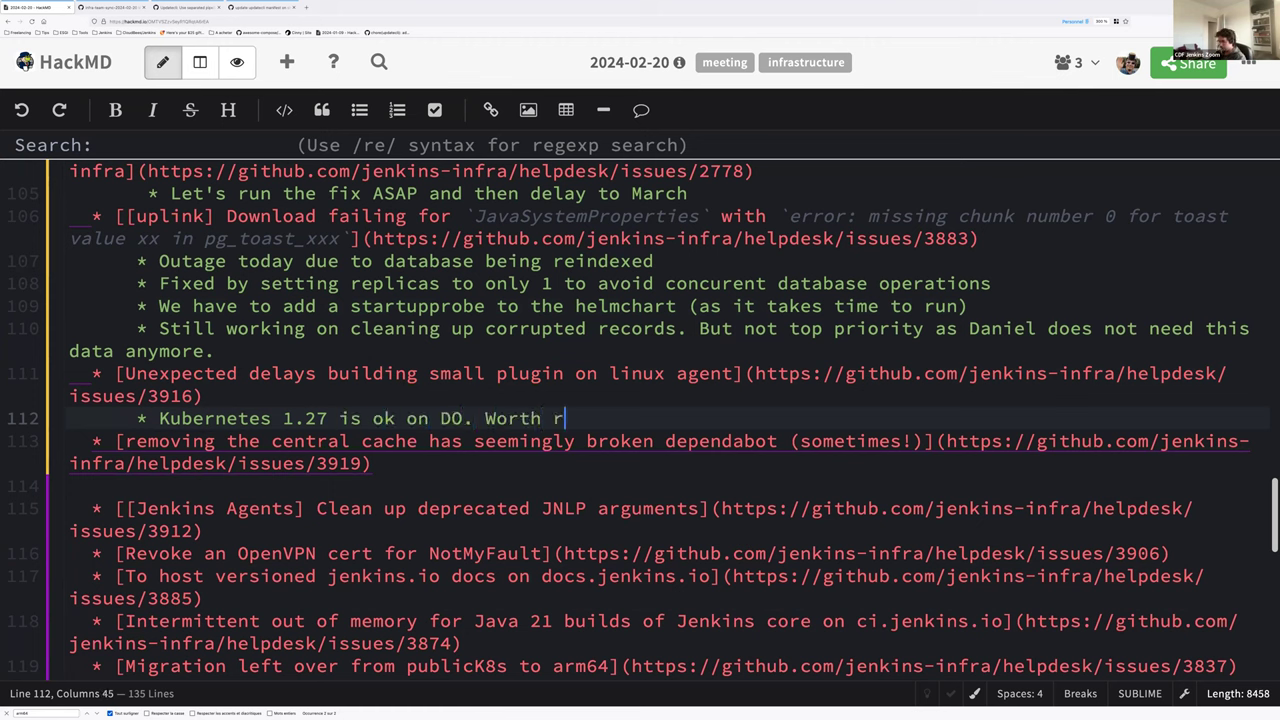
type("e-enabling DO a")
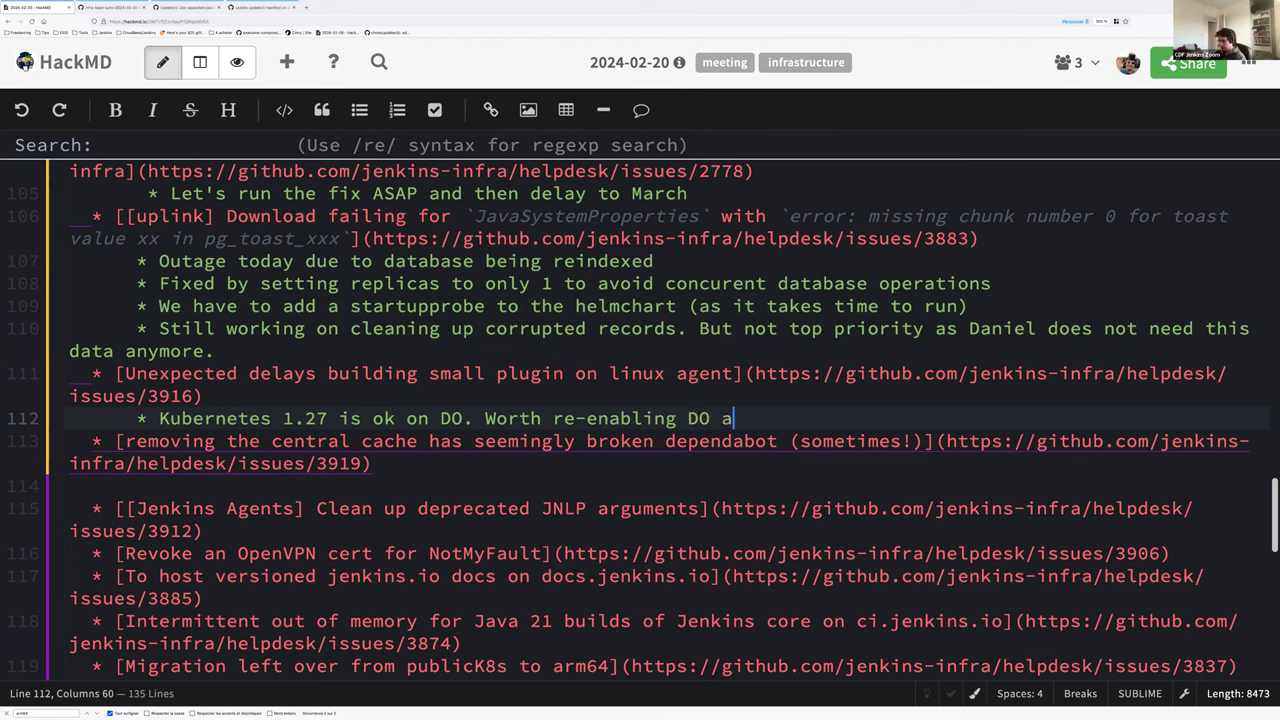
type("gents on ci.jenk")
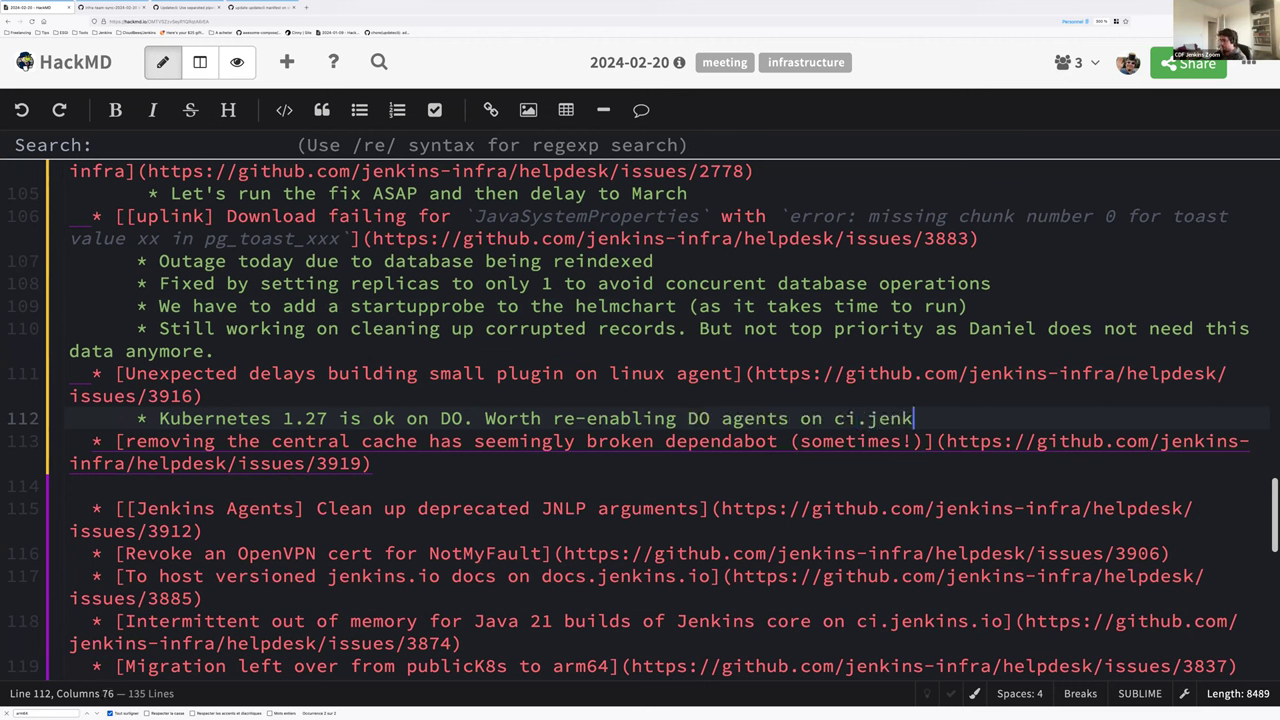
type("ins.io to check if still")
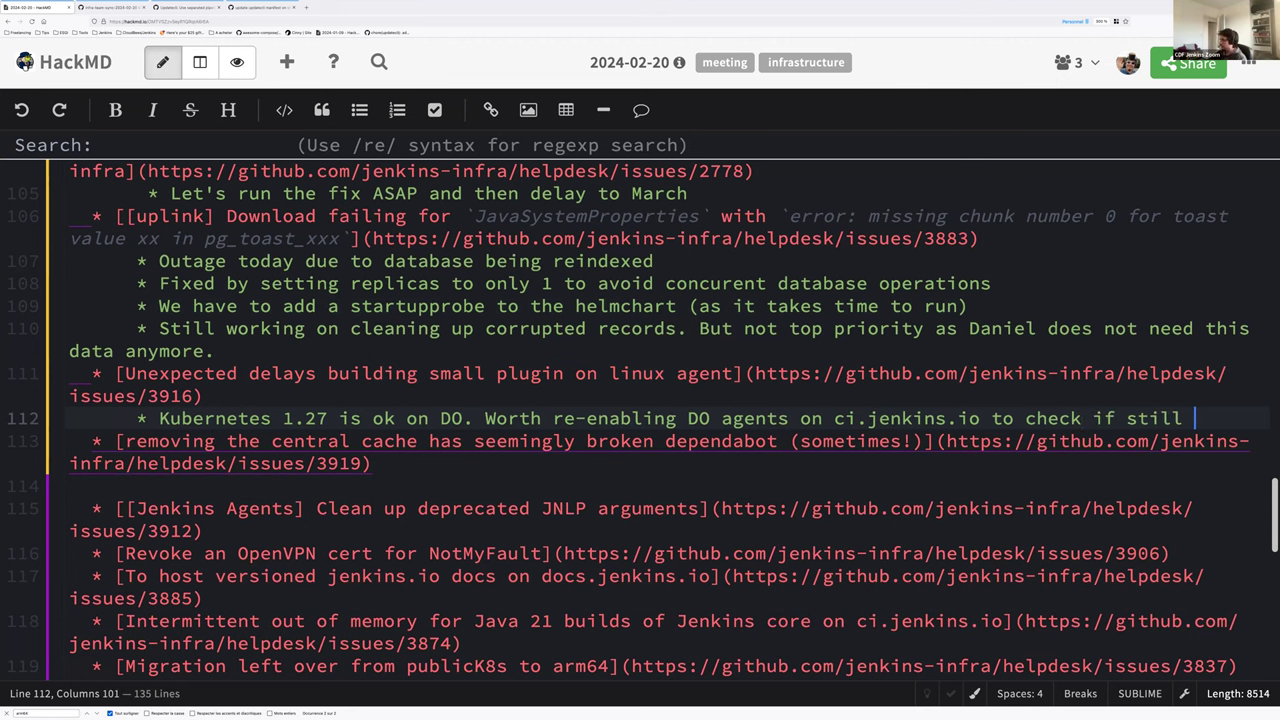
key("alt+Left")
type("it is")
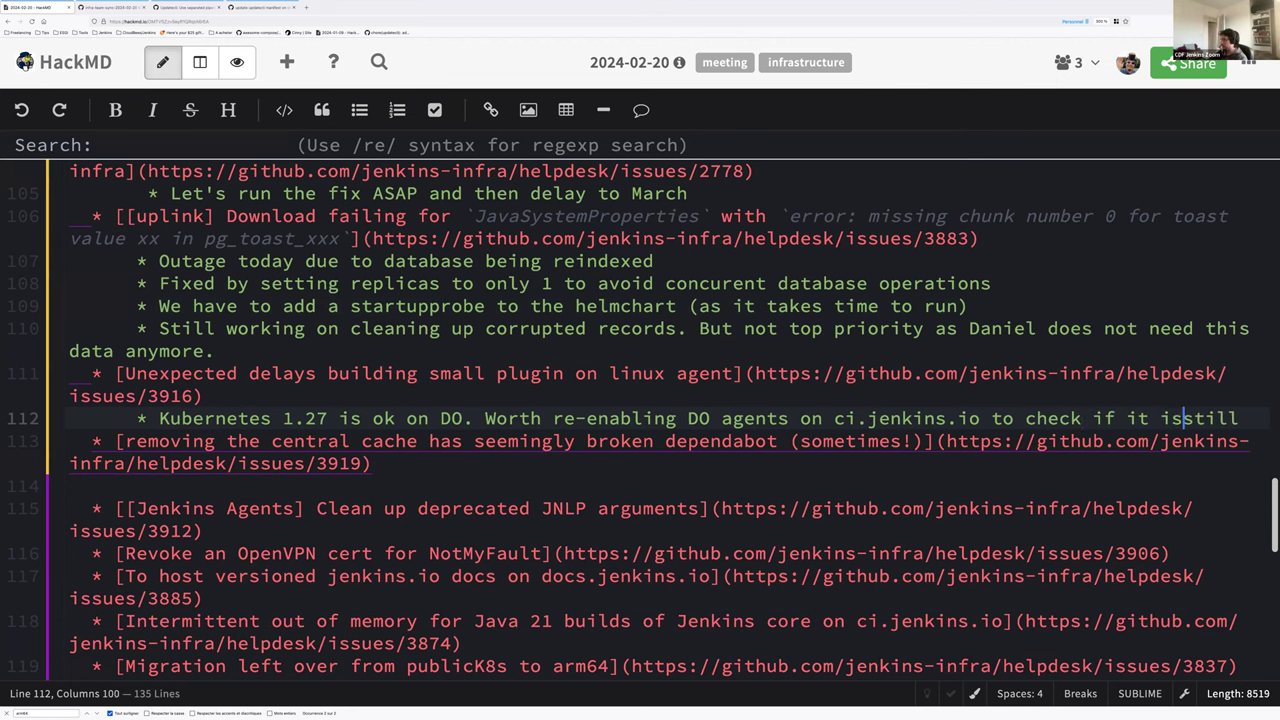
key("super+Right")
type("slow")
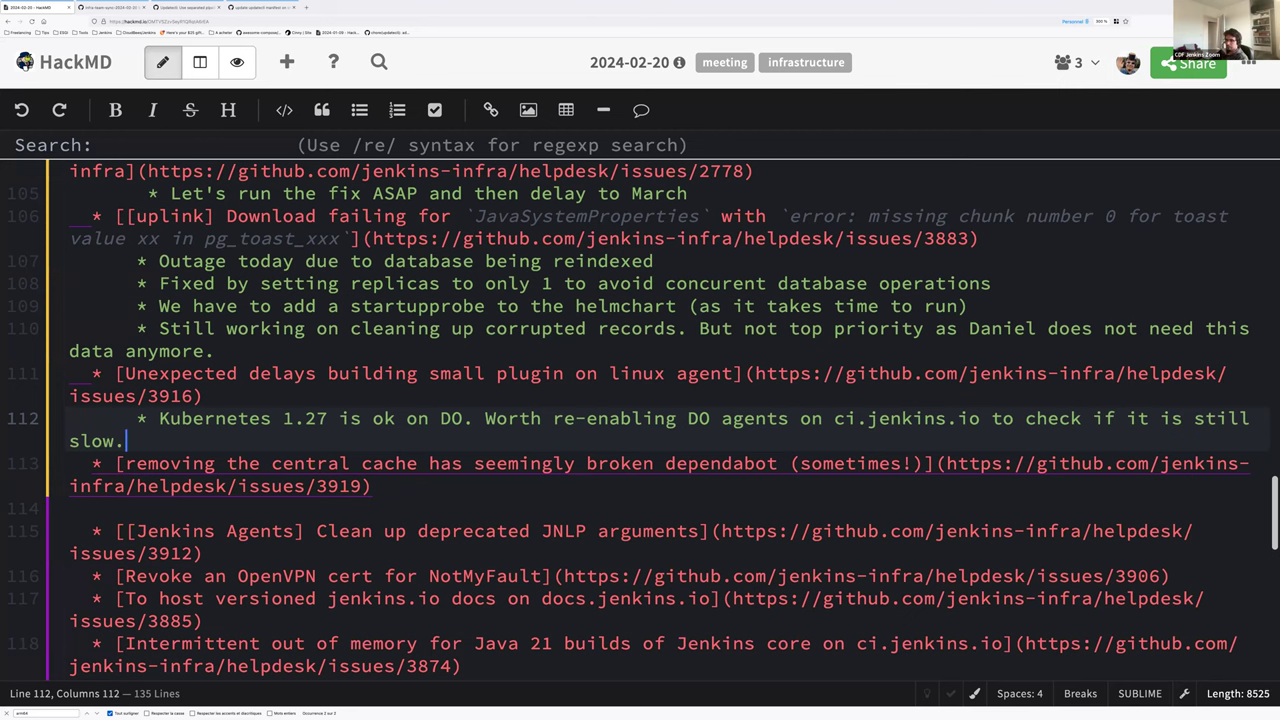
type(".")
Step: Remove the stray empty bullet after the Kubernetes note, undoing an accidental replacement
key("Return")
key("super+shift+Left")
key("BackSpace")
key("Up")
key("Up")
key("Up")
key("Up")
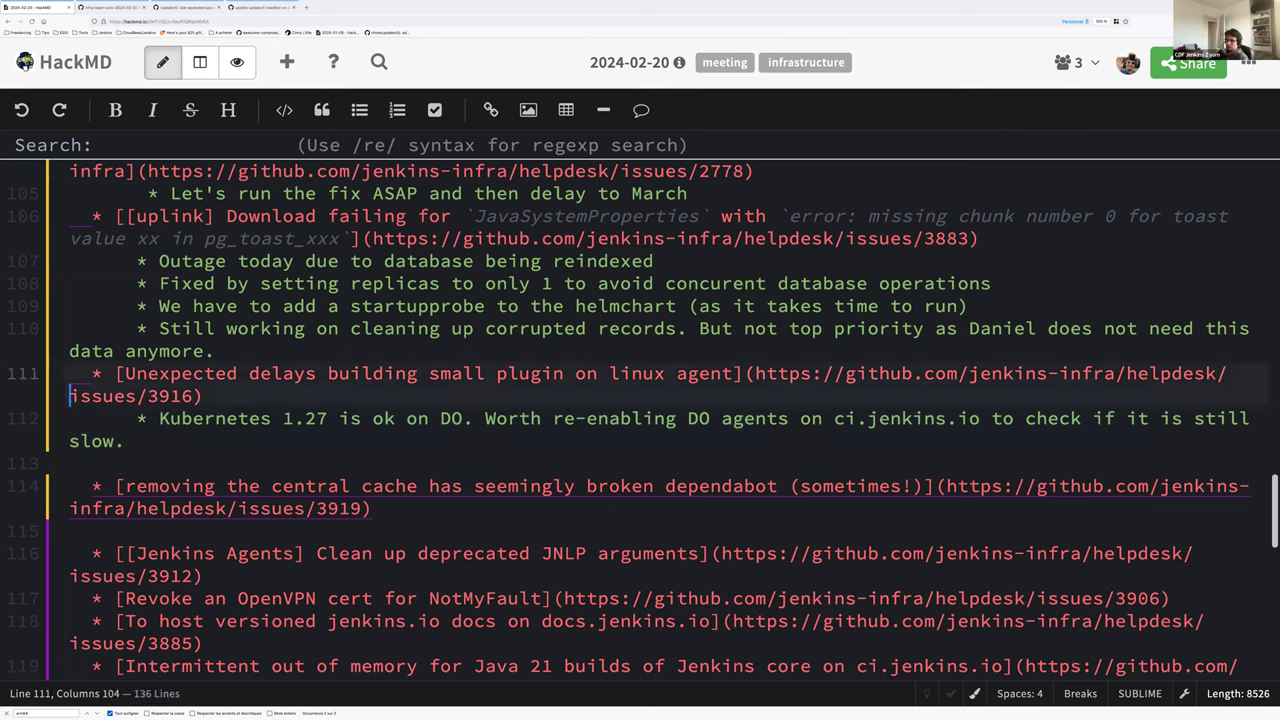
key("super+shift+Right")
key("shift+Down")
key("shift+Down")
key("shift+Down")
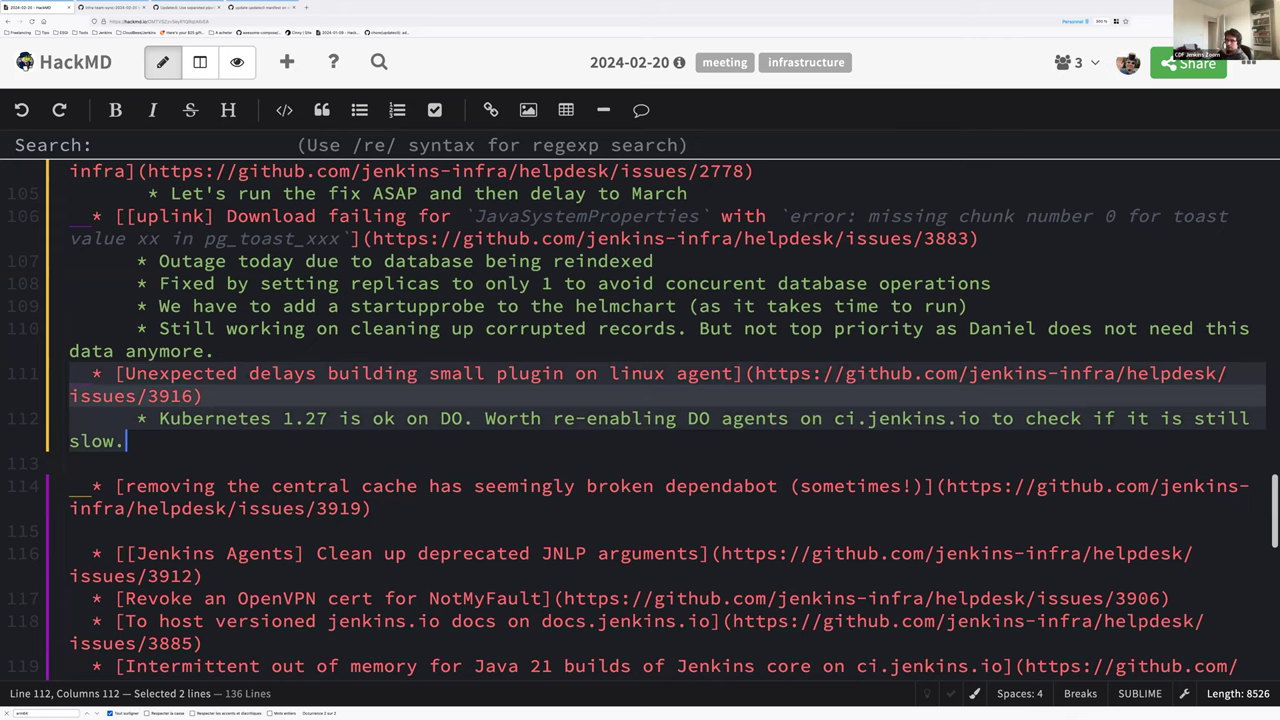
type("@")
key("super+z")
key("Right")
Step: Add the sub-bullet 'Delayed to March by default' and delete the empty line below issue 3919
key("Return")
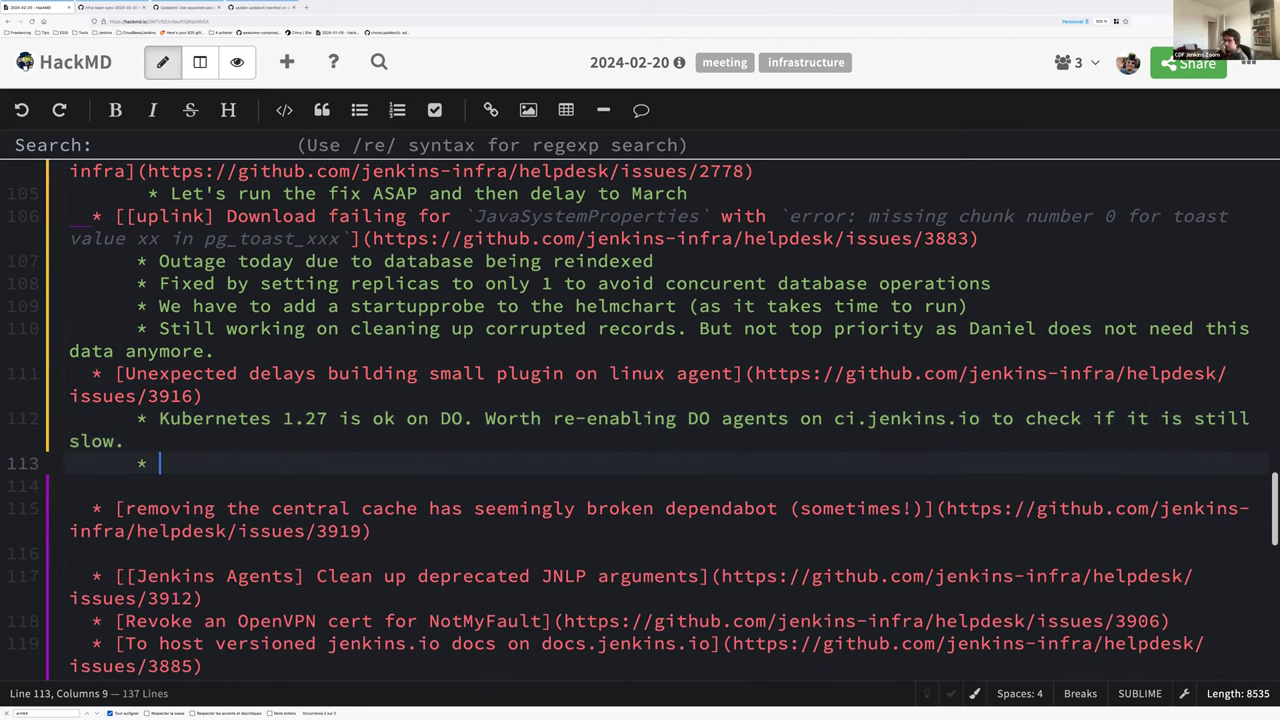
type("Delayed to Maf")
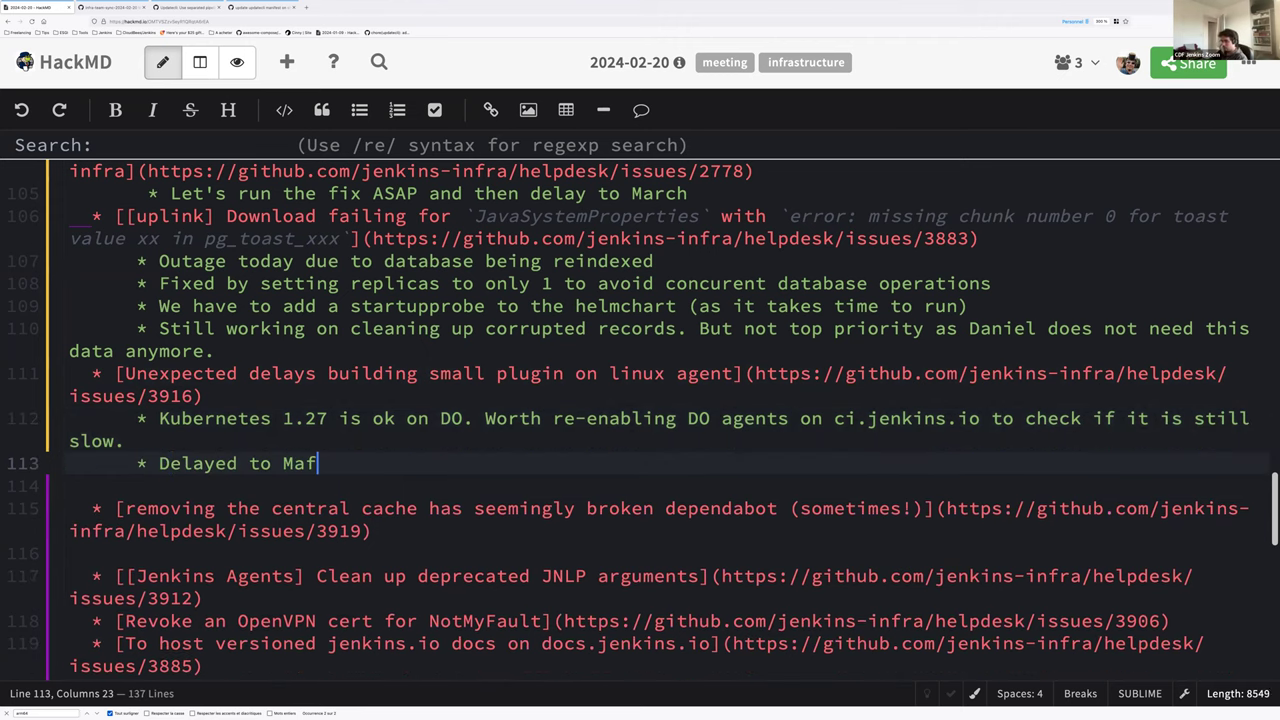
key("BackSpace")
type("rch by default")
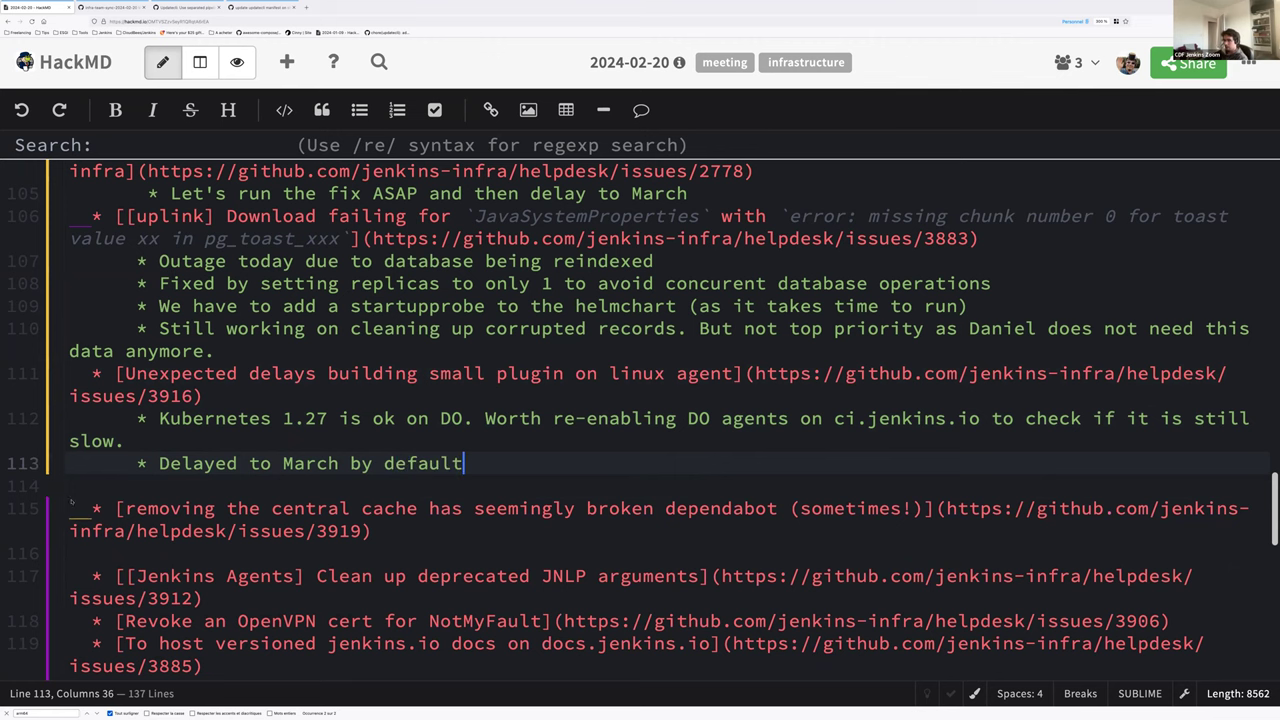
left_click(165, 552)
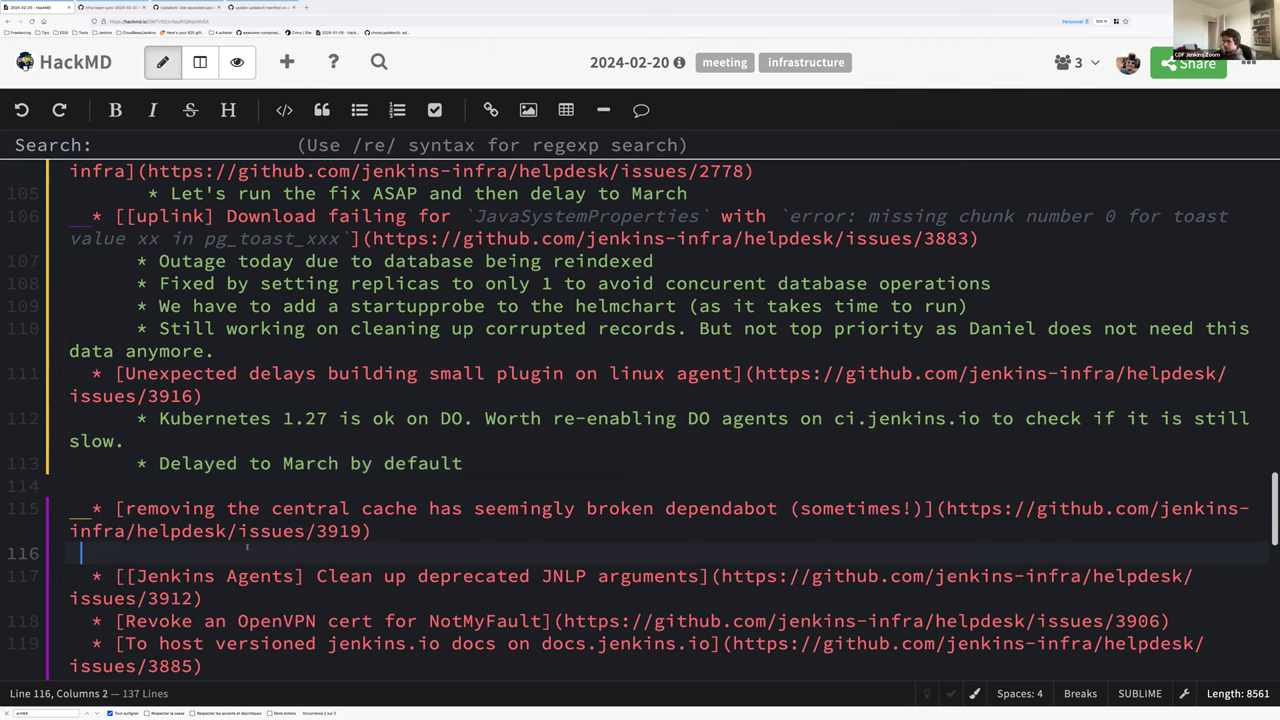
key("BackSpace")
key("BackSpace")
scroll(247, 546, "down", 2)
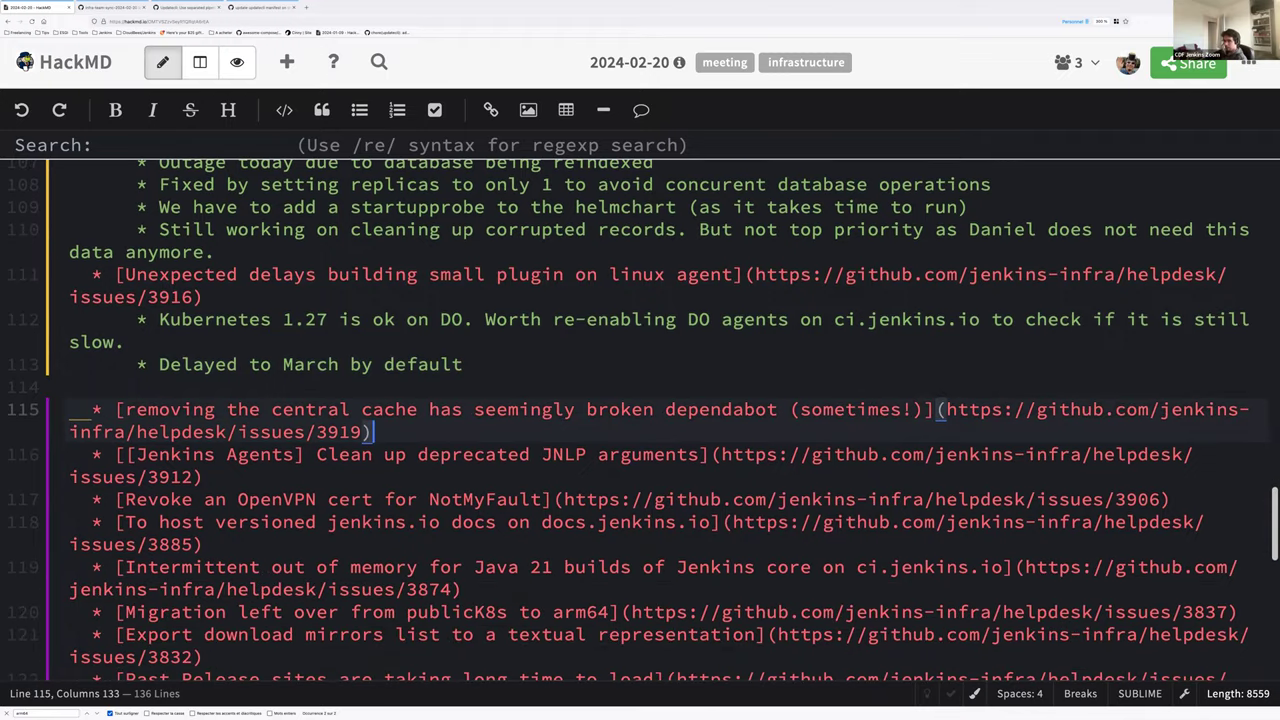
scroll(637, 420, "down", 1)
scroll(352, 571, "down", 2)
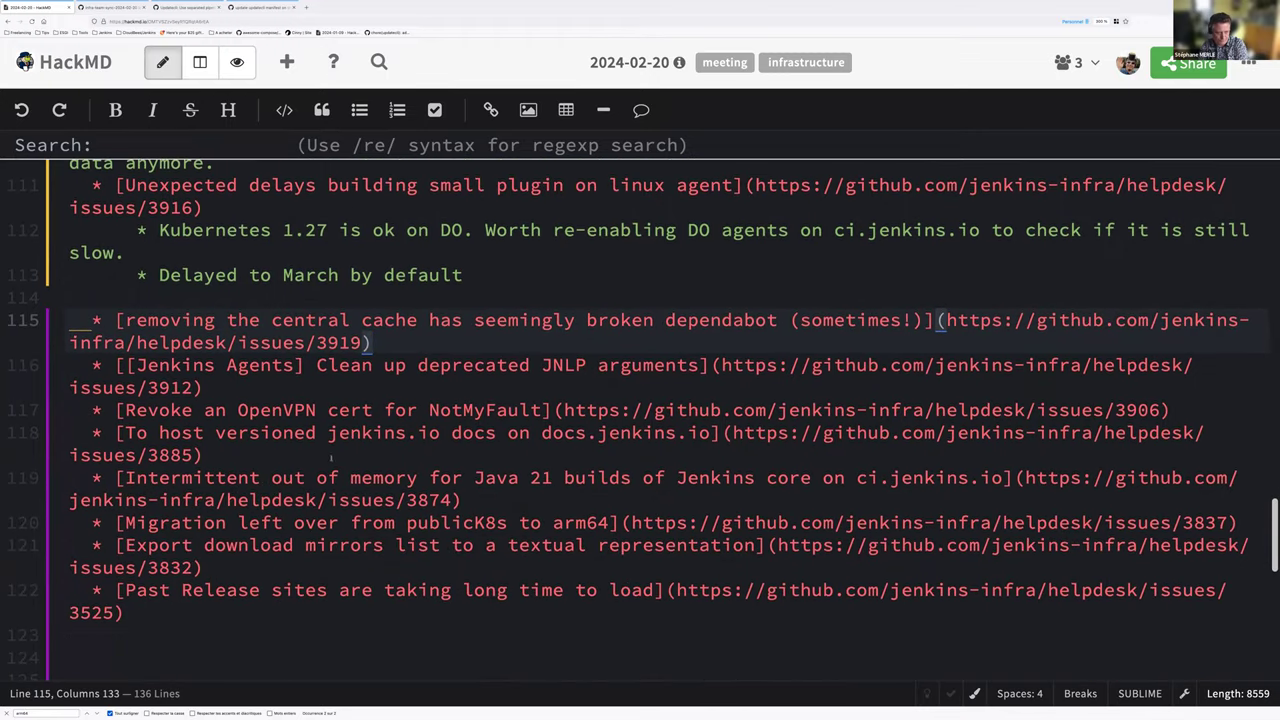
left_click_drag(93, 433, 205, 455)
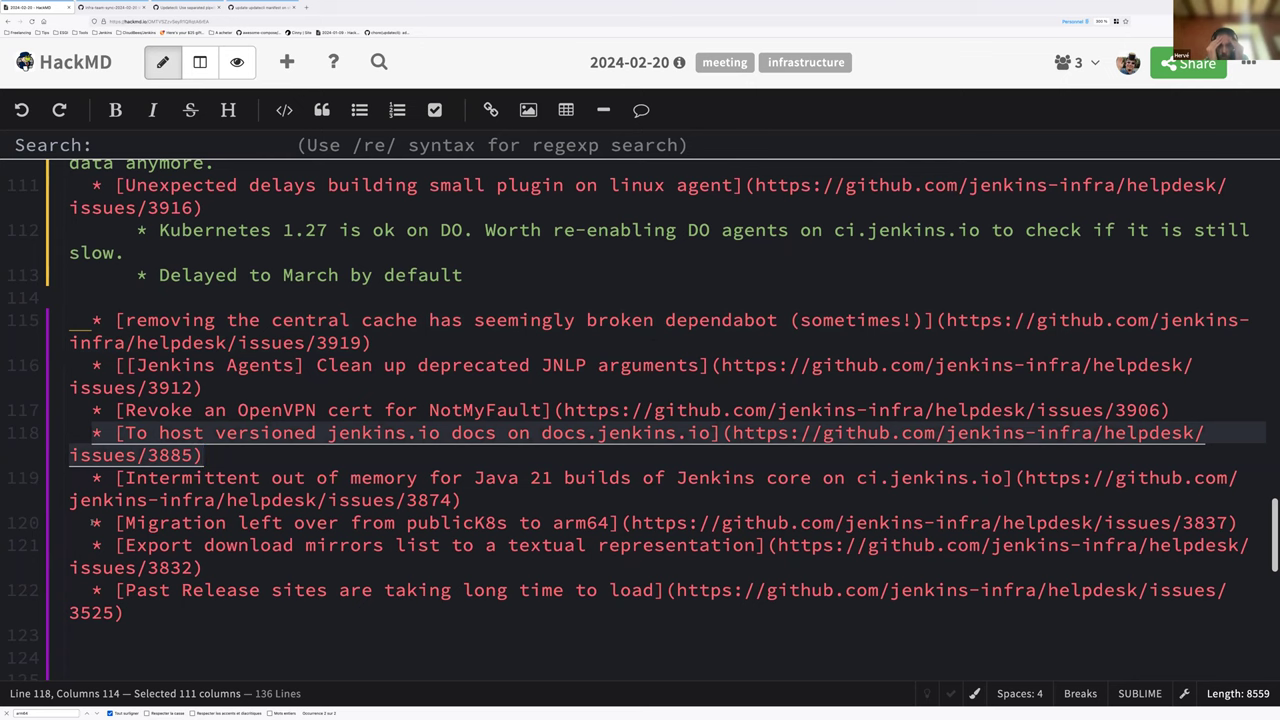
scroll(205, 494, "up", 1)
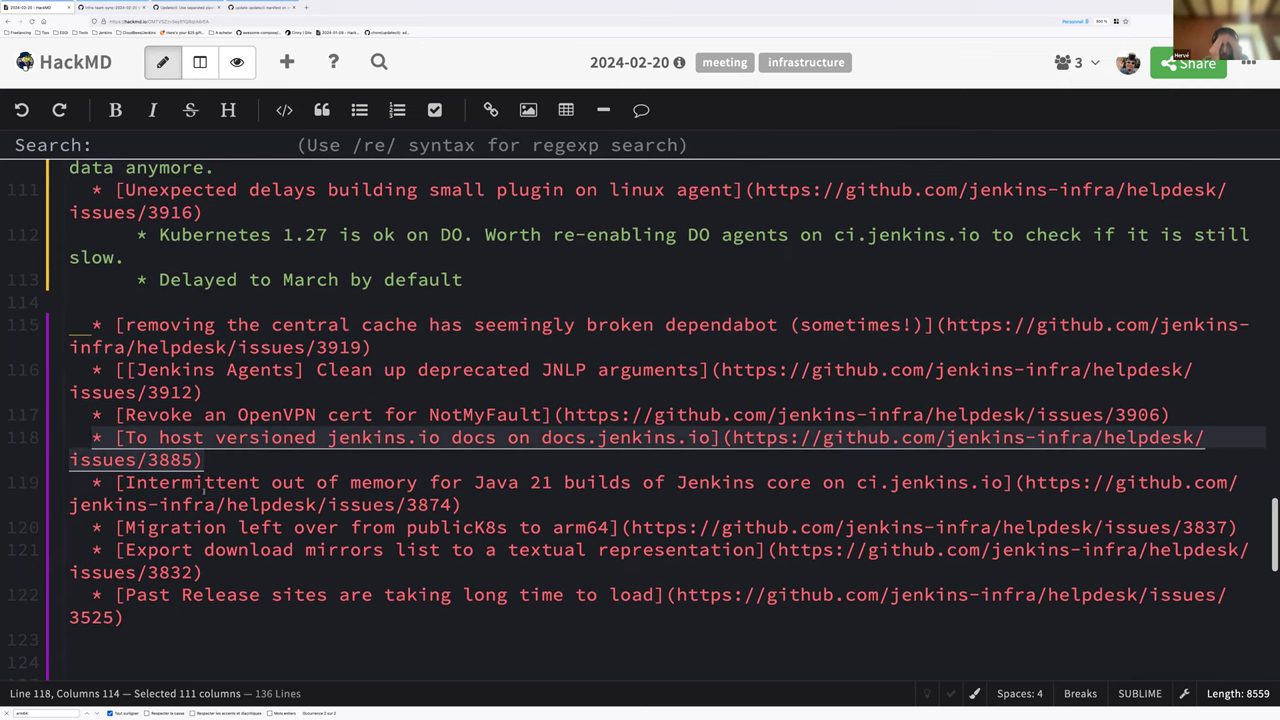
scroll(205, 486, "up", 1)
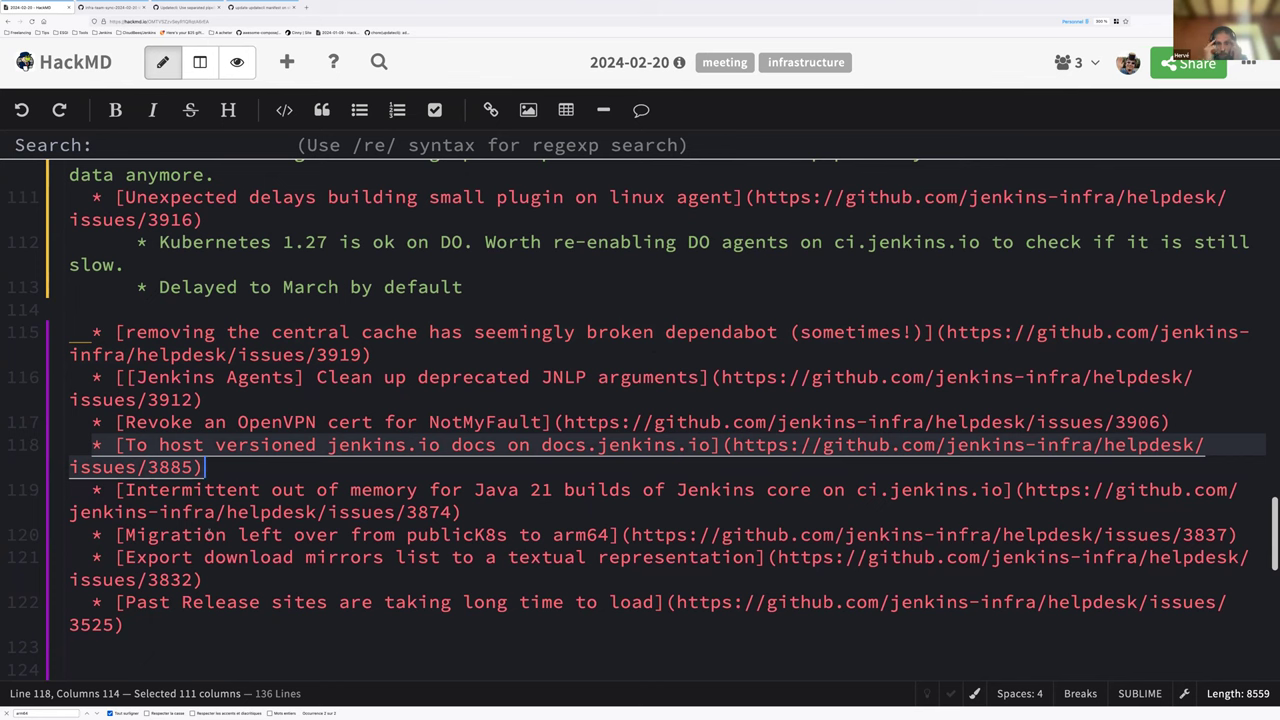
Step: Move the Export download mirrors item below the 'Delayed' note and start an indented sub-bullet
left_click_drag(90, 557, 208, 580)
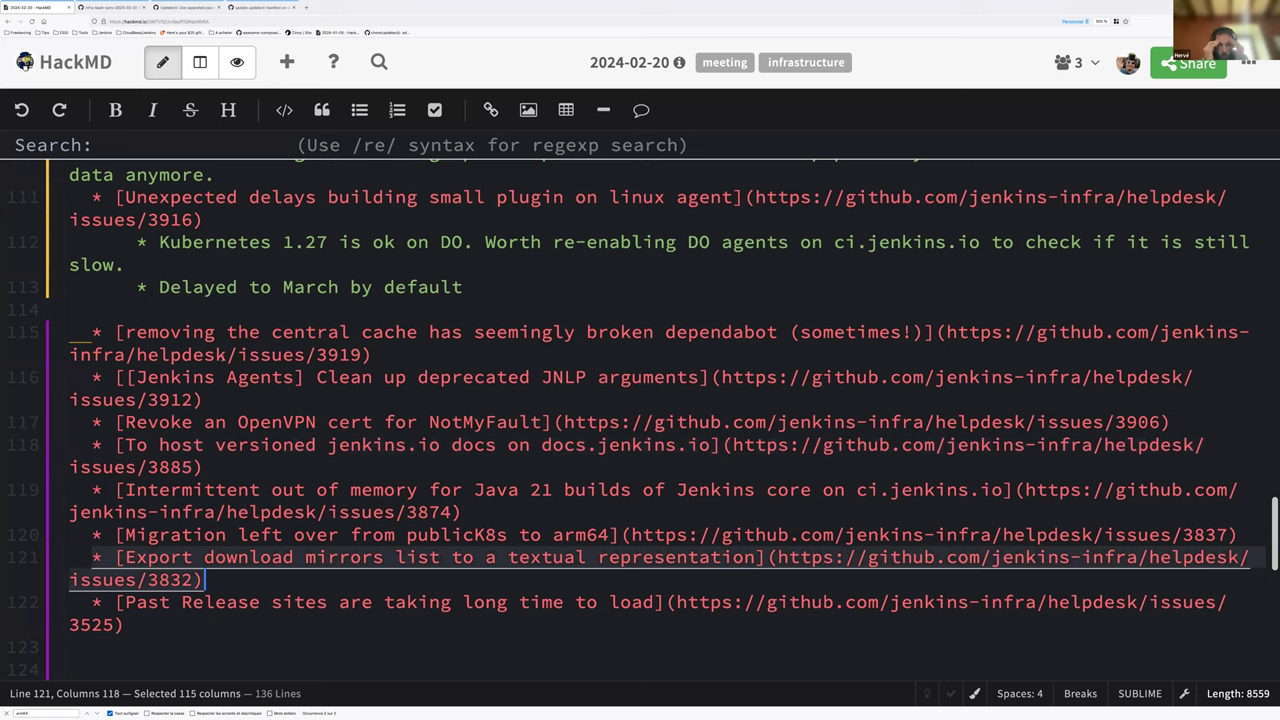
key("ctrl+x")
left_click(177, 308)
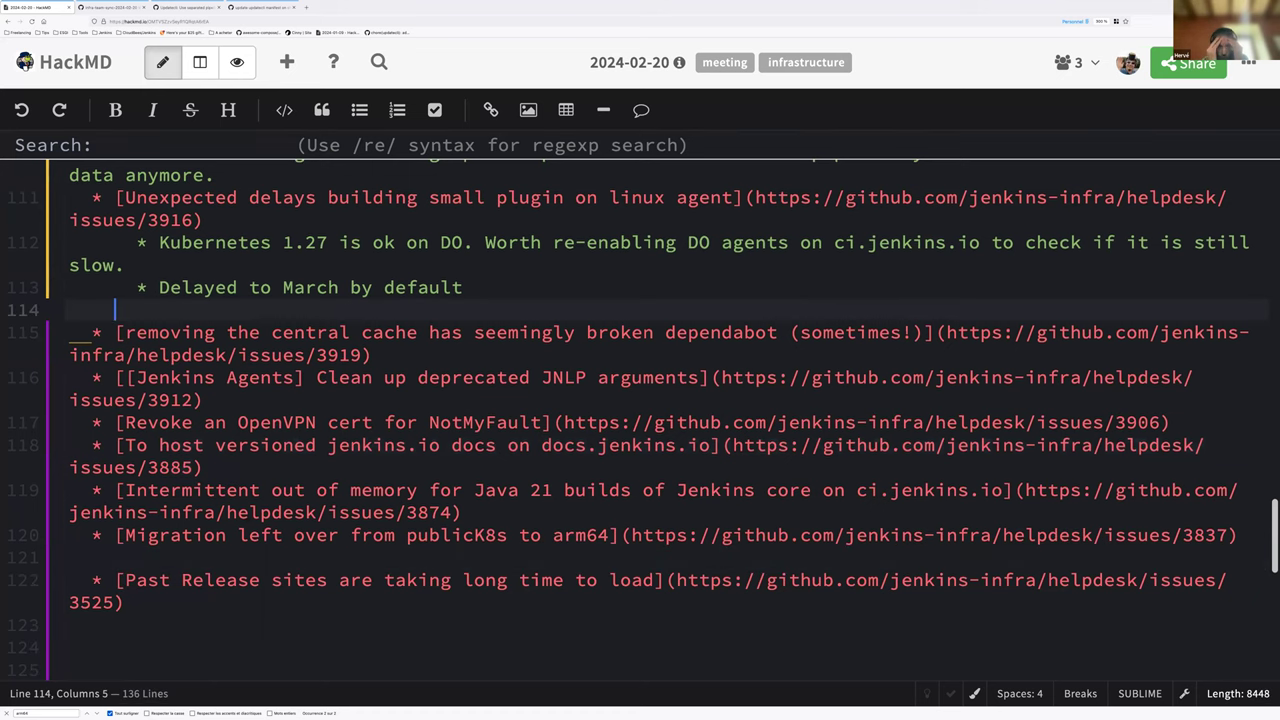
key("ctrl+v")
key("Return")
key("Tab")
Step: Write the fix note ending that get.jenkins.io lists all configured mirrors, but we have to find it
type("Fix")
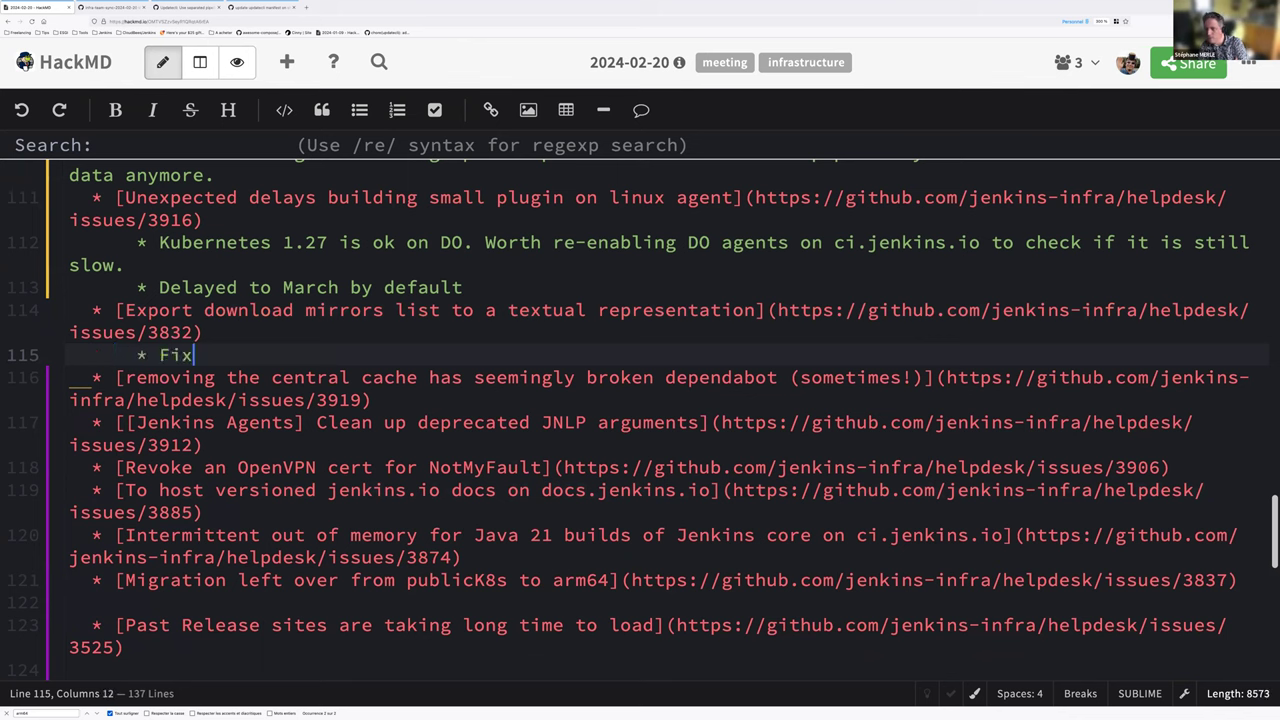
type(" is needed (to find")
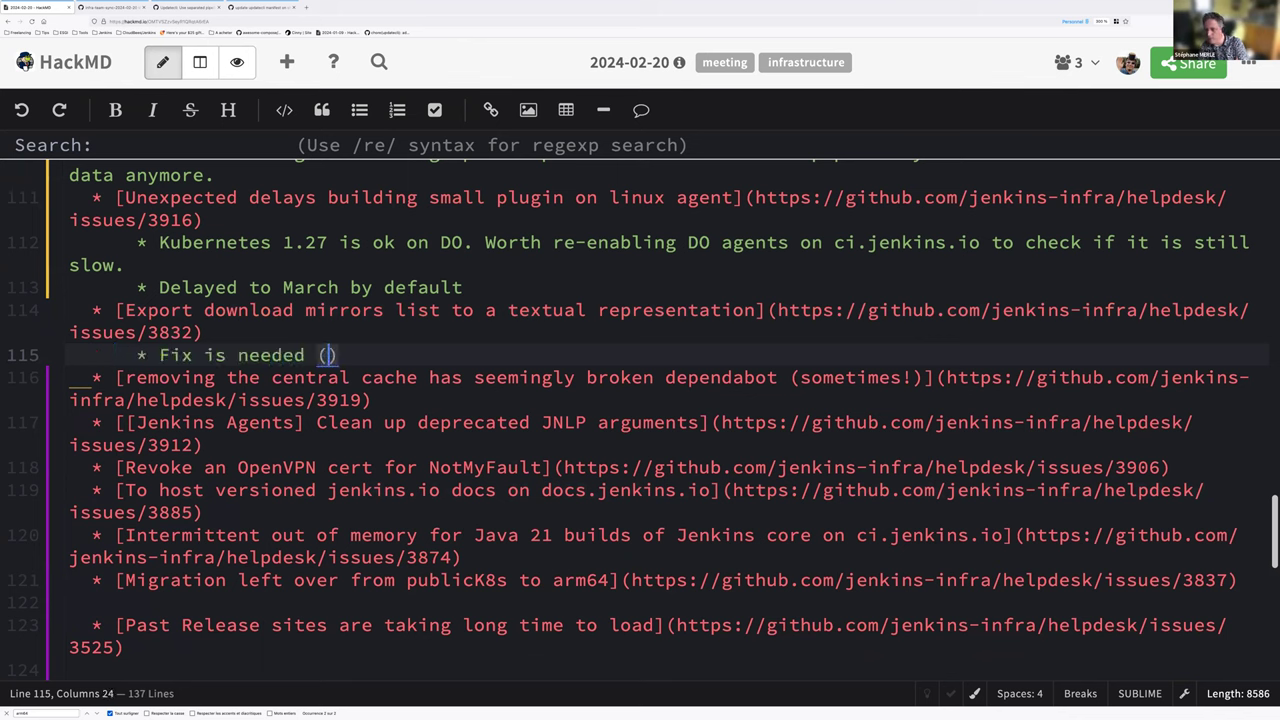
type(" the pro")
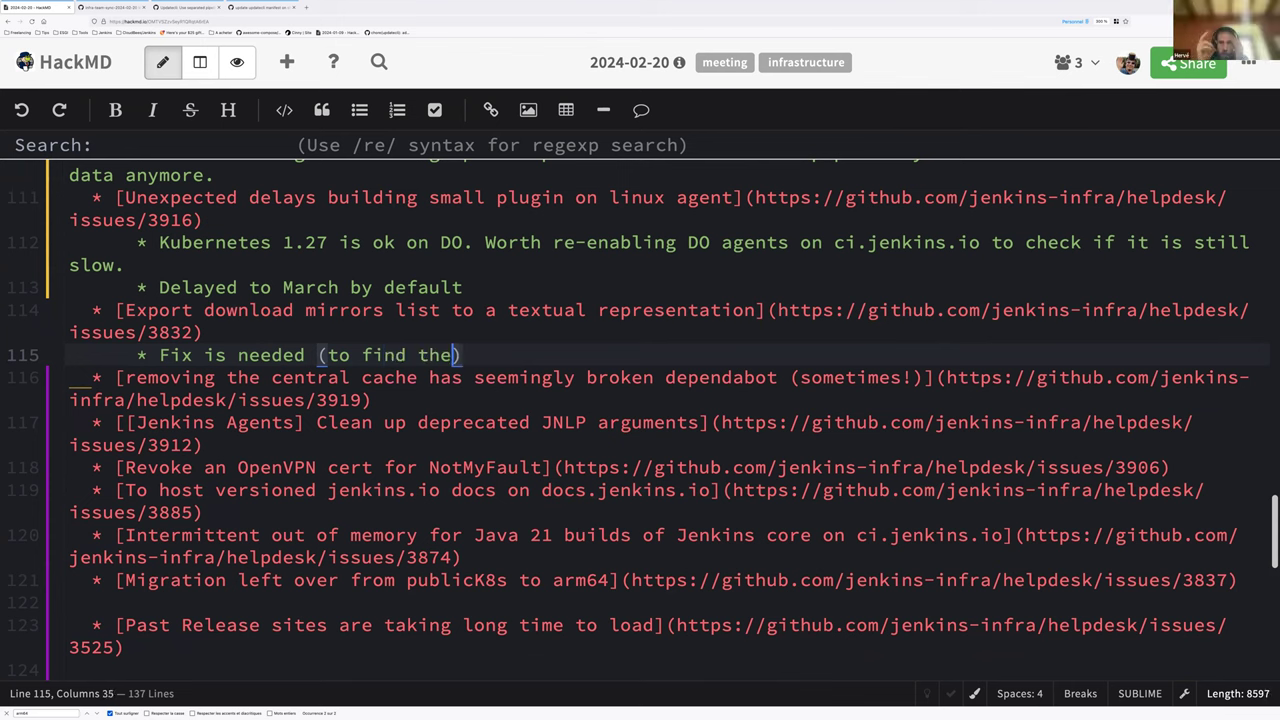
key("ctrl+shift+Left")
key("ctrl+shift+Left")
type("another pag")
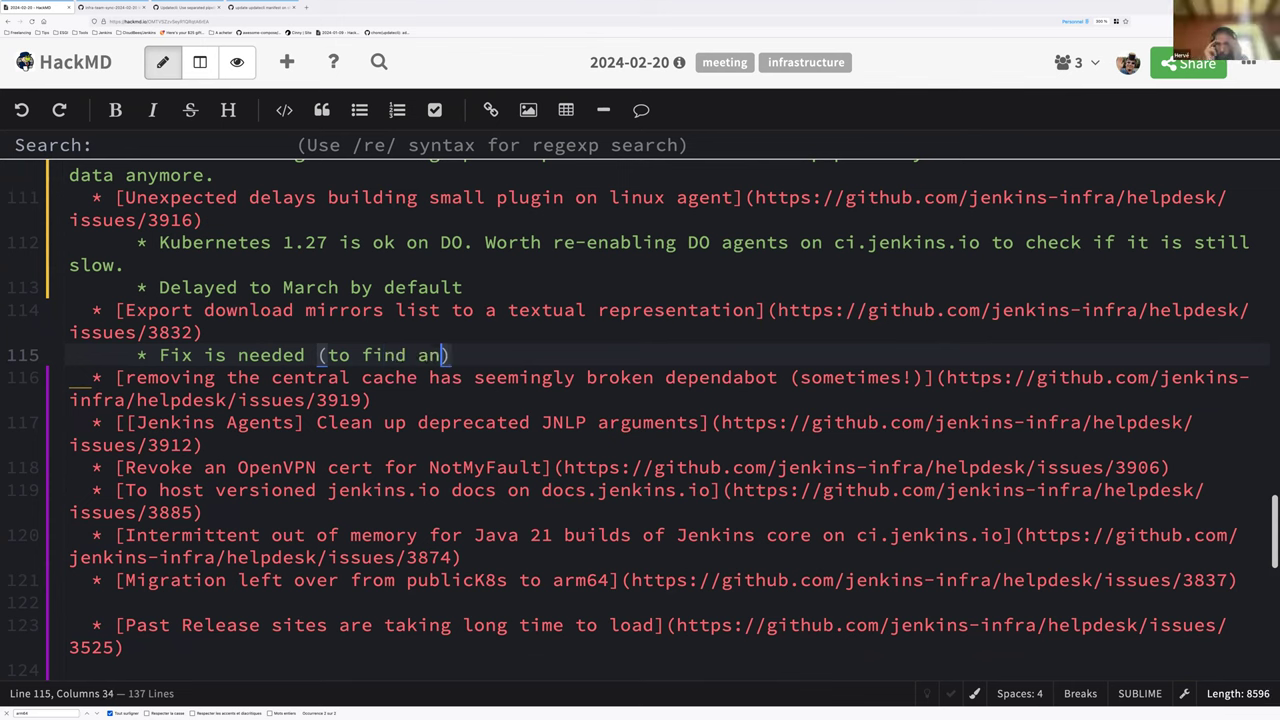
type("e than updates")
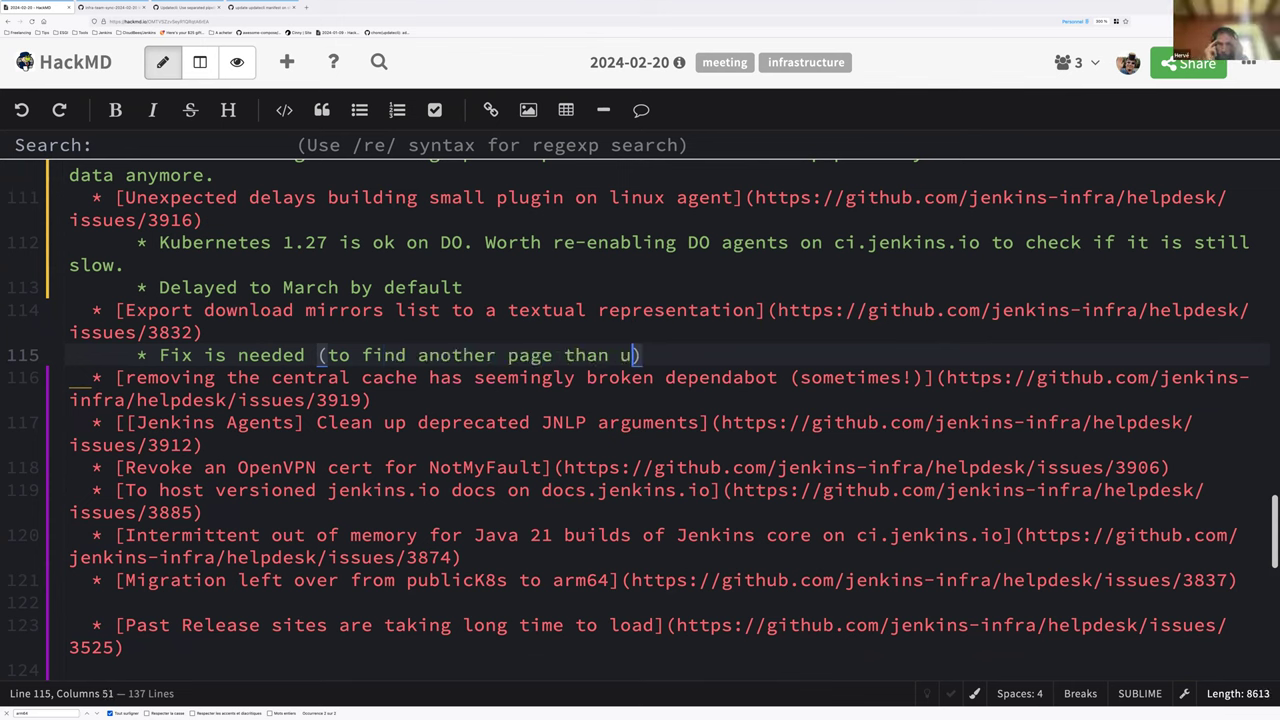
type(".jenkins.io ")
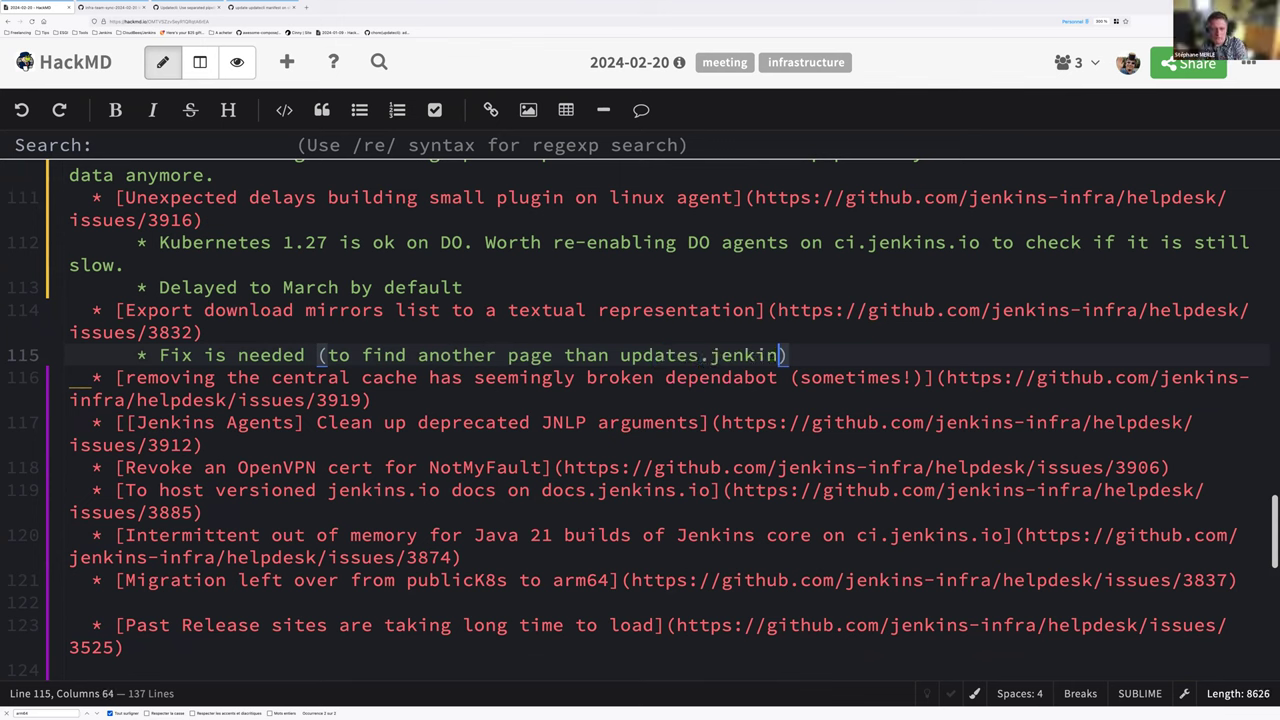
type("\"latest\" red")
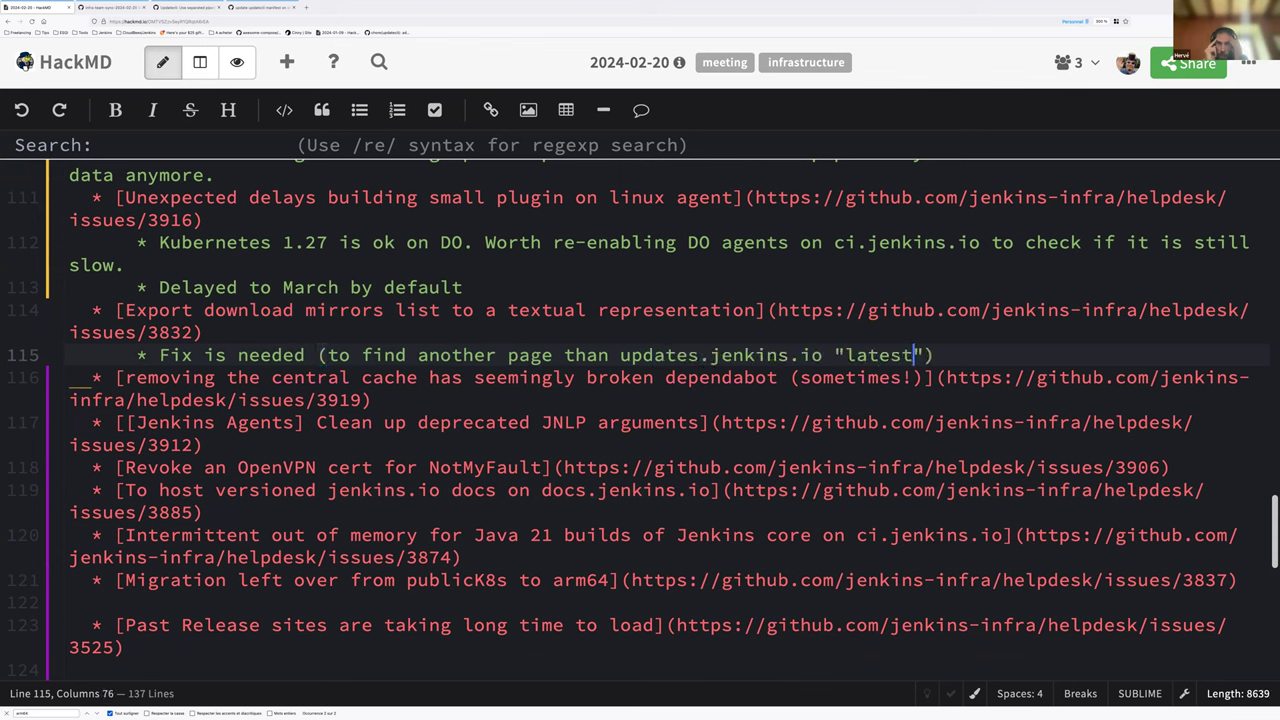
type("irection")
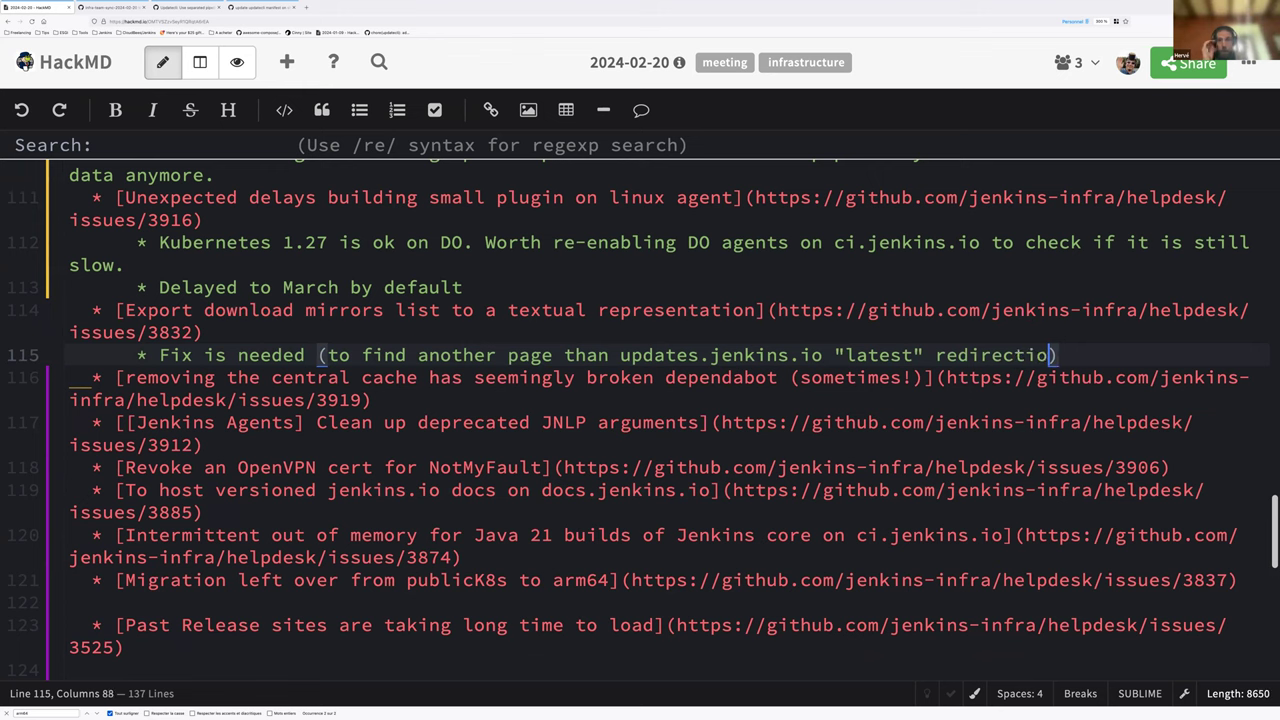
type(". get.jenki")
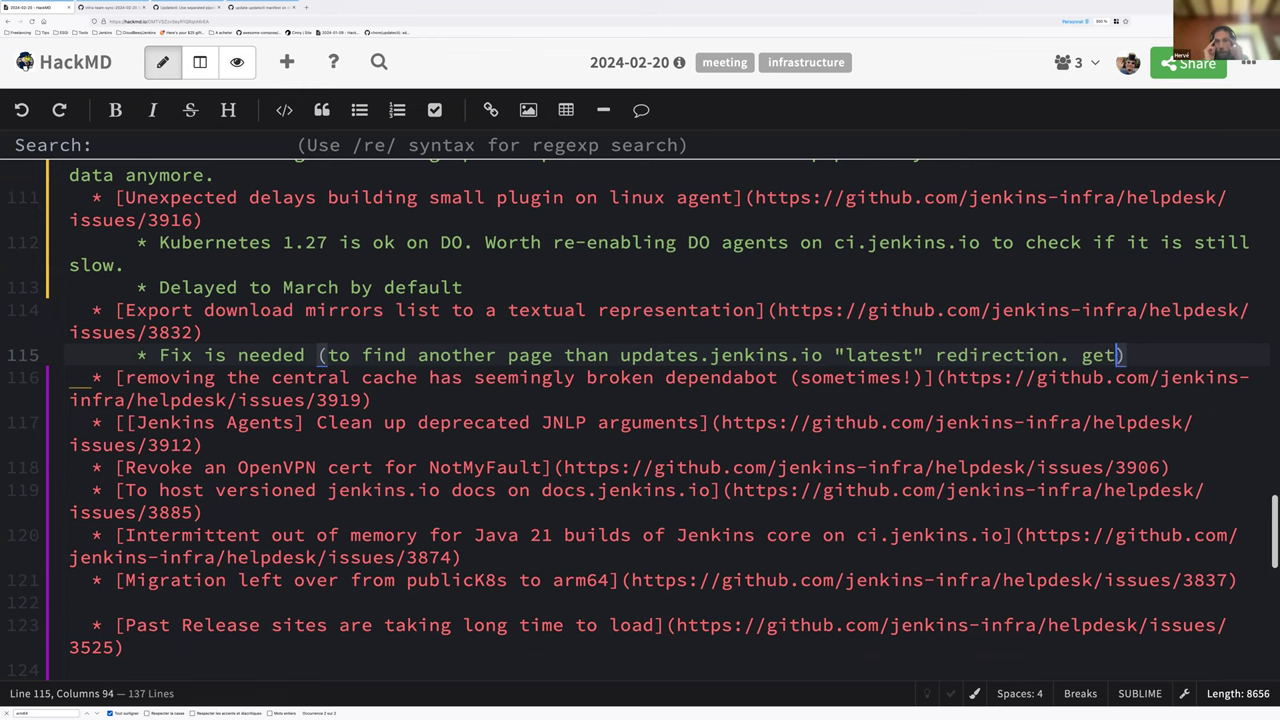
type("ns.io shou")
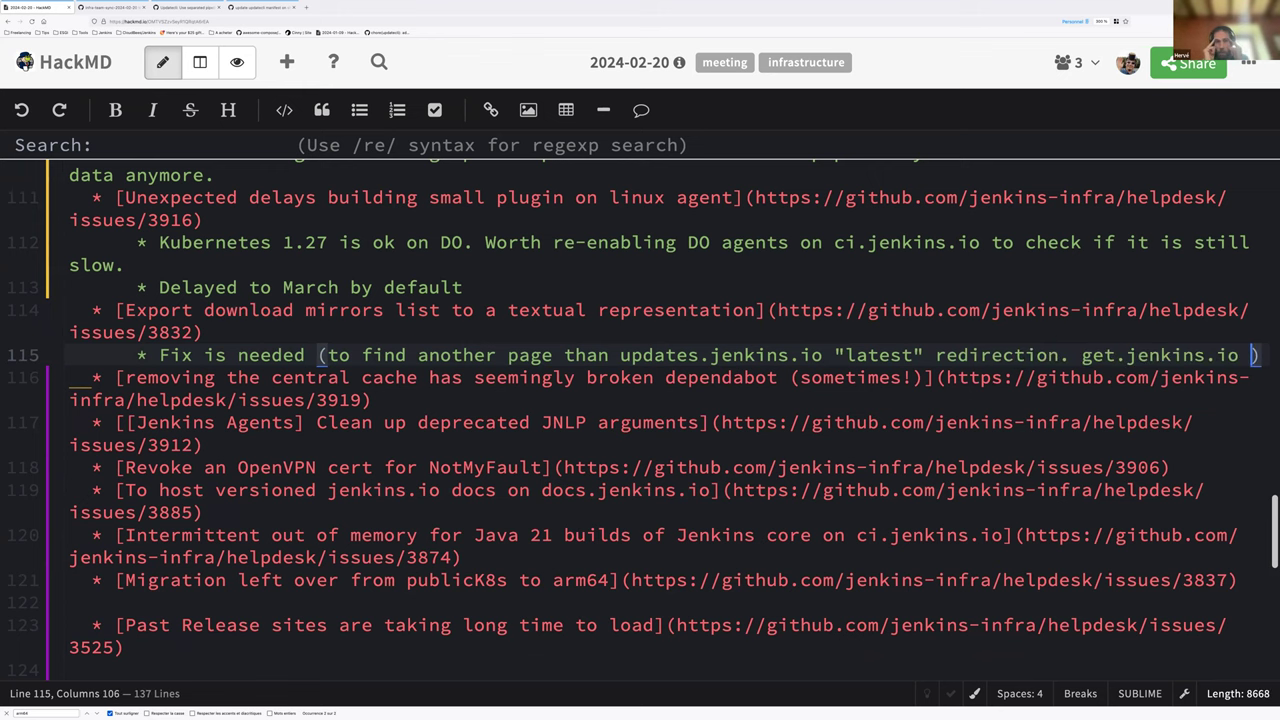
type("ld be used")
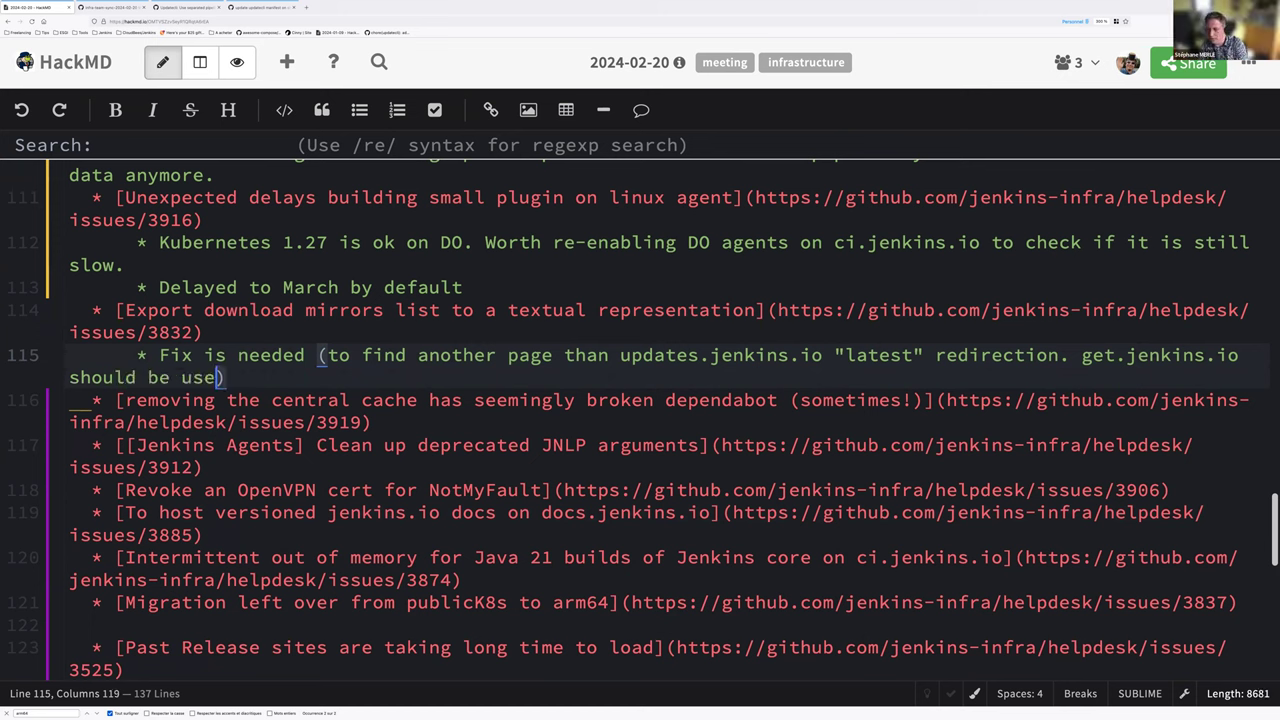
type(".")
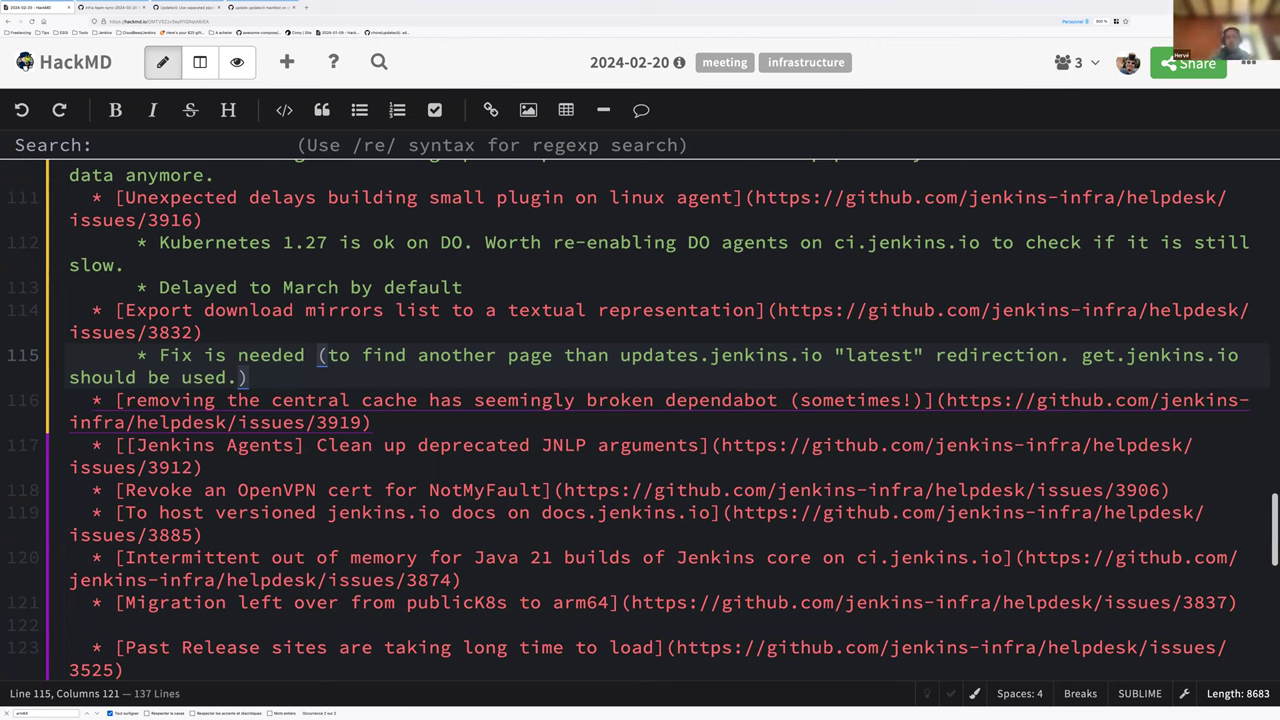
key("BackSpace")
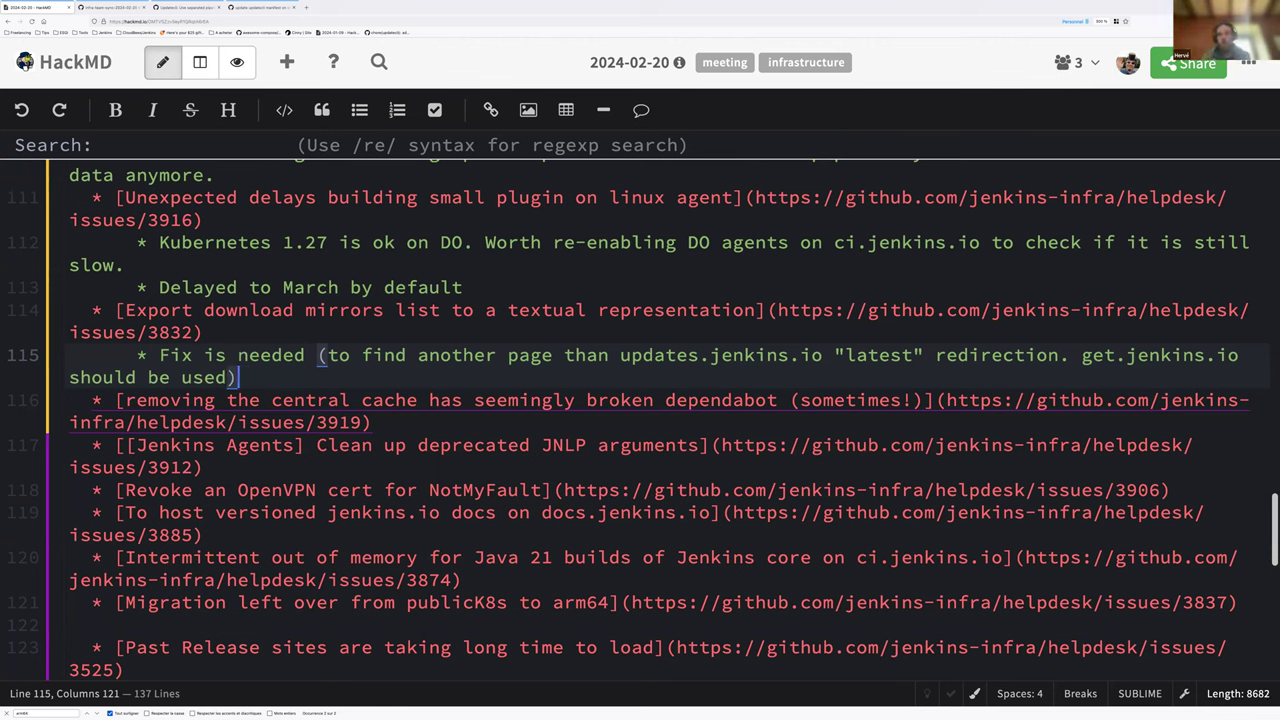
type(". ge")
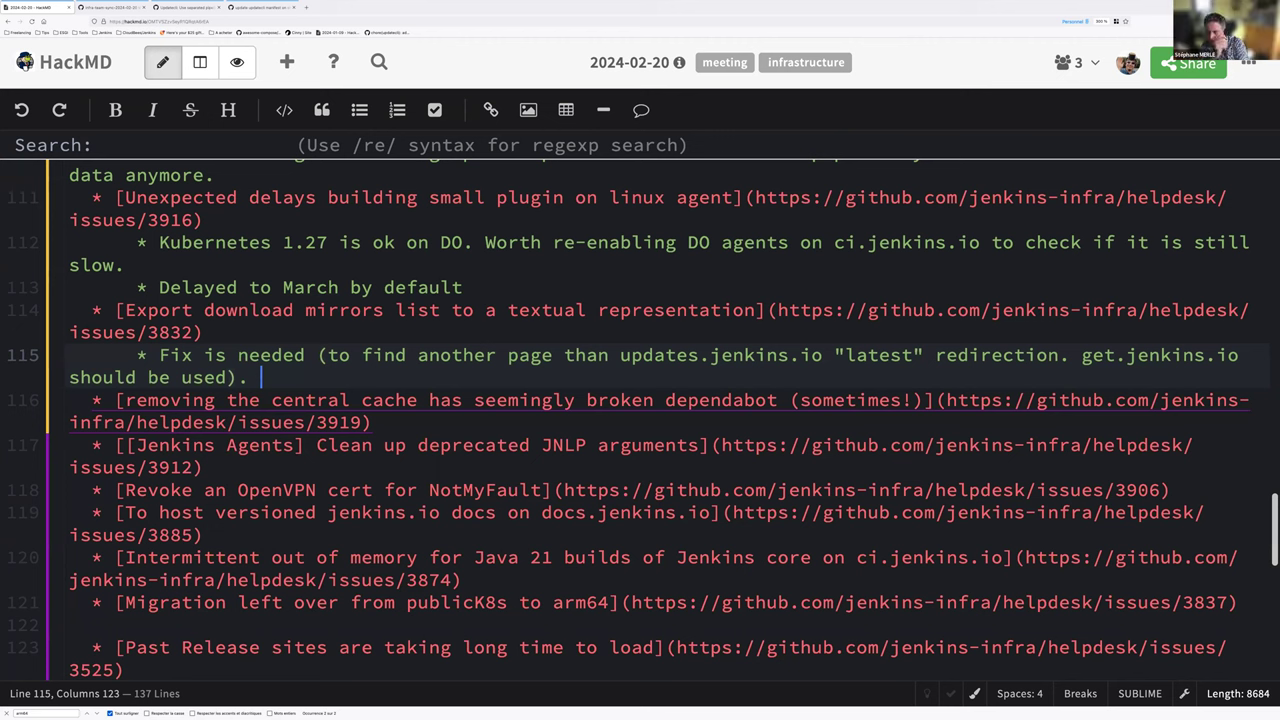
type("t.jenkins.io ")
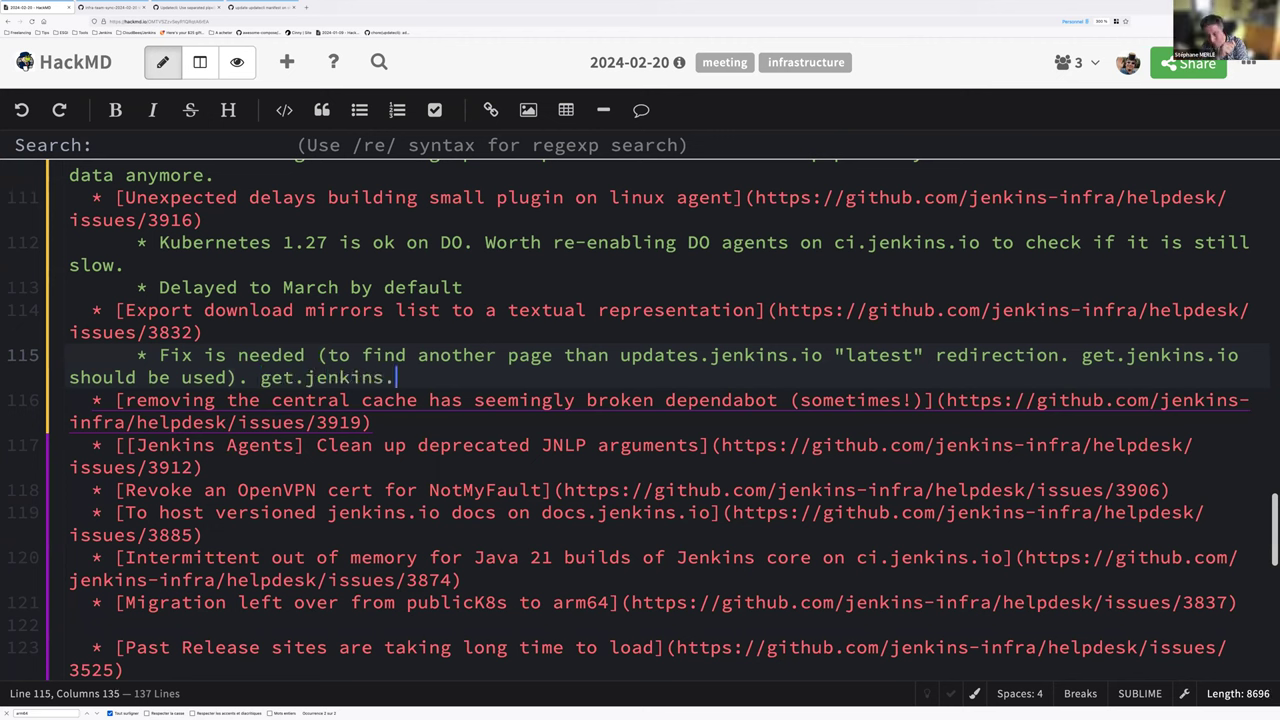
type("provid")
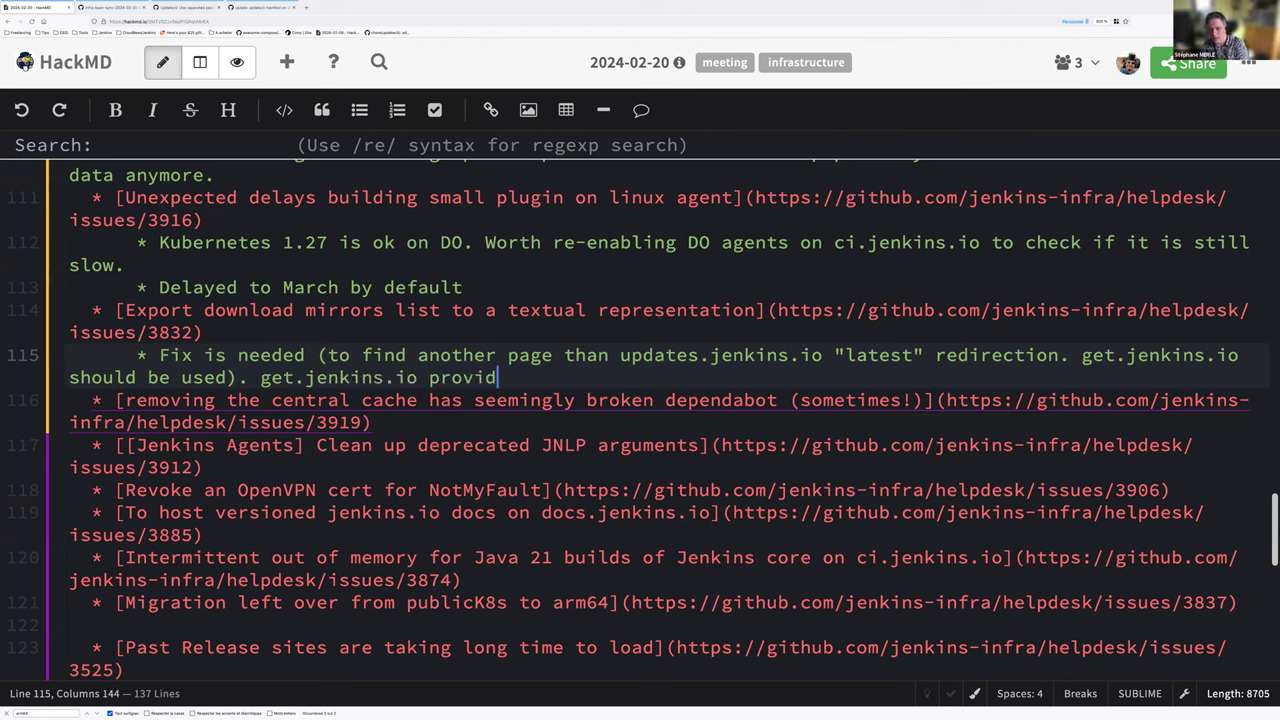
type("es a page wi")
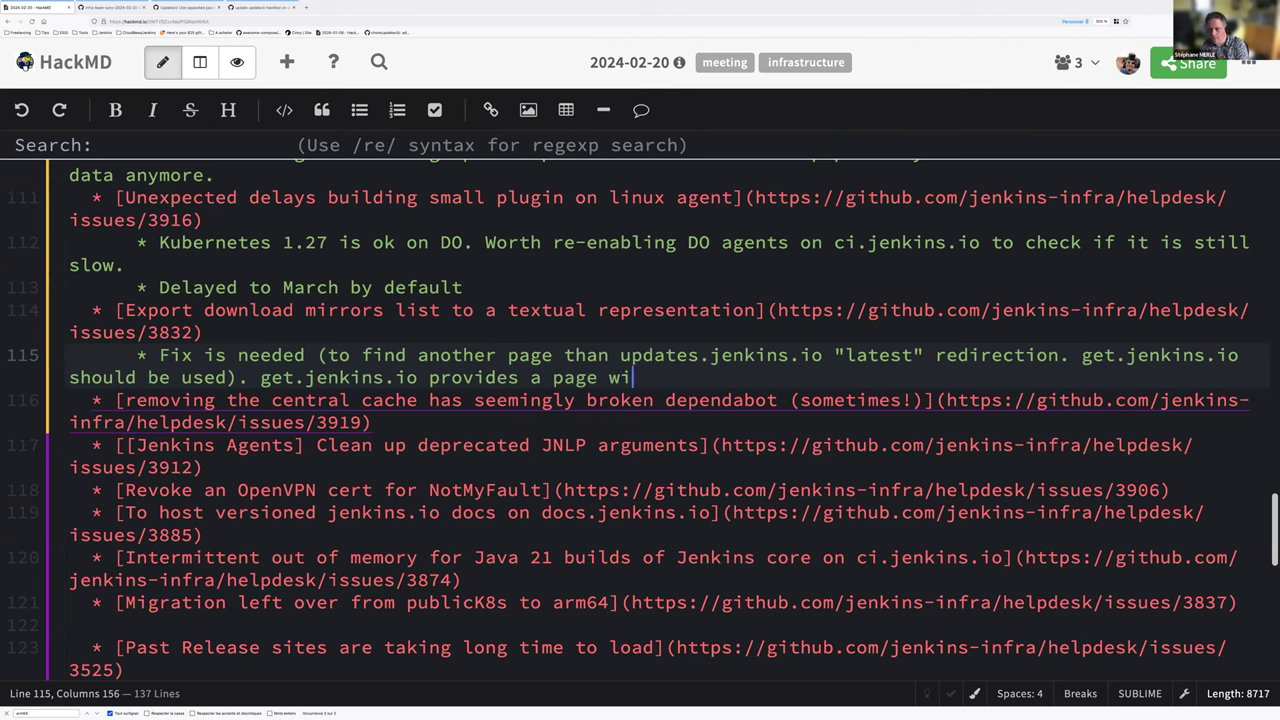
type("th the l")
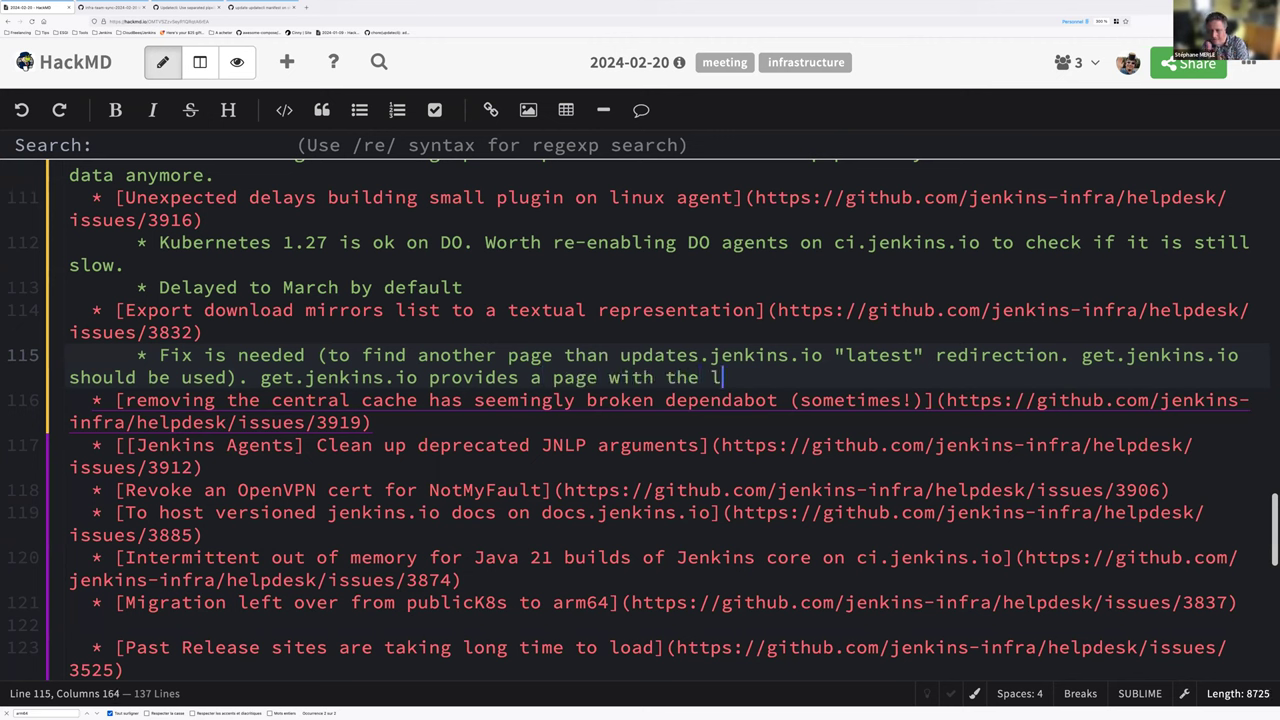
type("ist of mirrors")
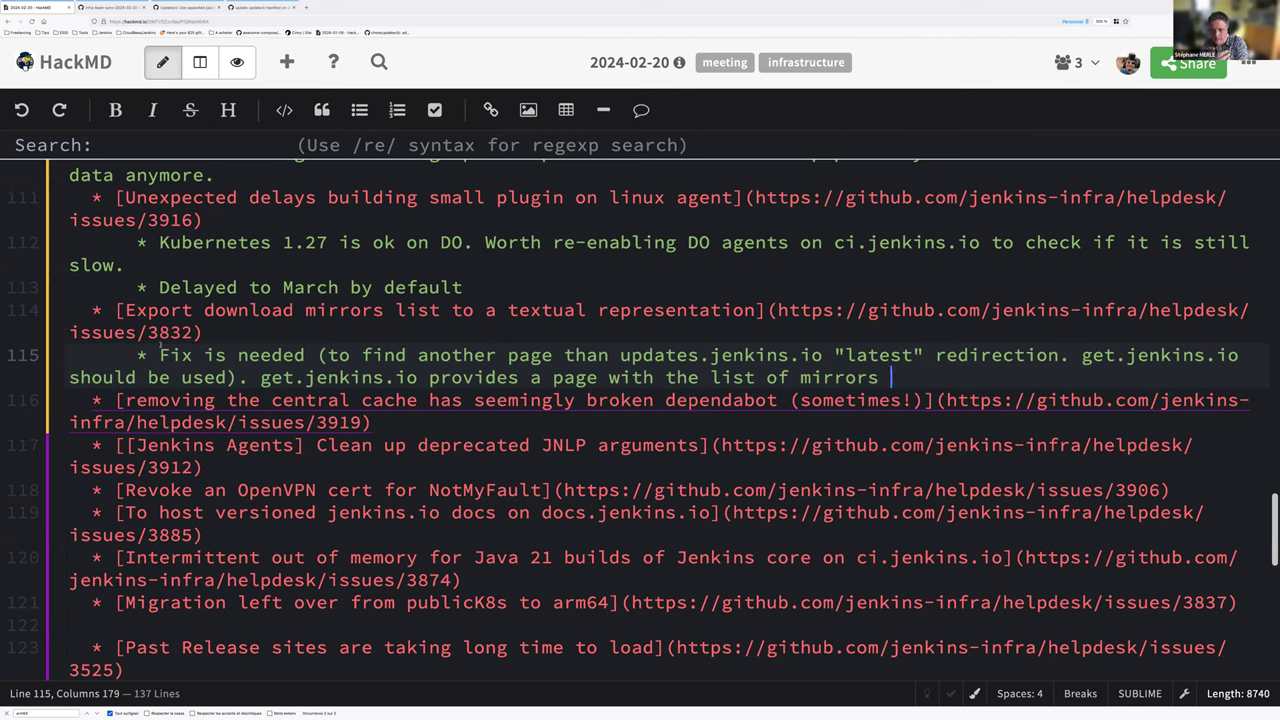
left_click(801, 377)
type("all configured")
left_click(1060, 377)
type(", but ")
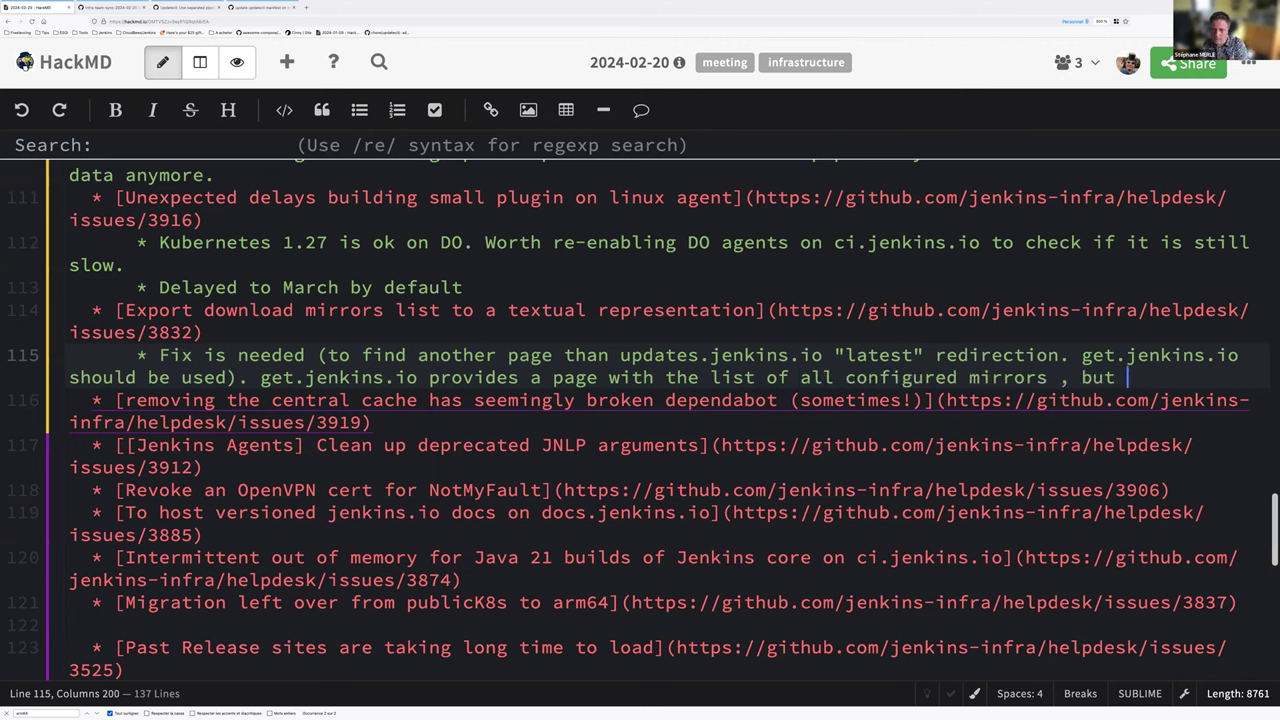
type("we have to fin")
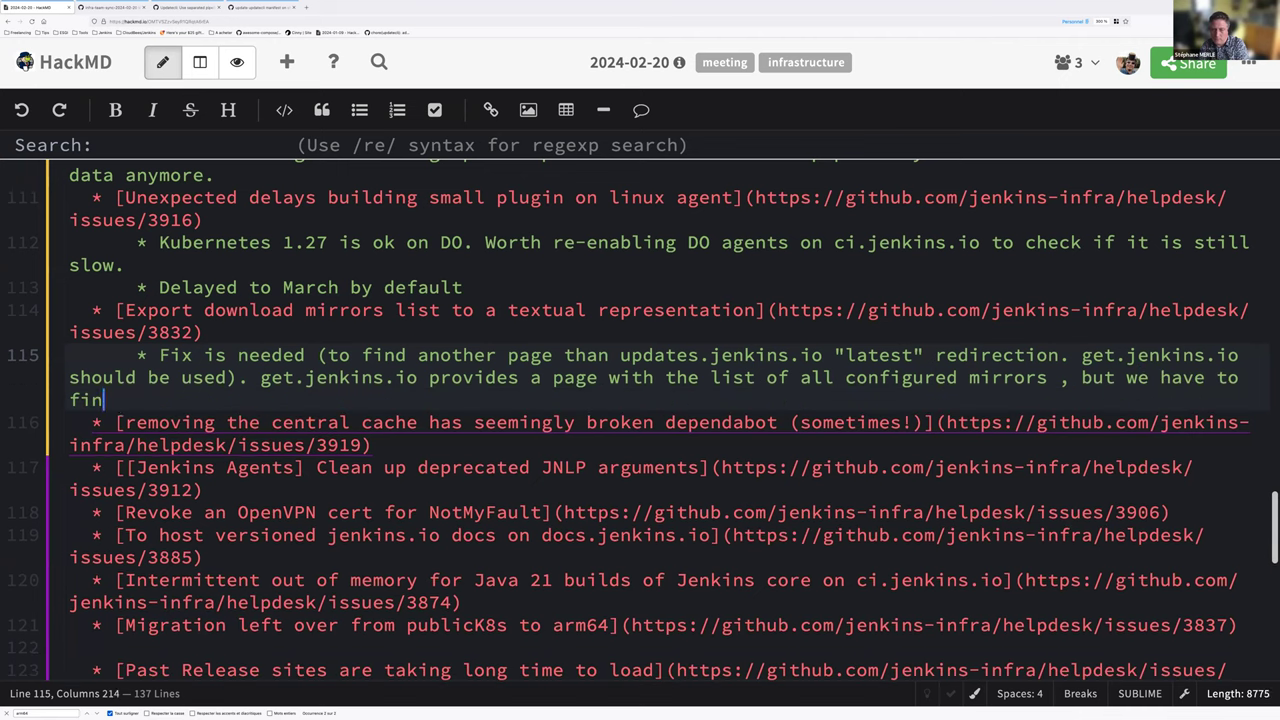
type("d it.")
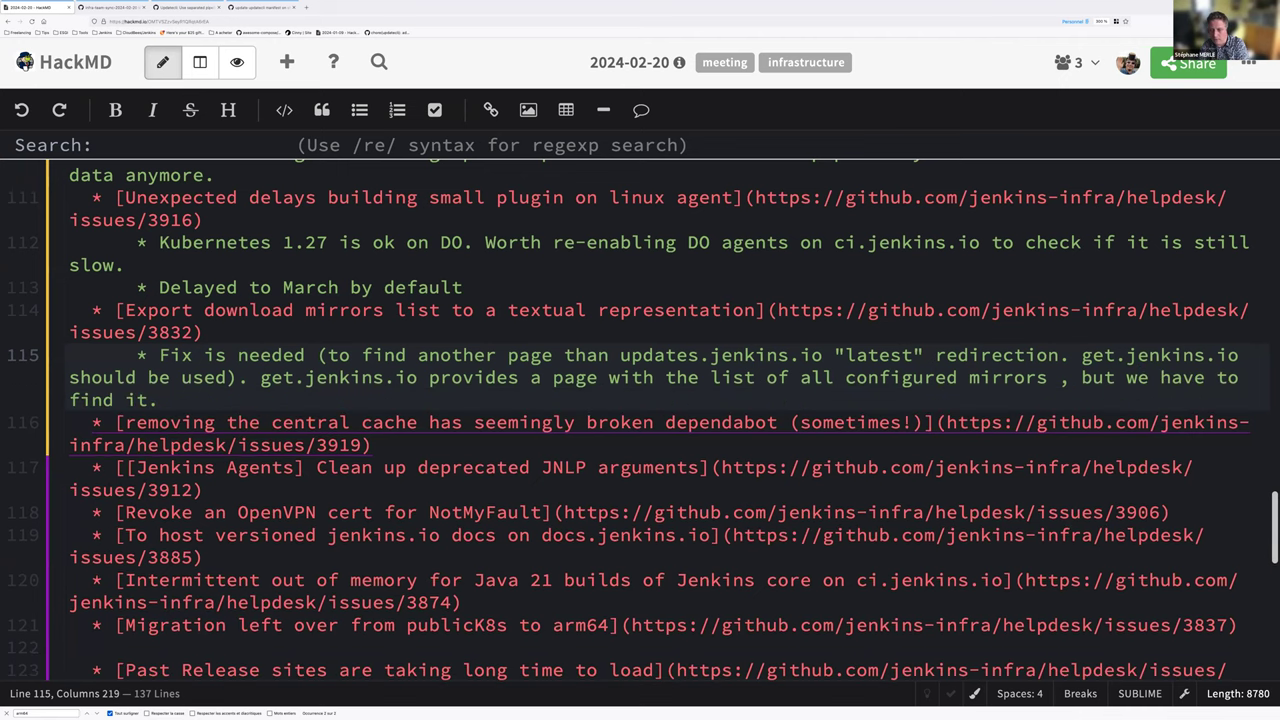
key("Return")
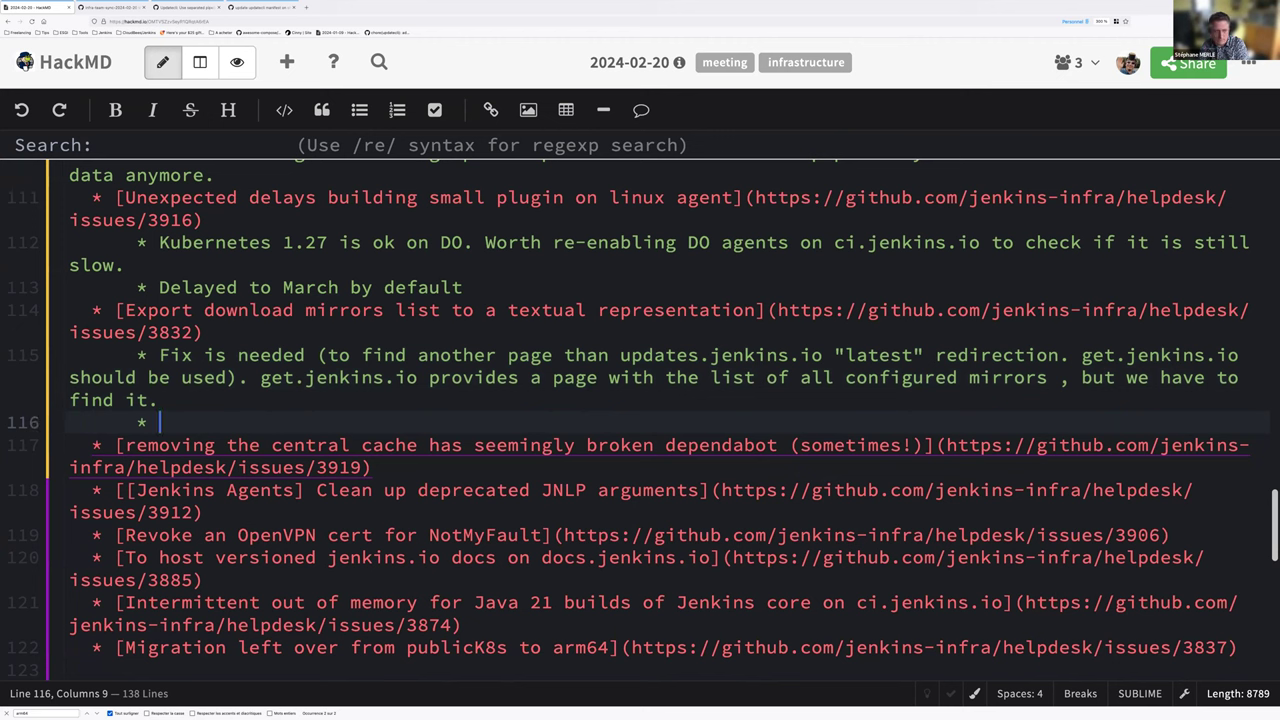
key("shift+Home")
key("BackSpace")
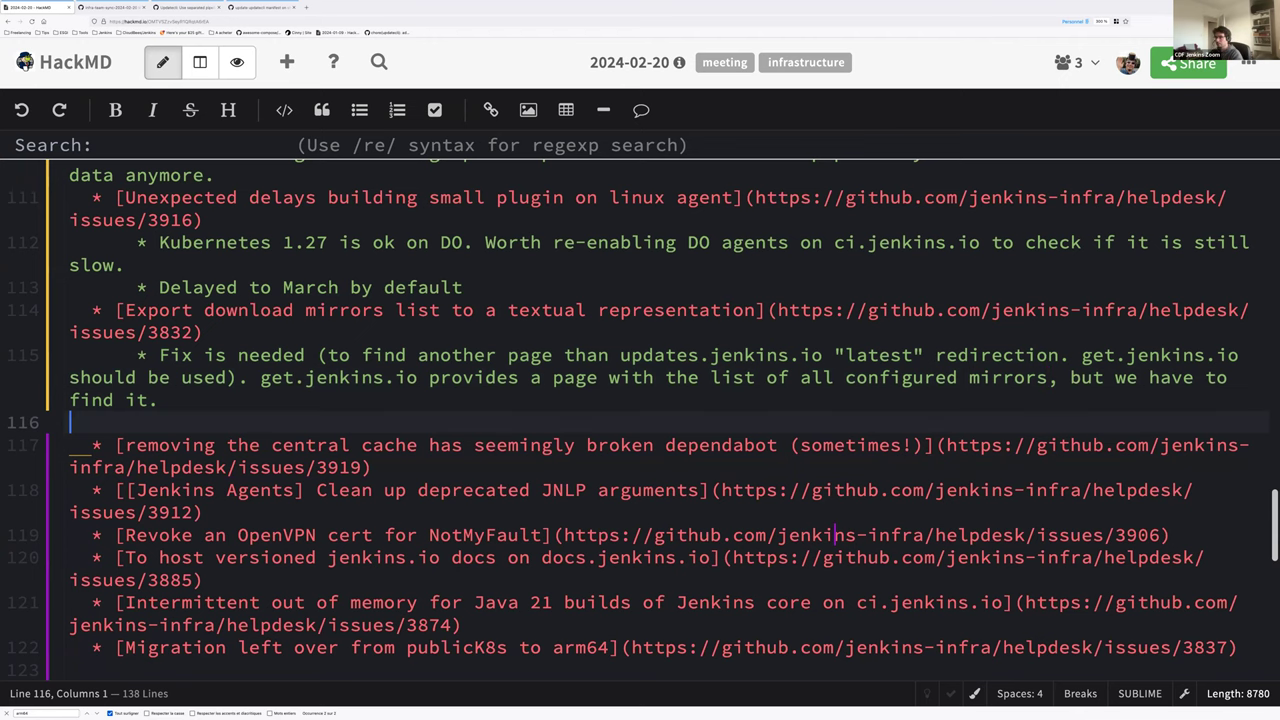
Step: Add the line '=> Delaying the others to March' followed by a blank line
scroll(331, 466, "down", 2)
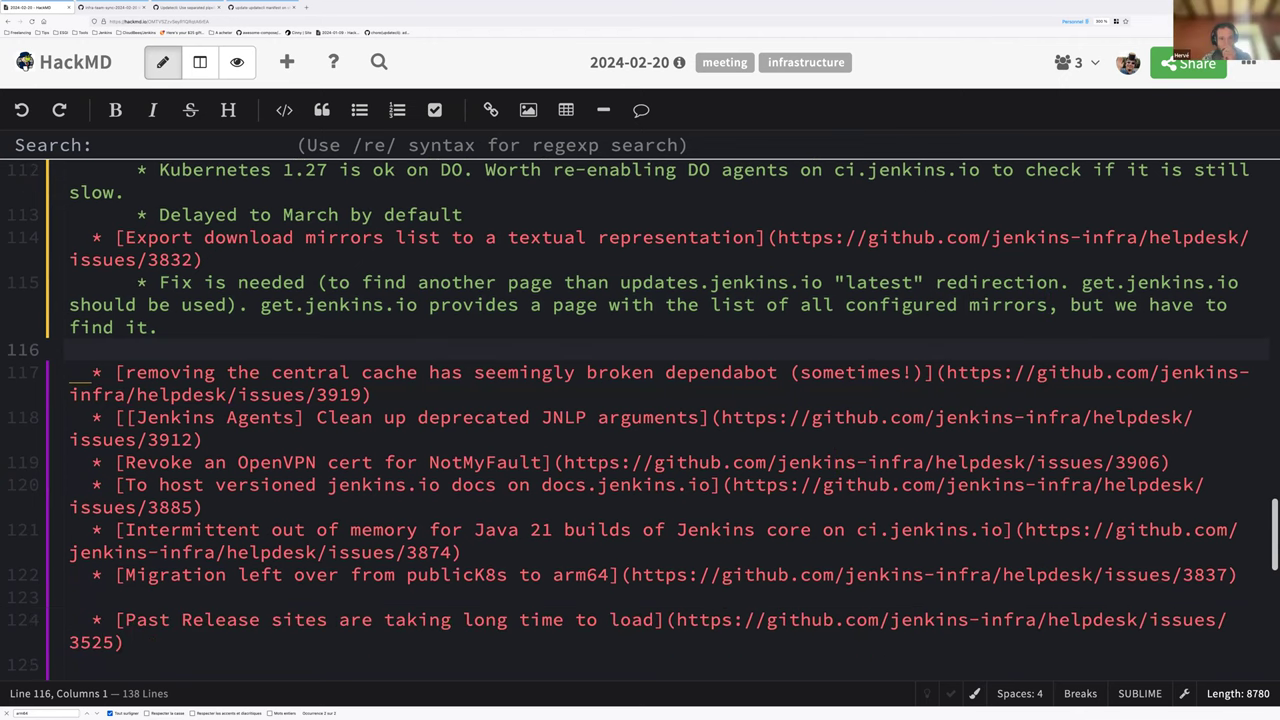
key("Return")
type("=> Delaying the others to March")
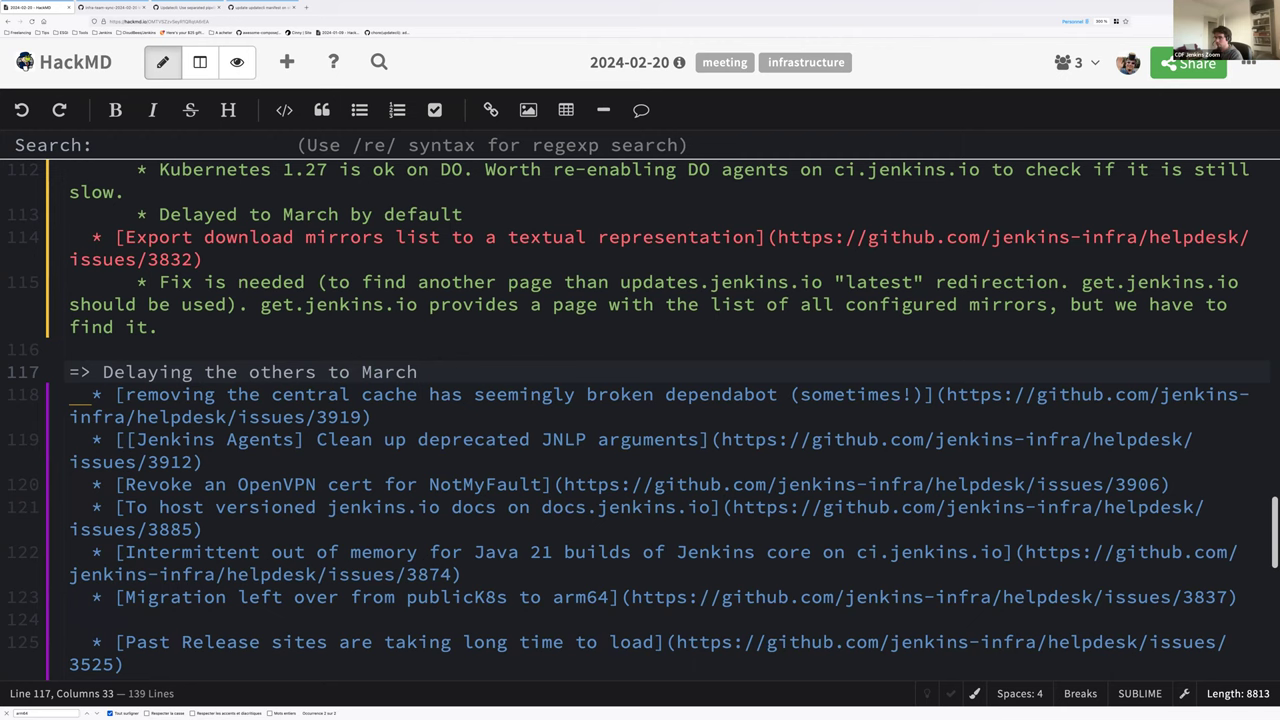
key("Return")
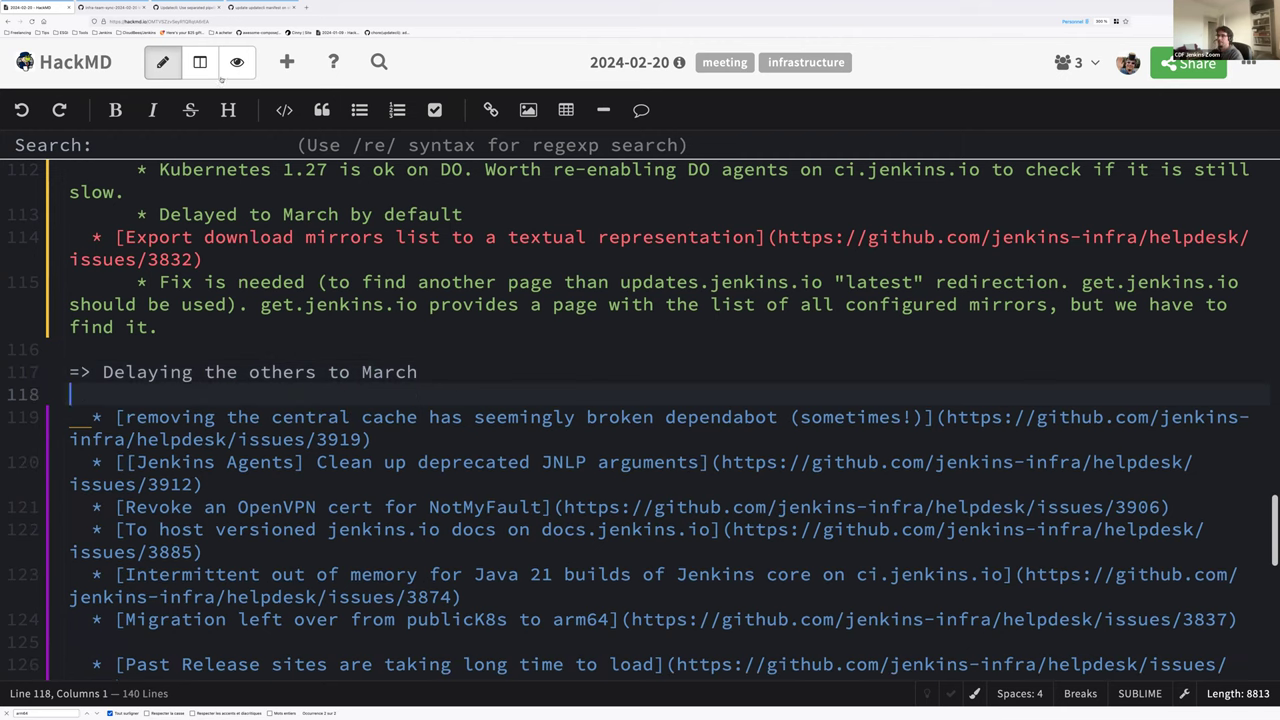
left_click(262, 7)
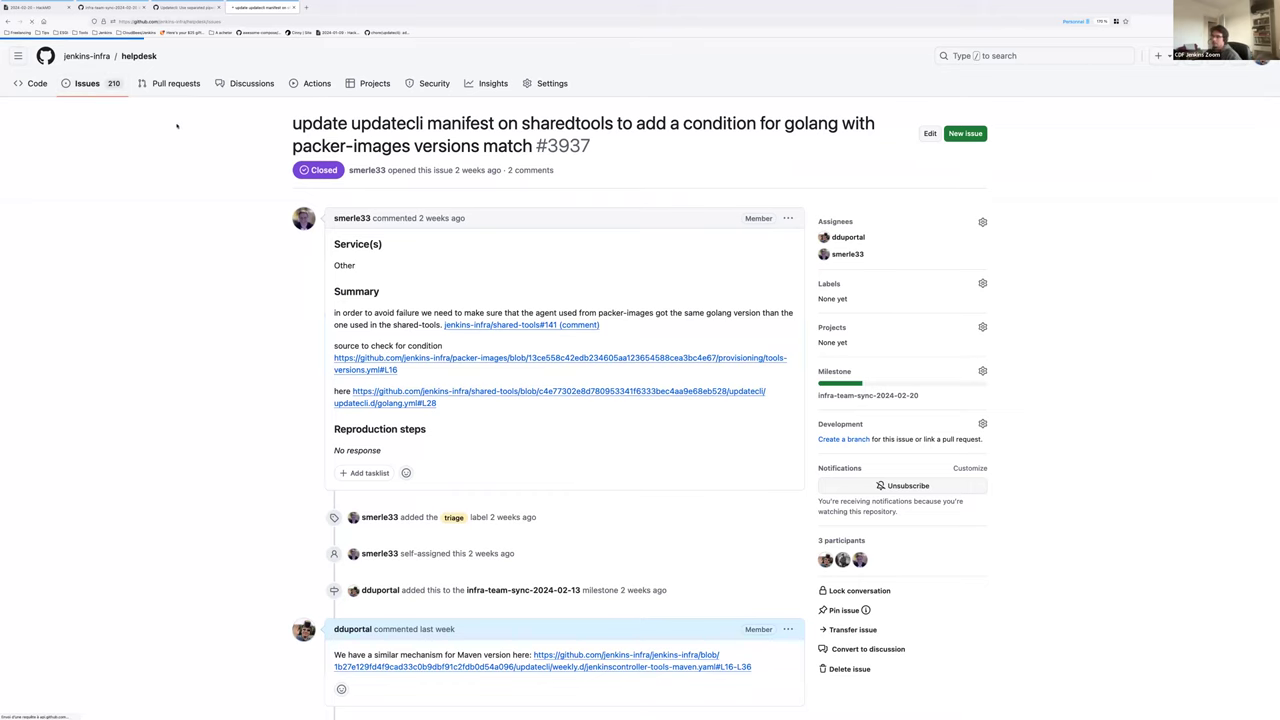
Step: Open issue #3956 in a new tab and paste its URL as a bullet under ToDo
right_click(447, 181)
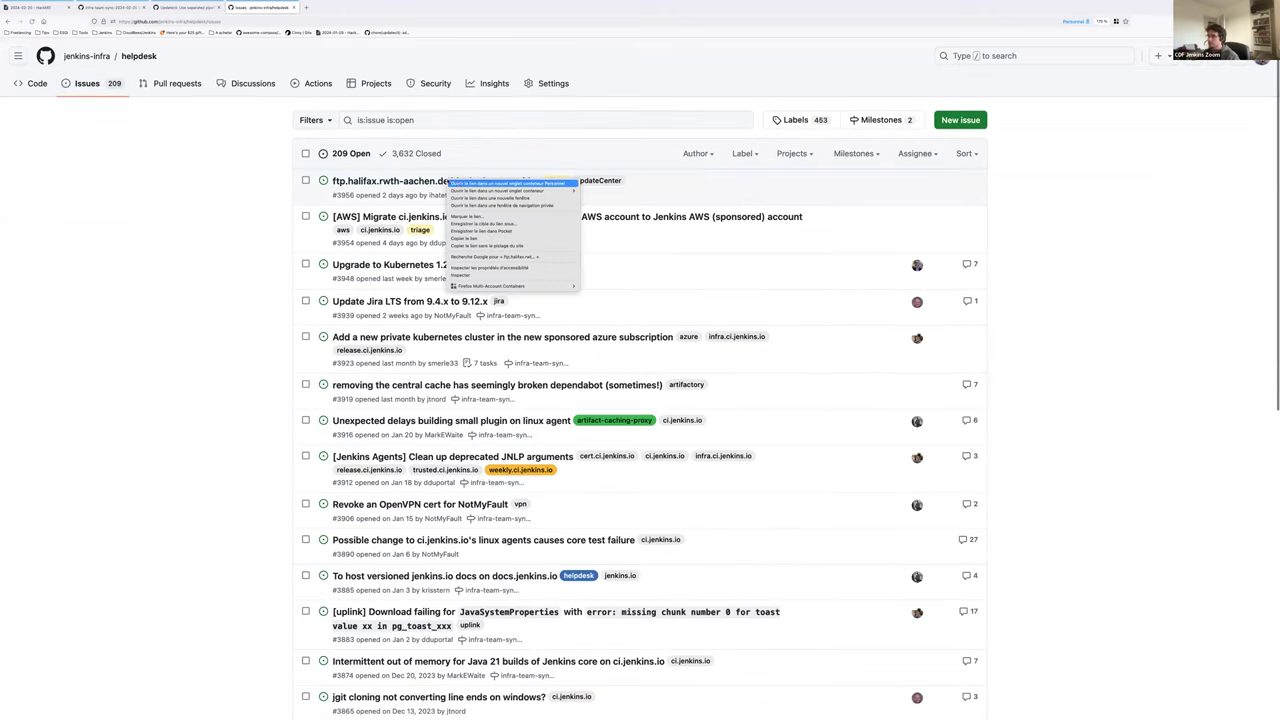
left_click(470, 184)
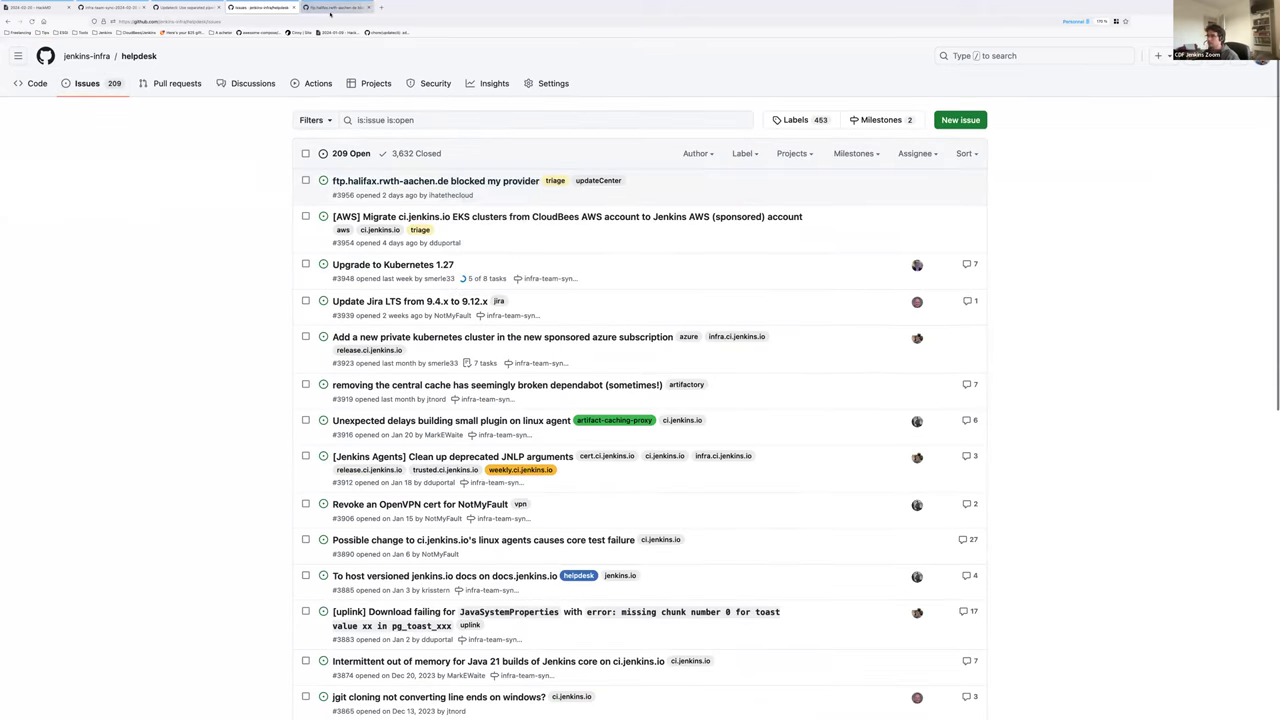
left_click(332, 8)
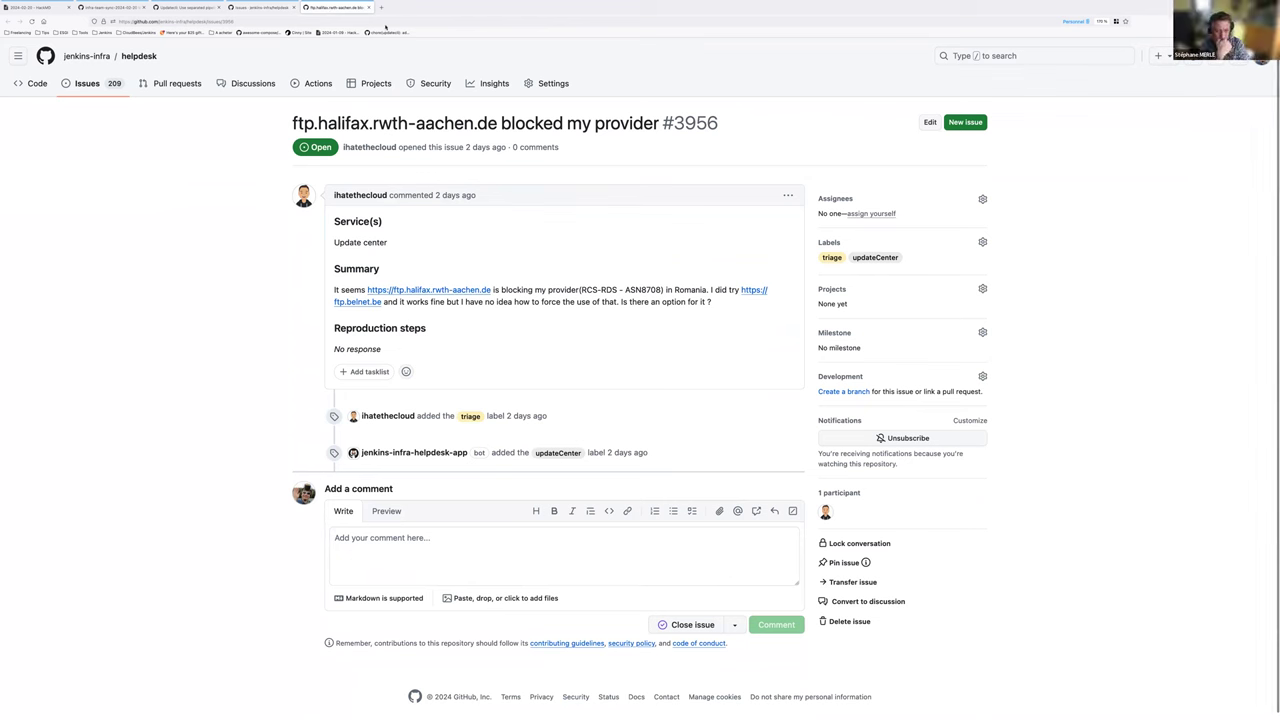
left_click(418, 22)
left_click(30, 7)
scroll(232, 425, "down", 5)
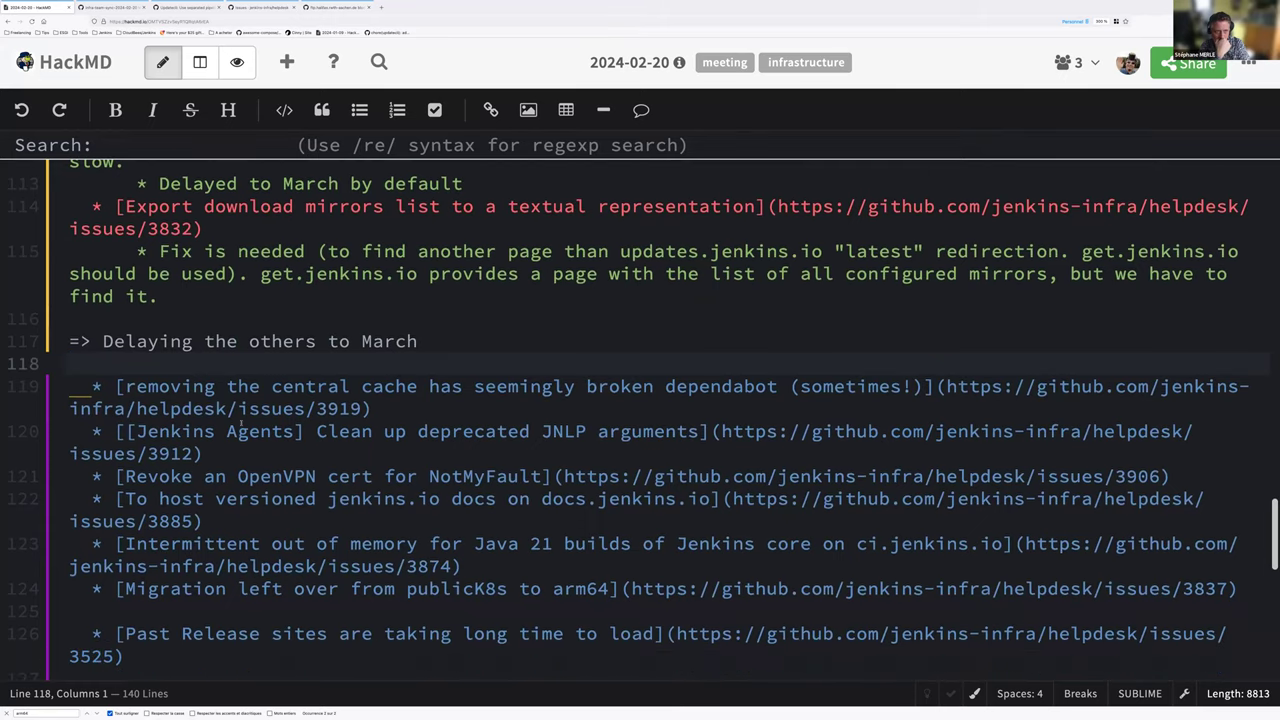
left_click(104, 343)
key("Down")
key("Down")
key("Down")
key("Down")
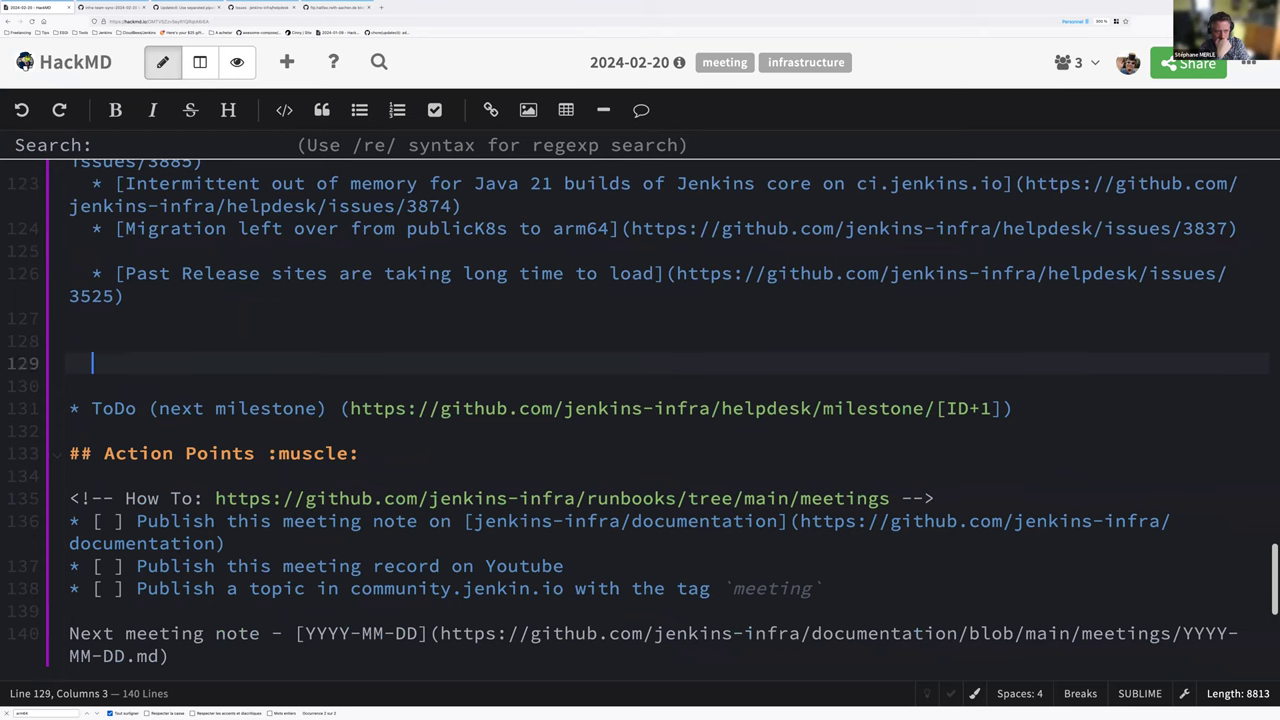
type("*")
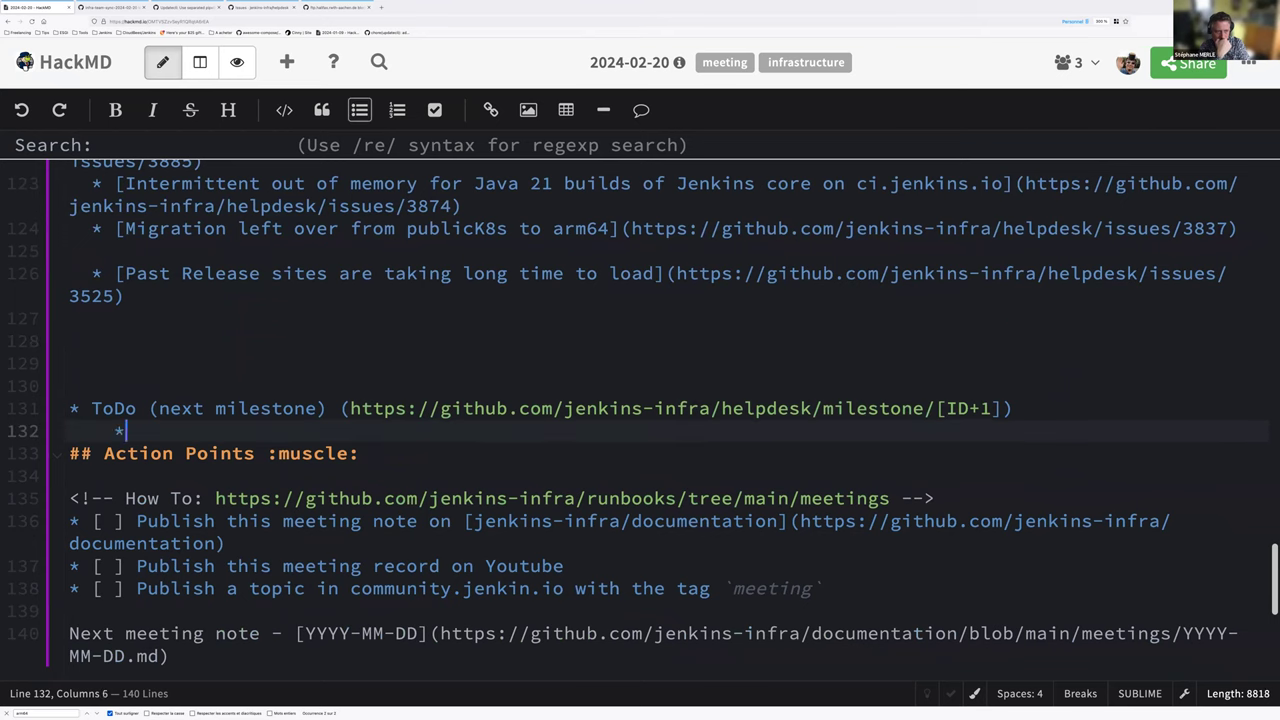
type("https://github.com/jenkins-infra/helpdesk/issues/3956")
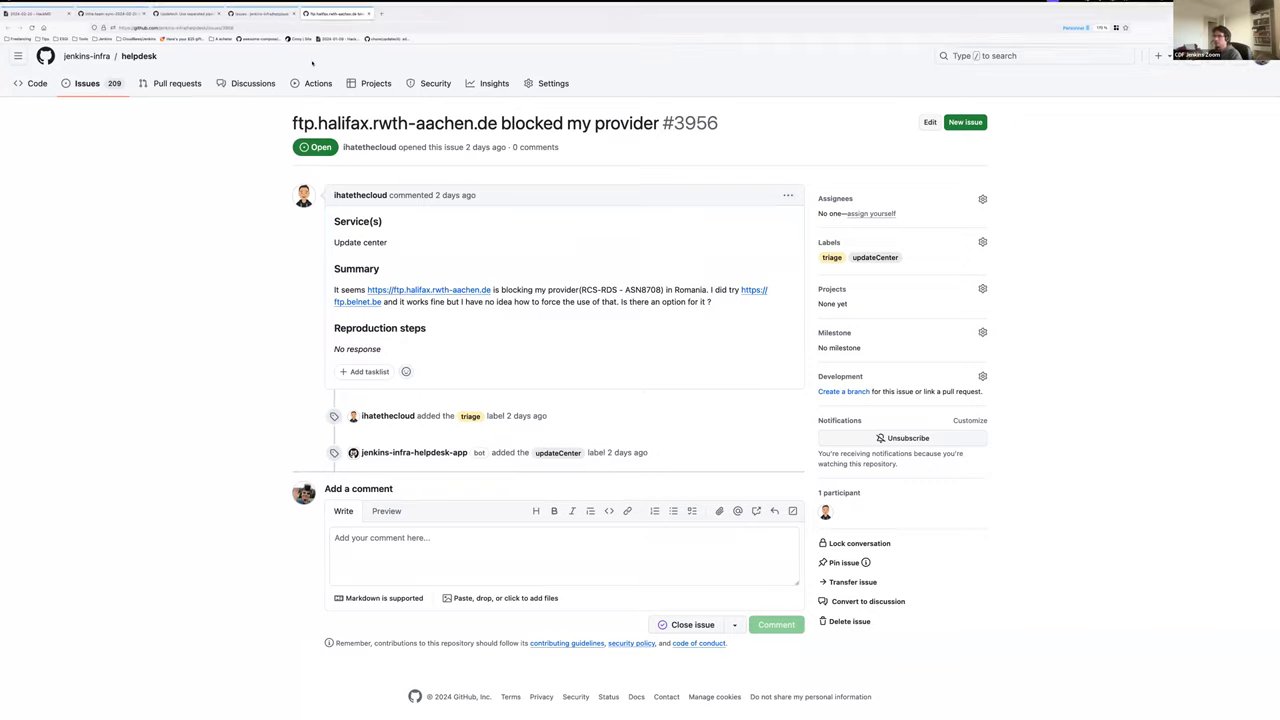
Step: Copy the issue title 'ftp.halifax.rwth-aachen.de blocked my provider' from the #3956 page
left_click(335, 7)
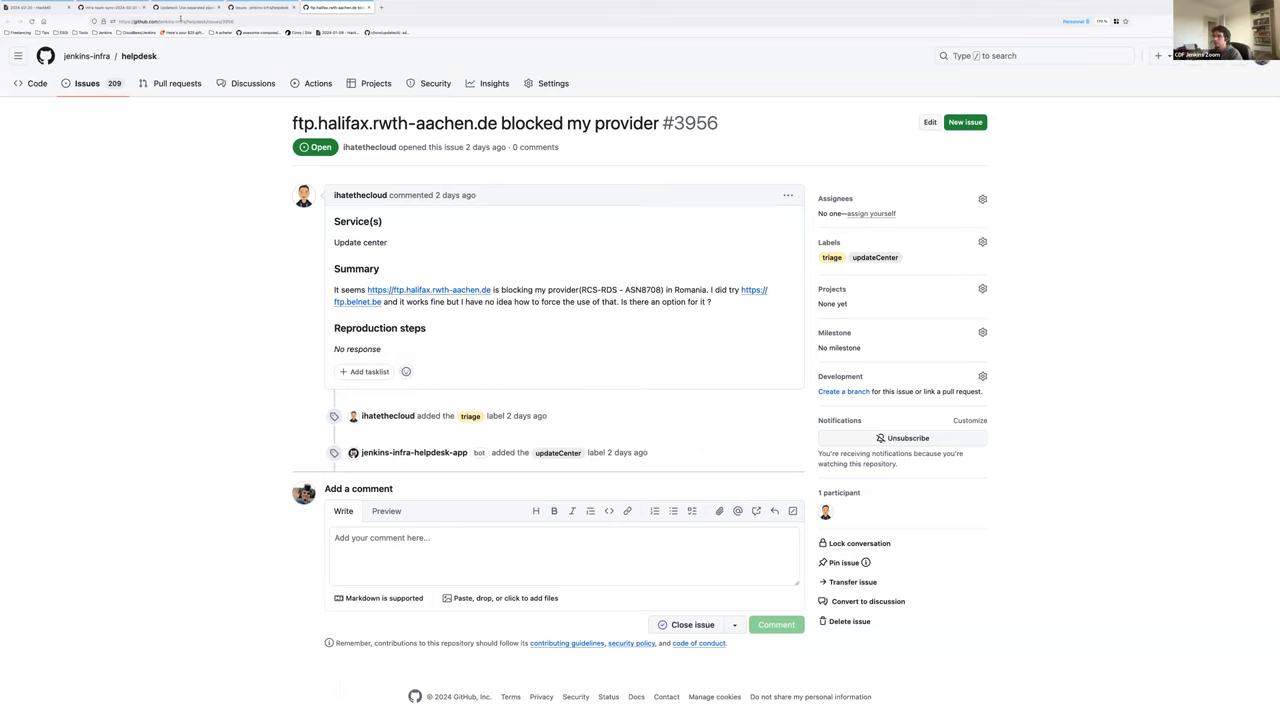
left_click(175, 21)
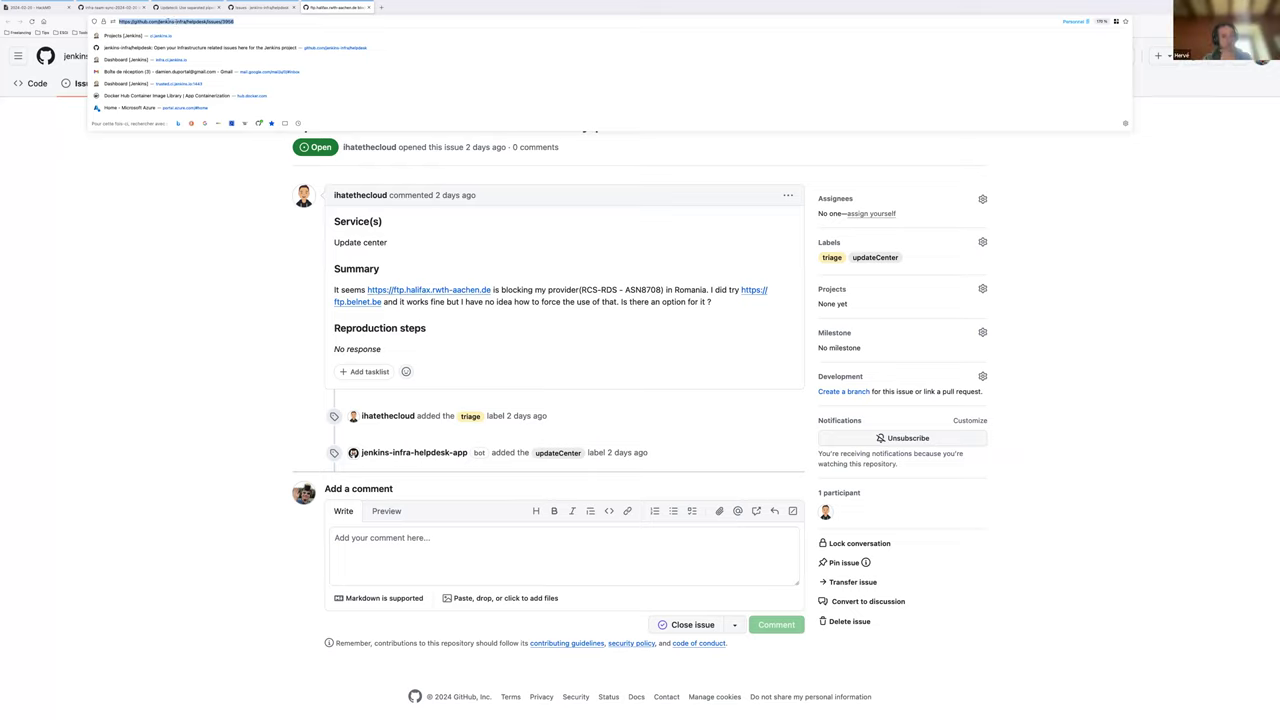
left_click(179, 190)
left_click_drag(292, 123, 659, 123)
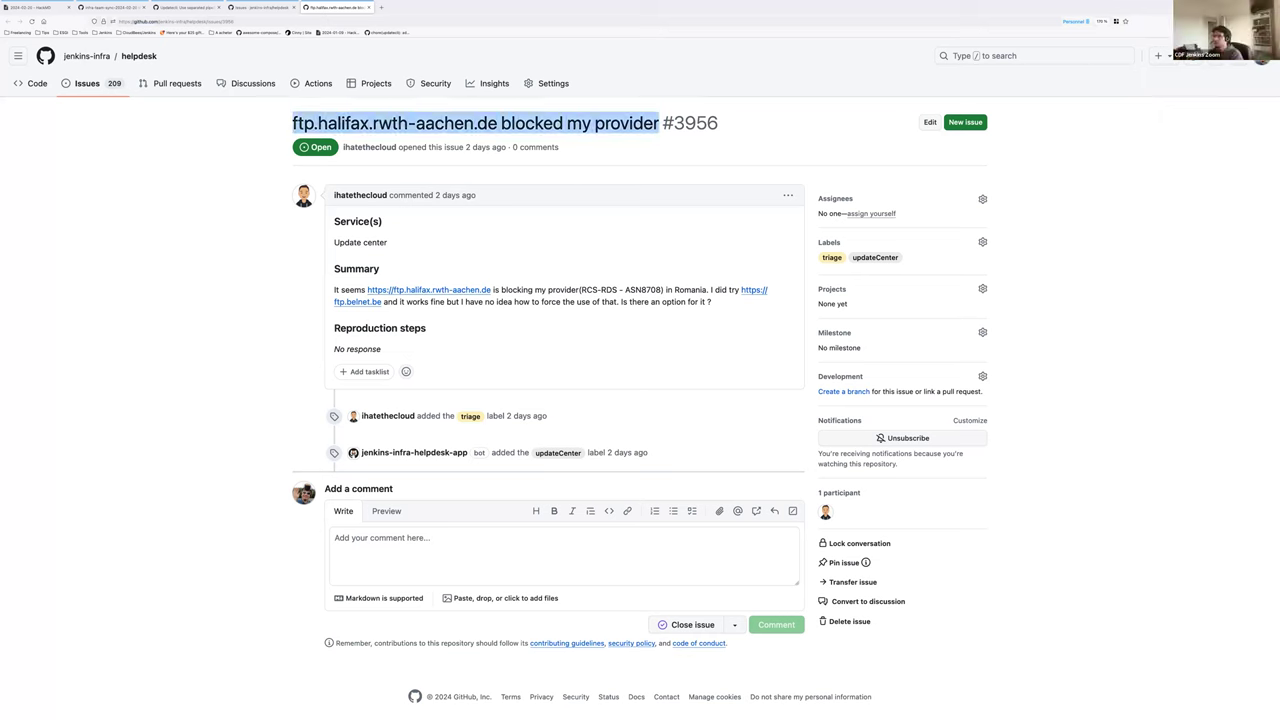
key("super+1")
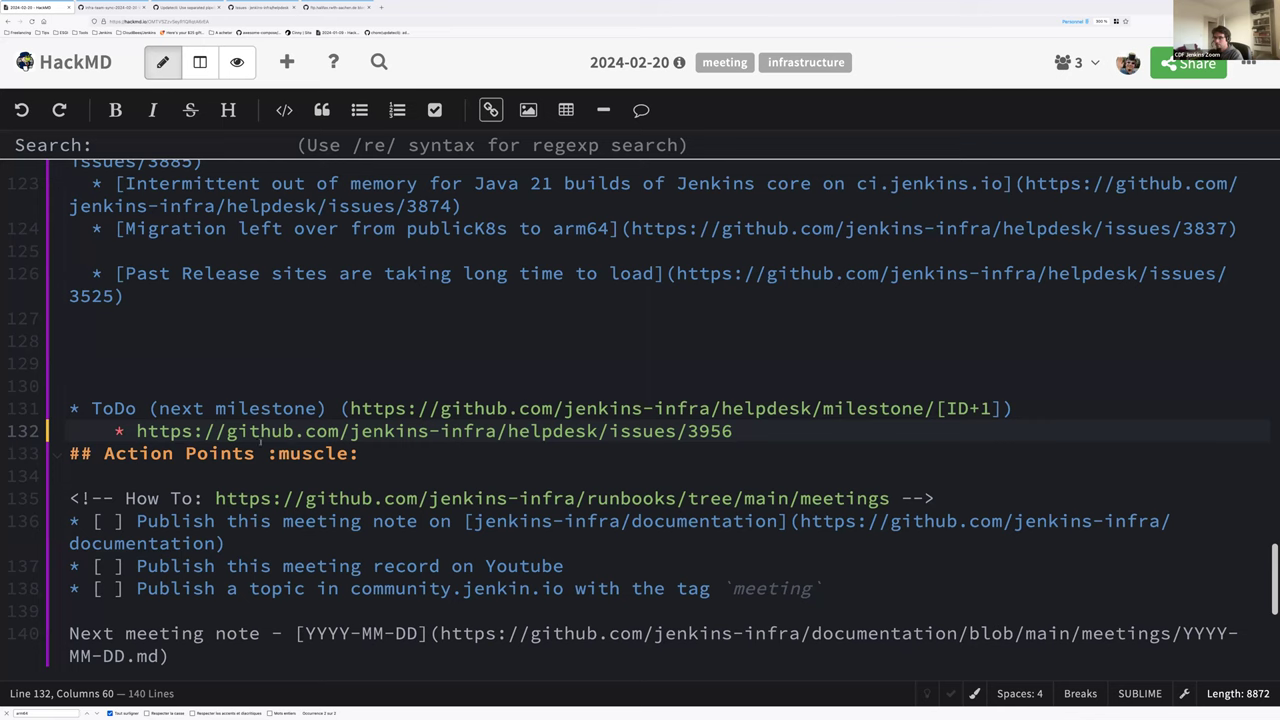
Step: Make the #3956 bullet a link titled 'ftp.halifax.rwth-aachen.de blocked my provider' with an assignee after it
key("Return")
key("Up")
key("End")
type("=> dduportal")
key("Home")
key("Right")
key("Right")
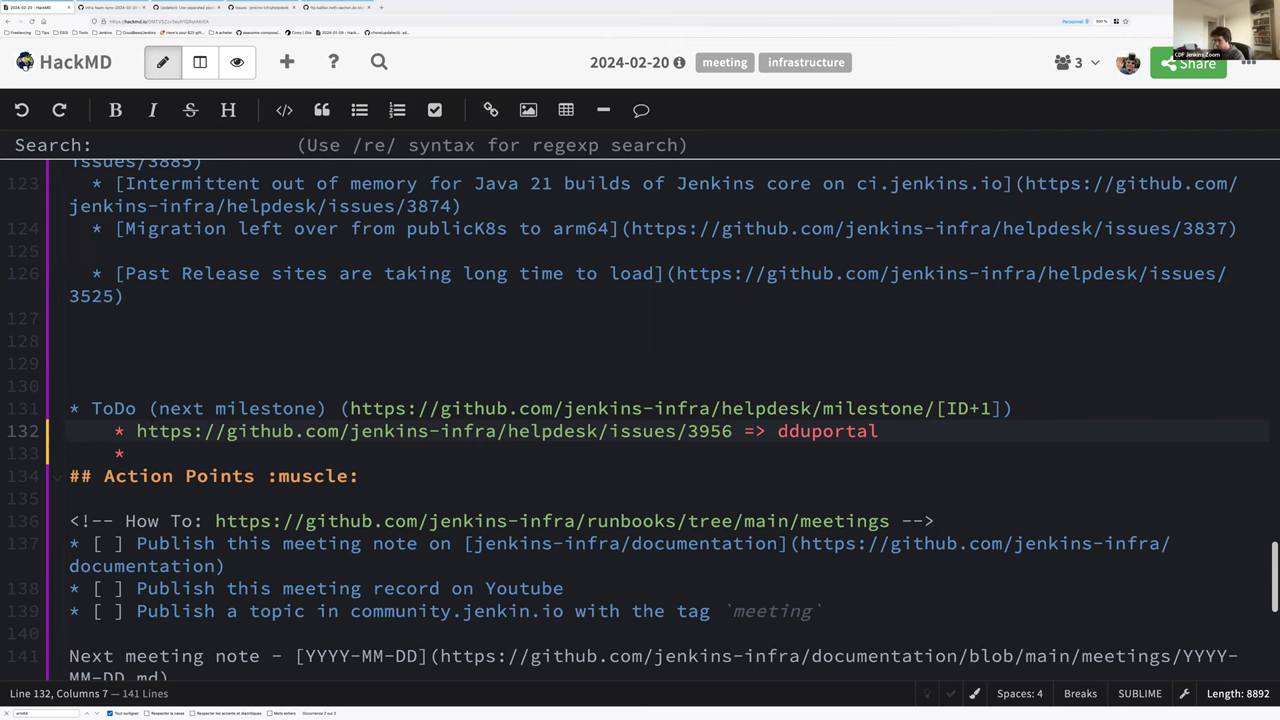
type("[ftp.halifax.rwth-aachen.de blocked my provider]")
type("(")
key("End")
key("ctrl+Left")
key("ctrl+Left")
key("ctrl+Left")
key("Right")
key("Right")
key("Right")
key("Right")
type(")")
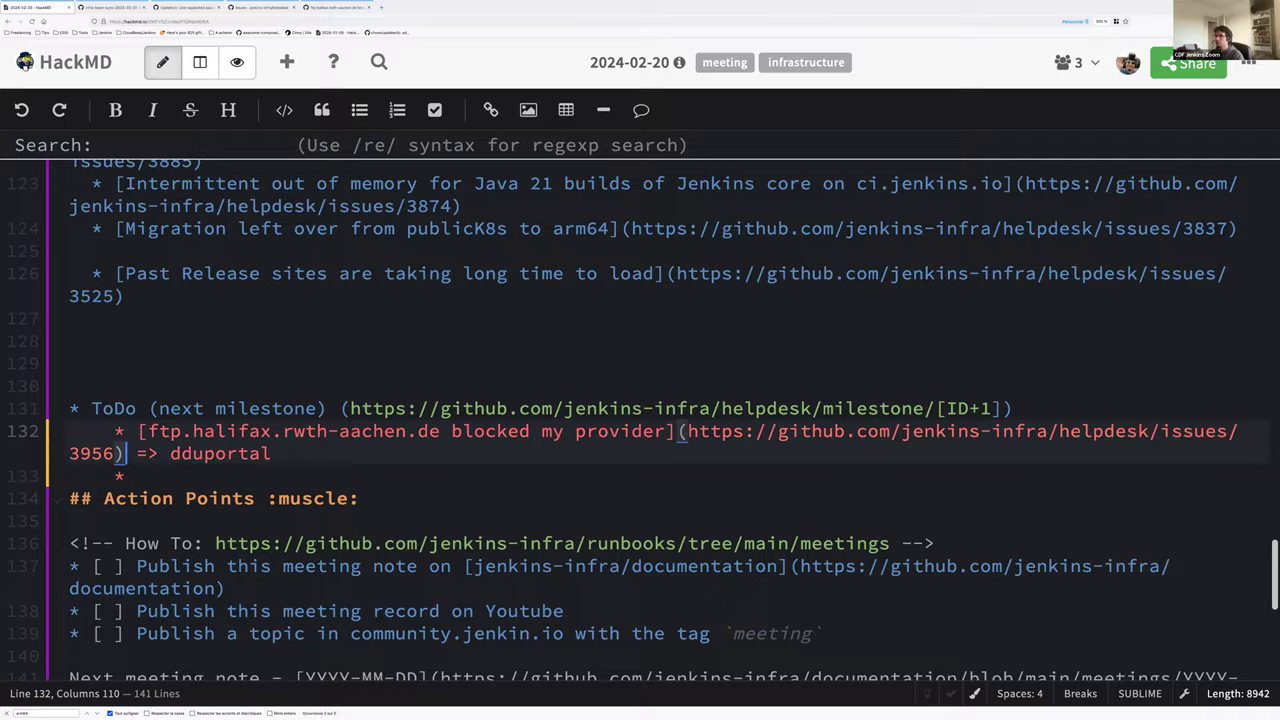
key("ctrl+Tab")
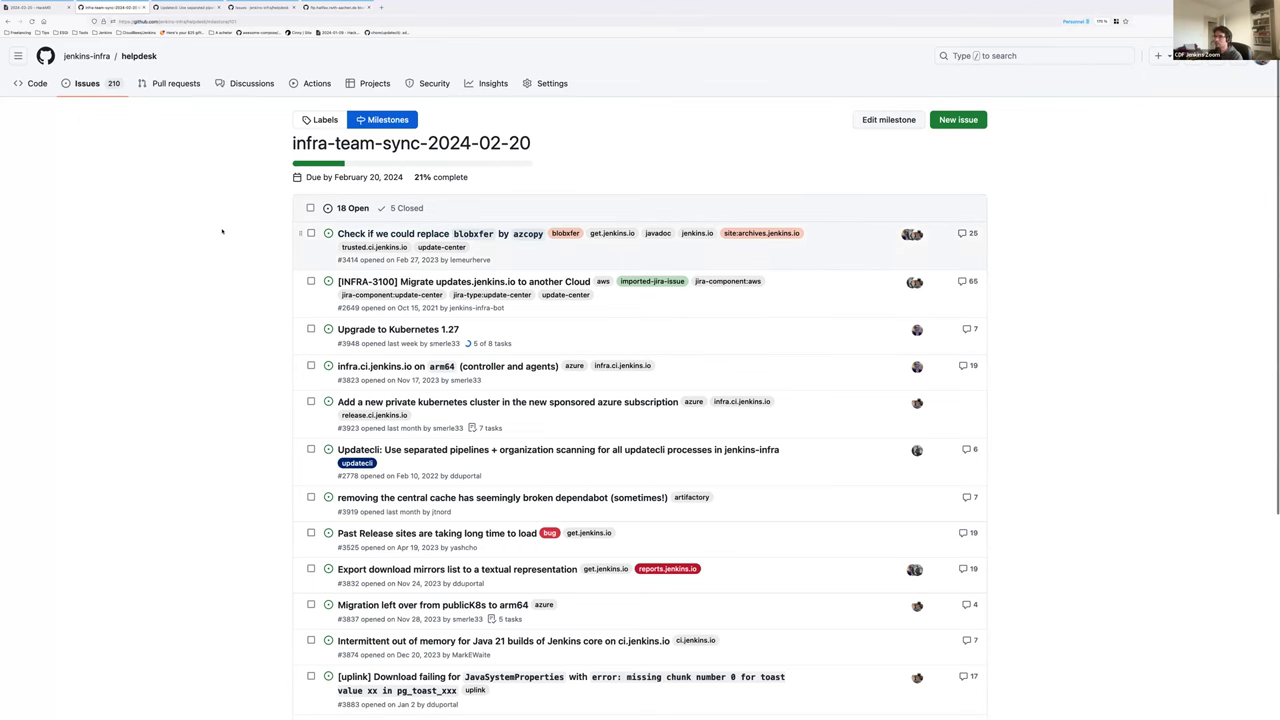
Step: Close the milestone and Updatecli issue tabs and copy the link to issue #3954
key("ctrl+w")
key("ctrl+w")
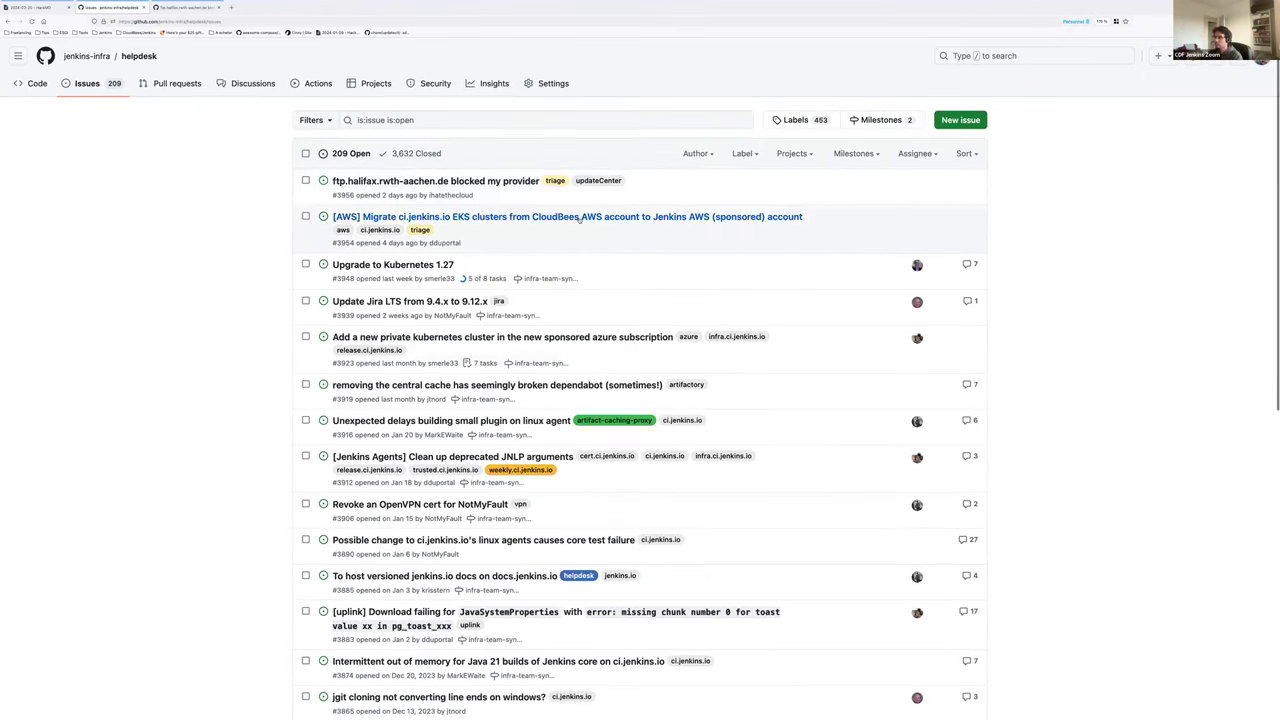
right_click(579, 218)
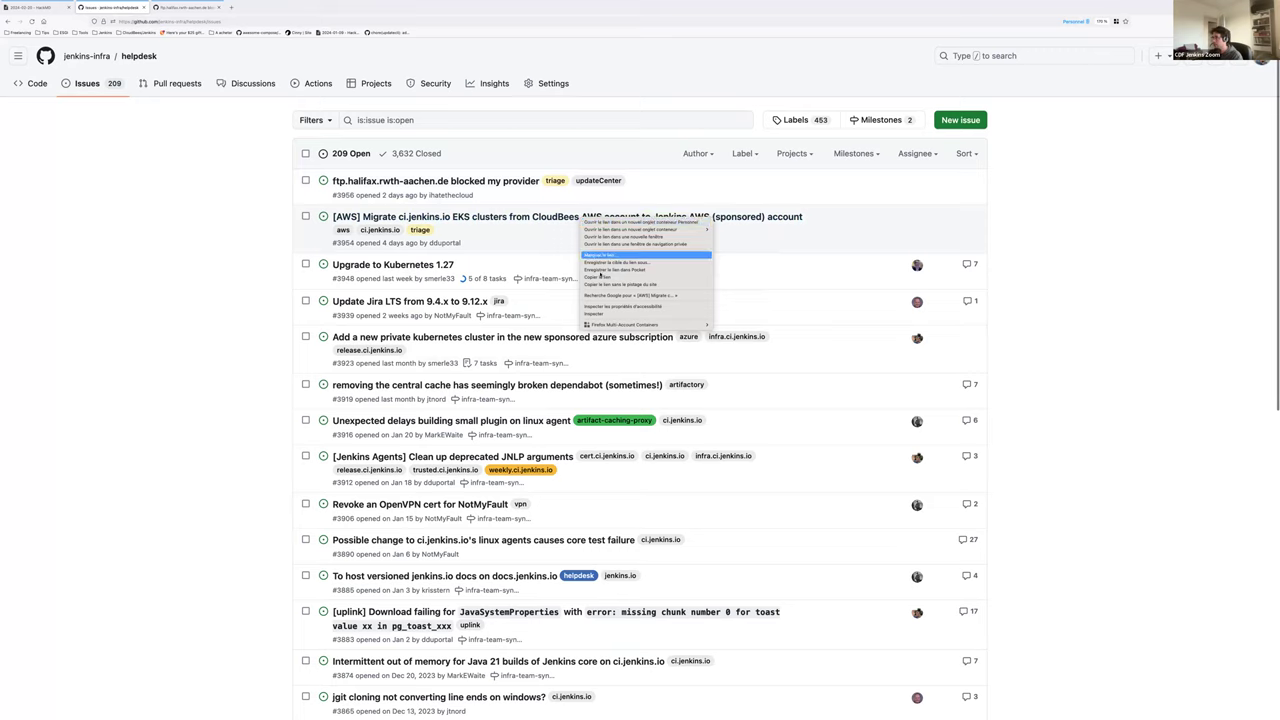
left_click(601, 277)
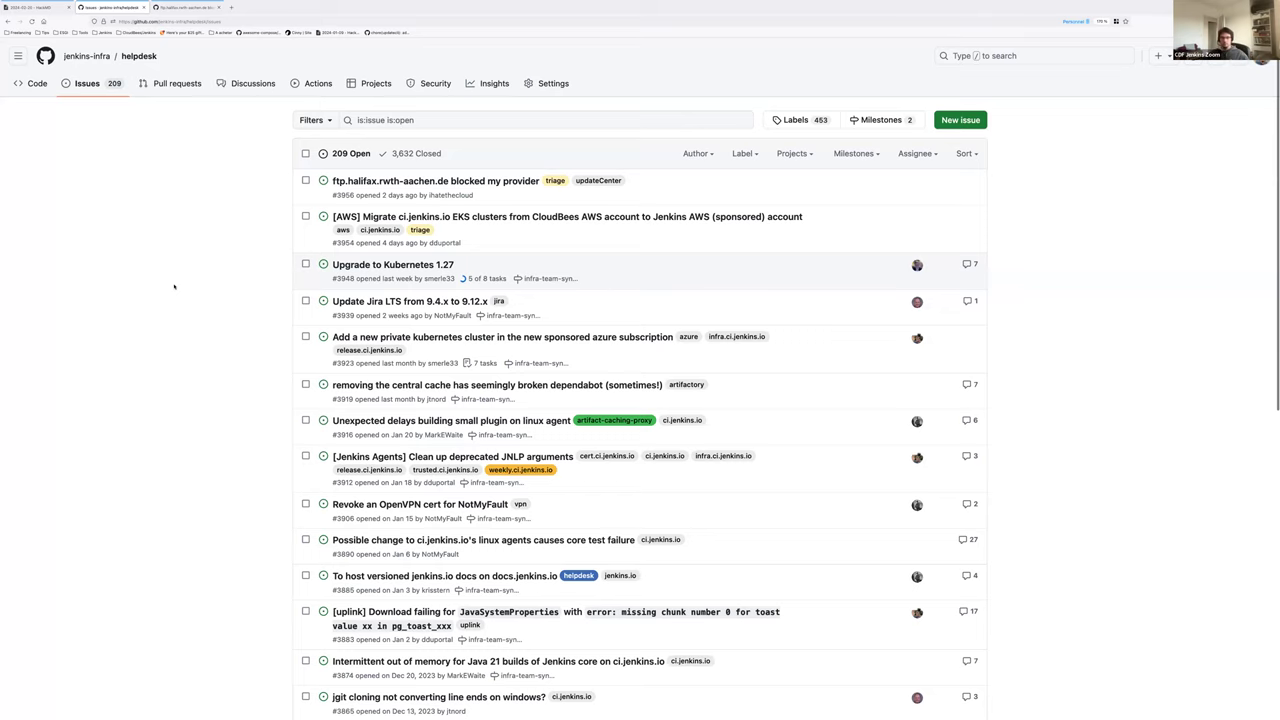
Step: Go back from the GitHub open-issues list to the HackMD meeting notes
scroll(135, 371, "down", 1)
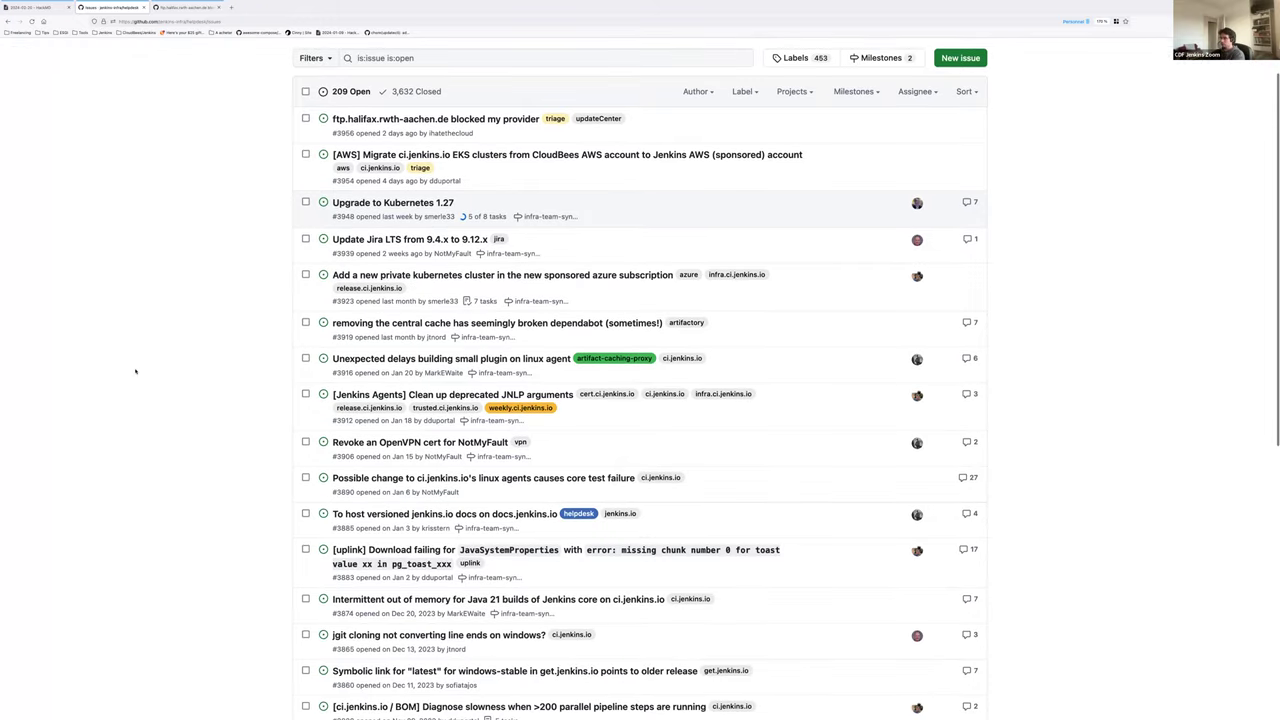
scroll(135, 371, "up", 1)
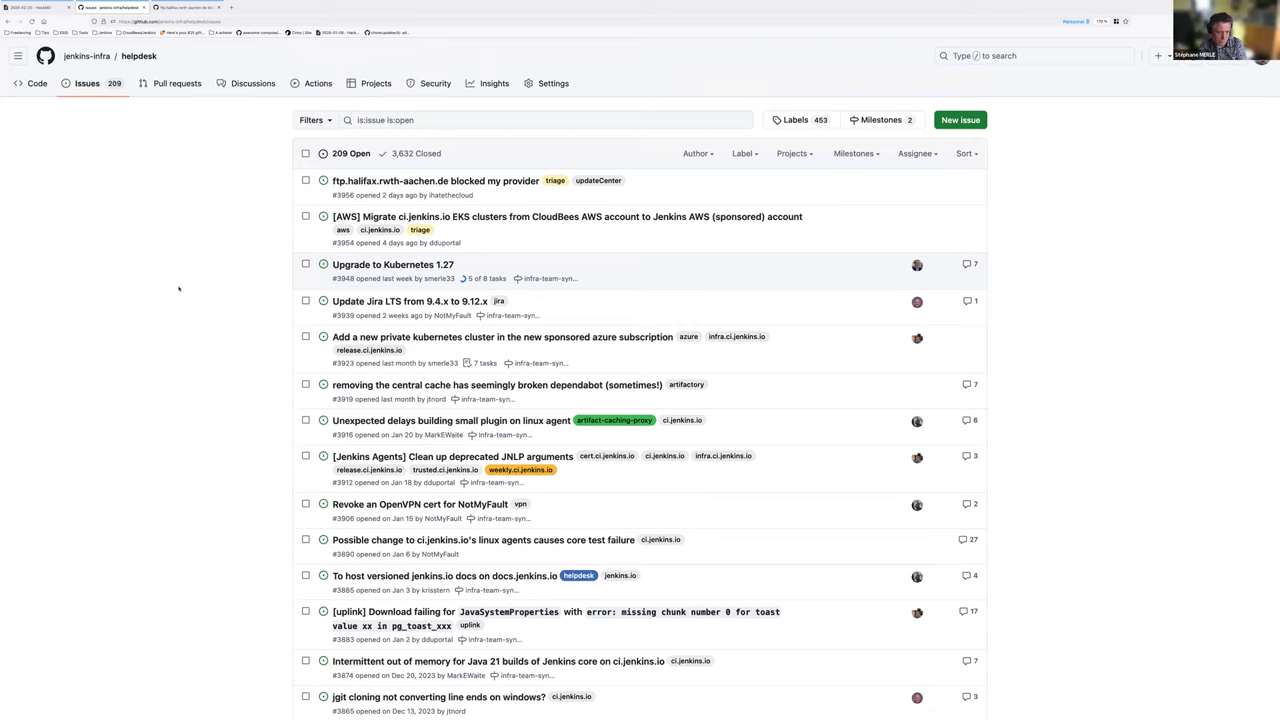
key("ctrl+Tab")
key("ctrl+Tab")
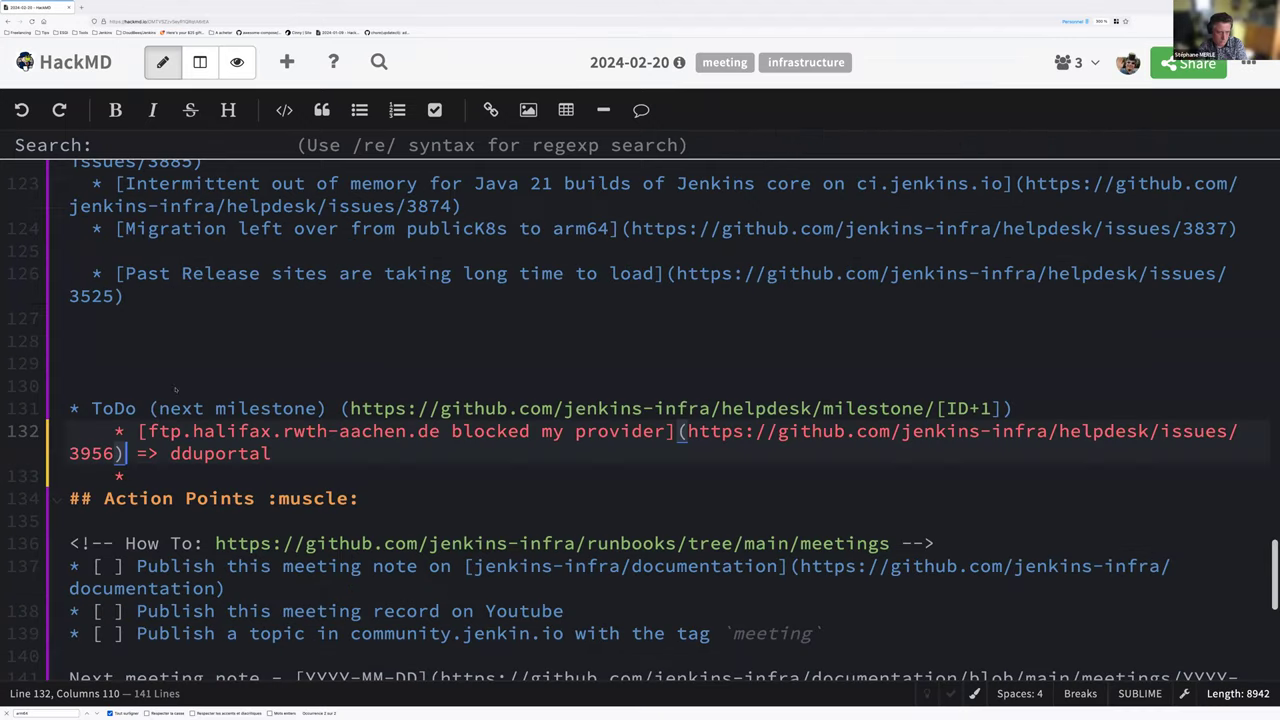